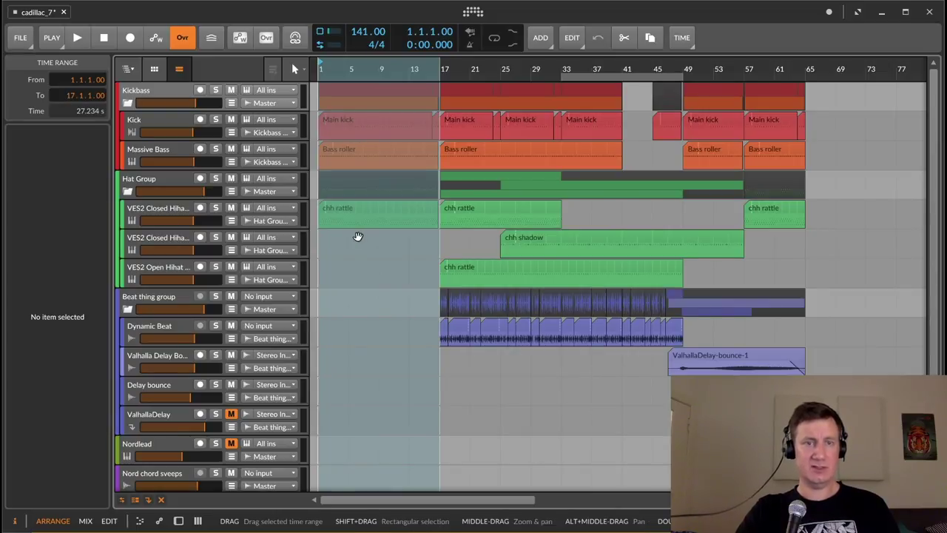
- Show the Kickbass group's Amp Chain Mix automation and examine its curve over the opening bars
left_click(169, 106)
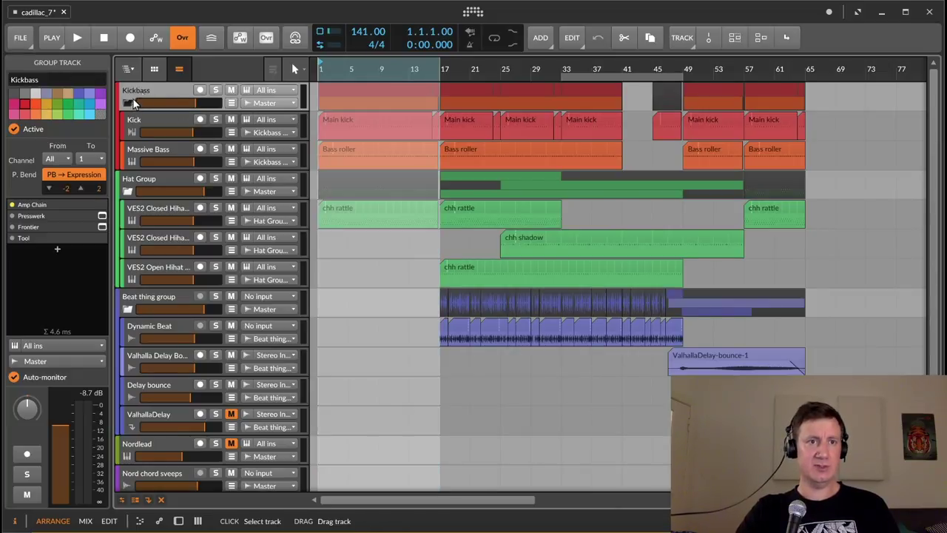
left_click(231, 102)
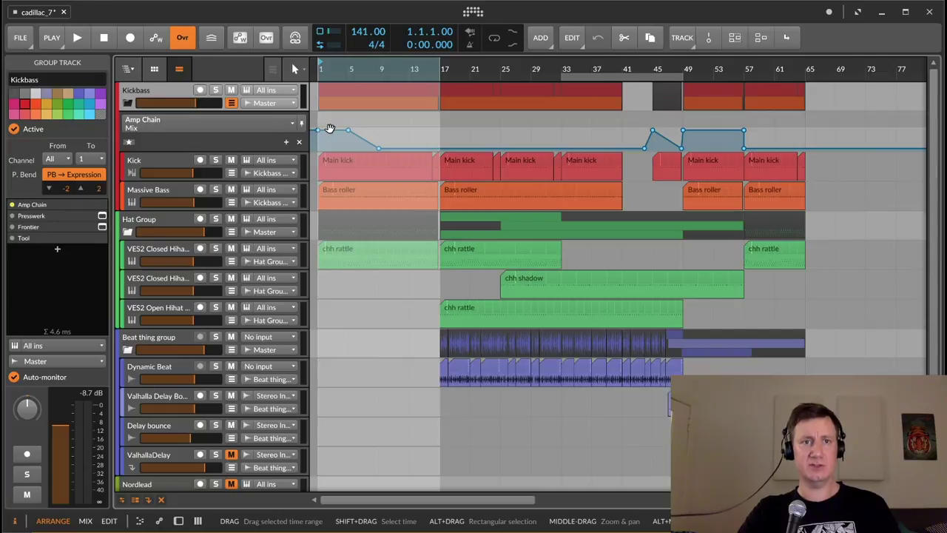
left_click_drag(376, 70, 410, 113)
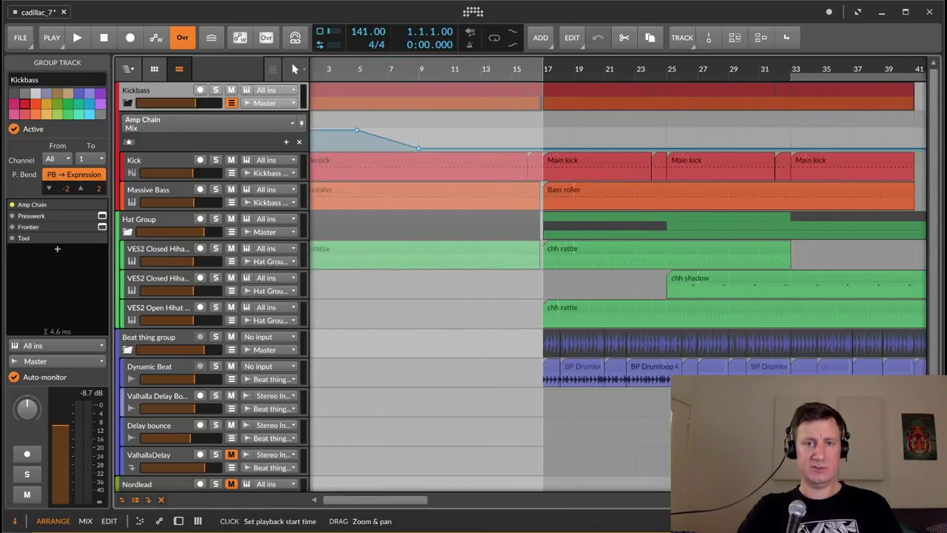
left_click_drag(332, 93, 332, 85)
left_click(325, 282)
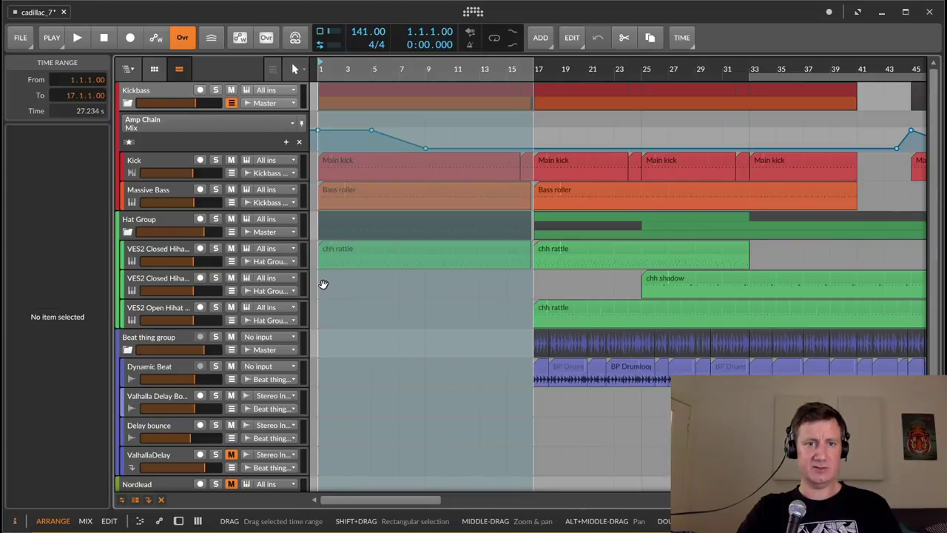
left_click(324, 314)
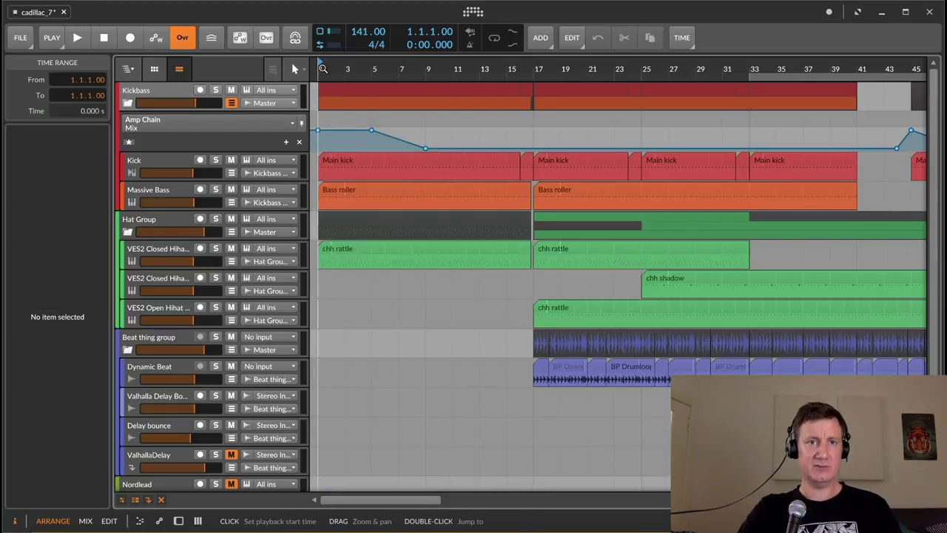
left_click_drag(322, 69, 322, 85)
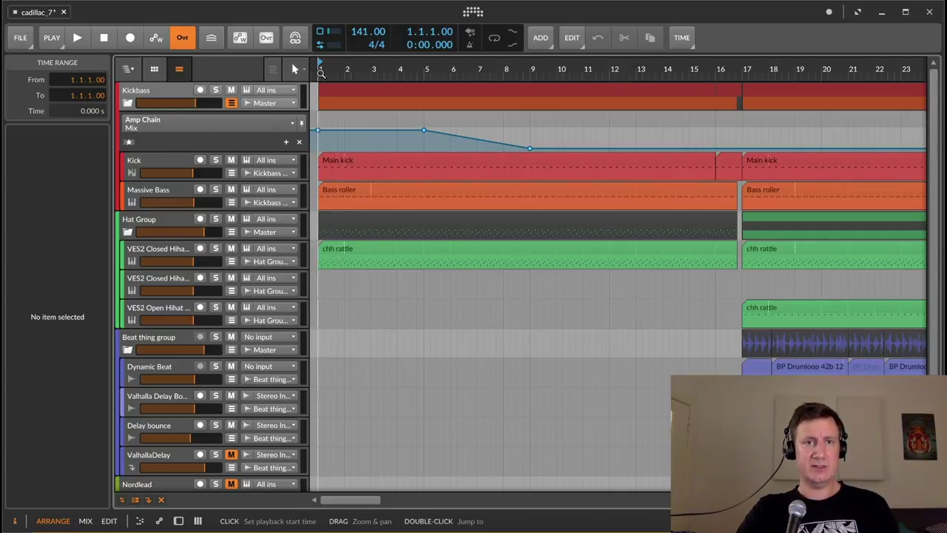
left_click(320, 132)
- Collapse the Kickbass and Hat Group tracks to hide their child tracks
left_click(151, 222)
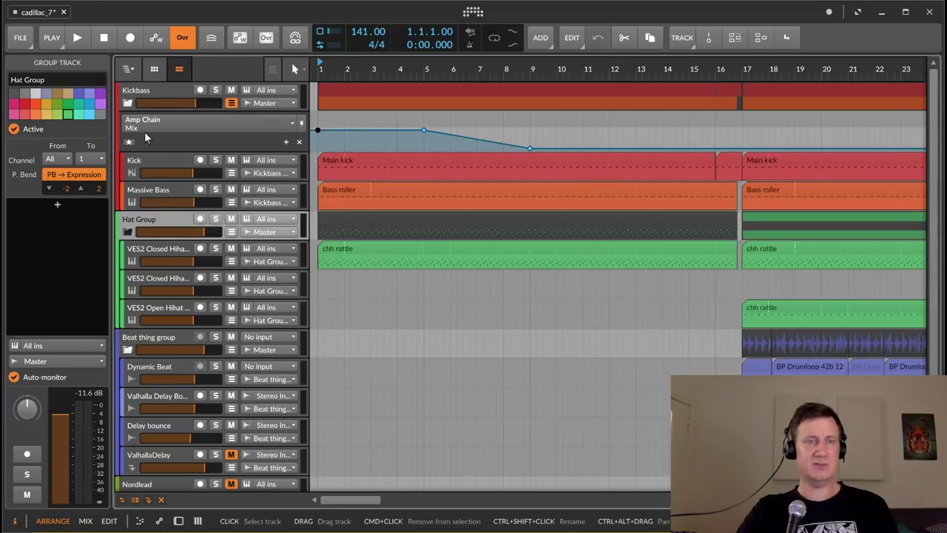
left_click(128, 103)
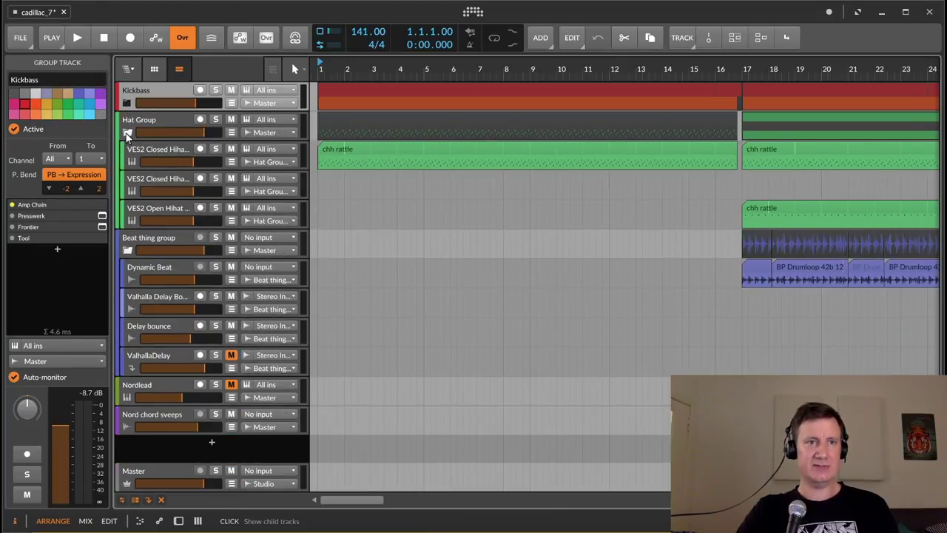
left_click(128, 133)
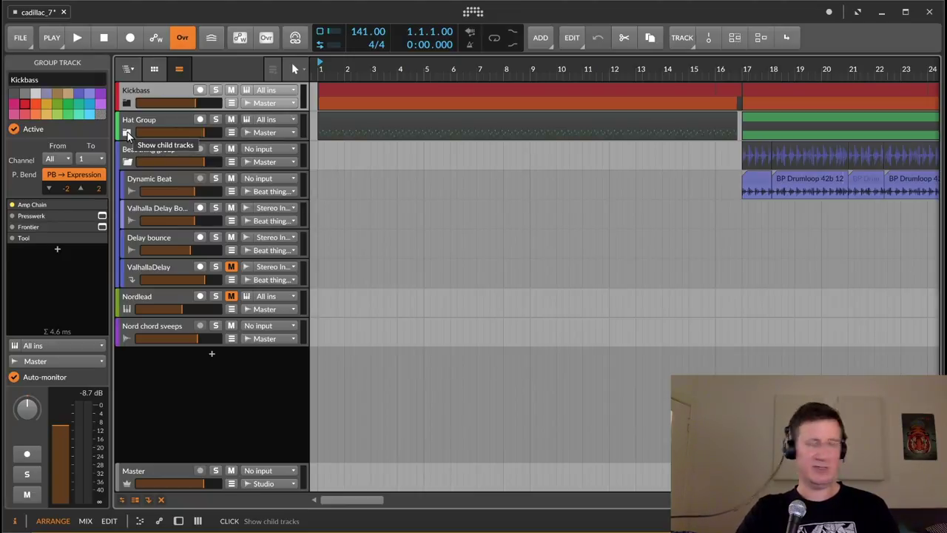
left_click(169, 119)
left_click(170, 90)
left_click(154, 296)
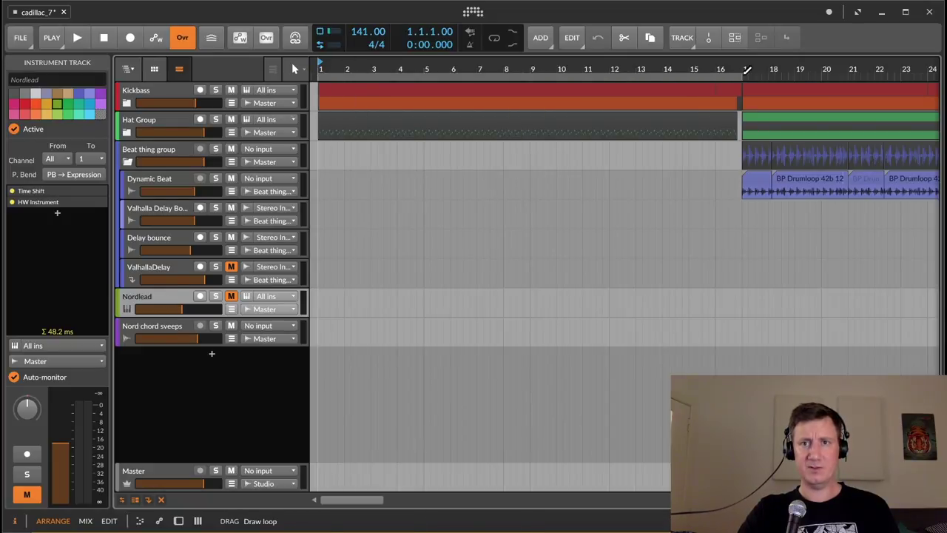
- Loop bars 1 to 17 in the arranger and play back the intro section
left_click(494, 37)
left_click_drag(331, 69, 330, 65)
key("space")
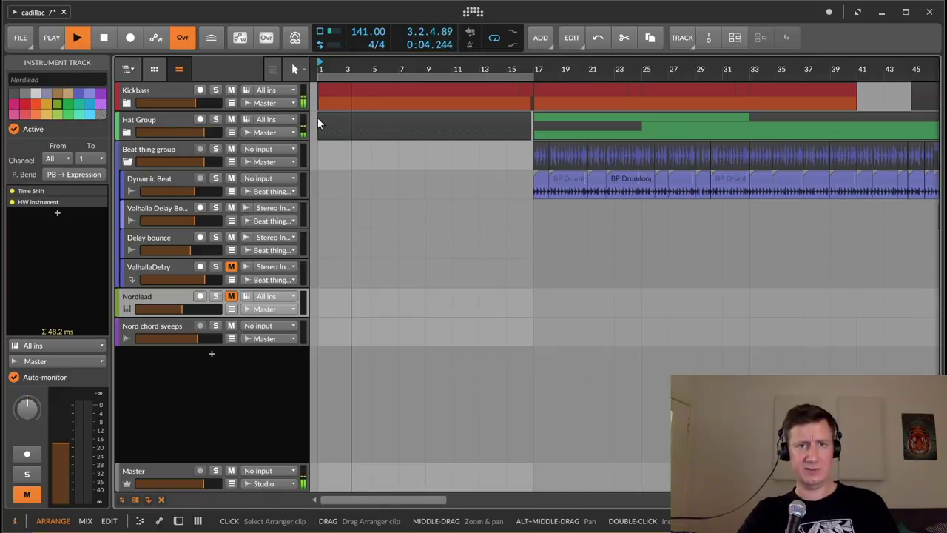
left_click(150, 90)
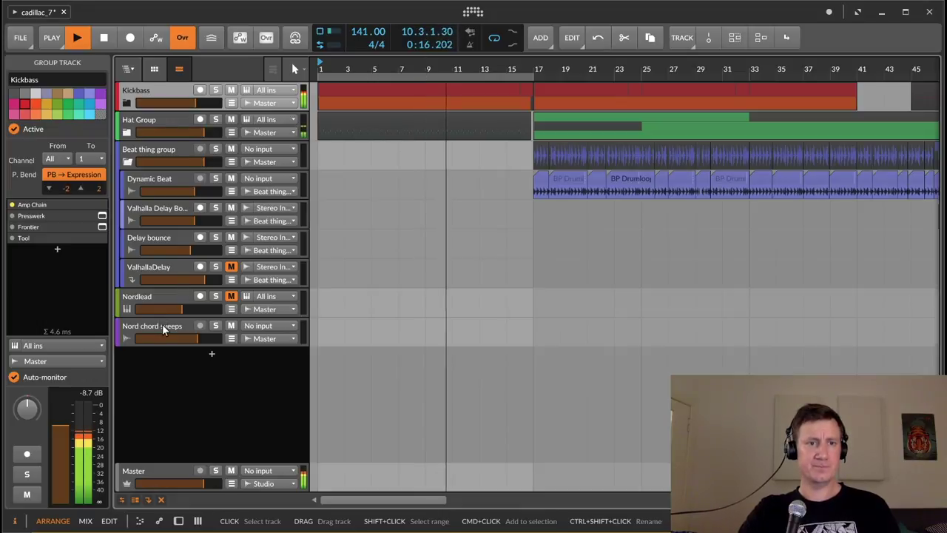
key("space")
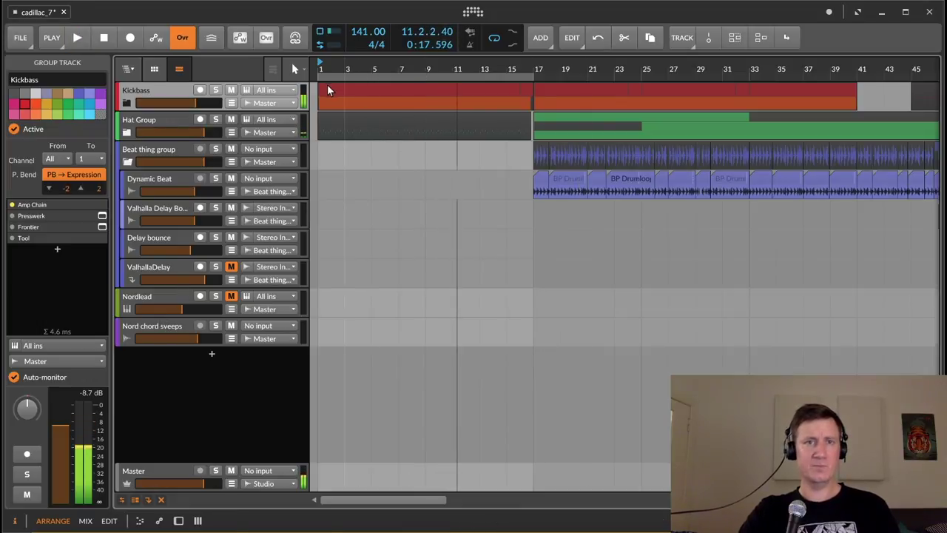
left_click(323, 61)
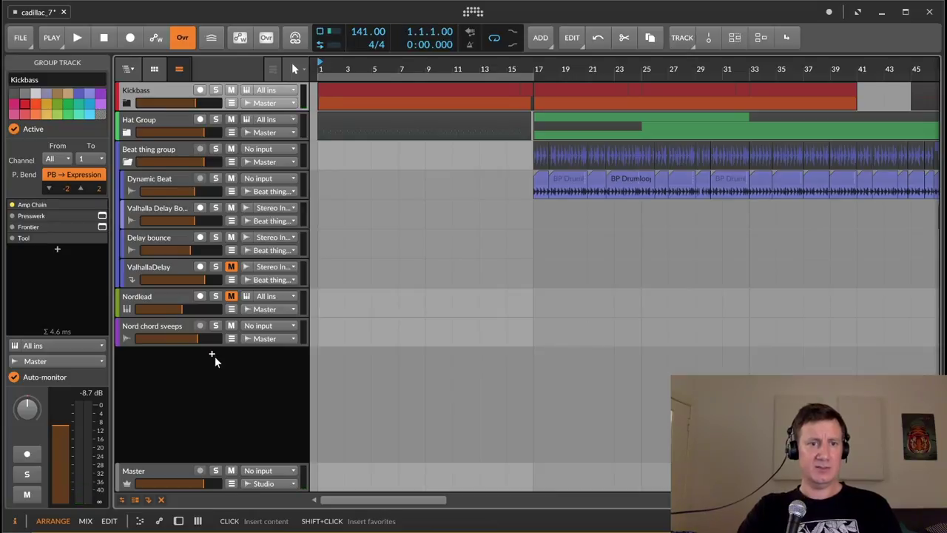
- Show the clip launcher beside the arranger and add a new instrument track with the Polysynth device
left_click(154, 330)
left_click(154, 69)
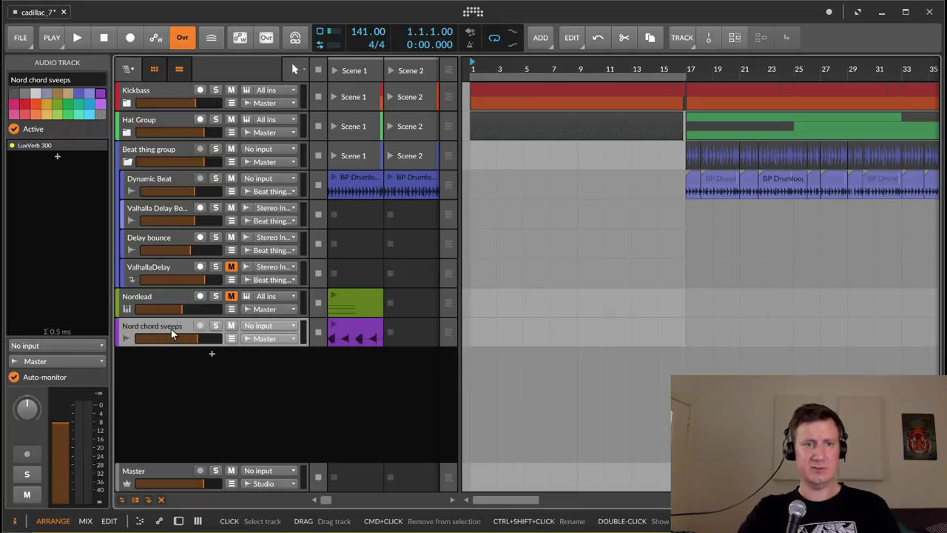
left_click(249, 358)
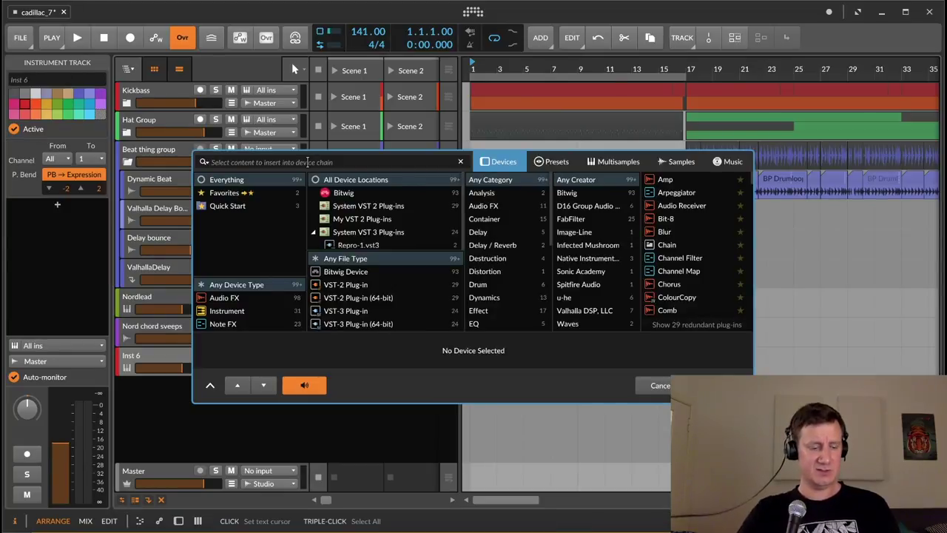
type("po")
key("Down")
key("Down")
key("BackSpace")
key("BackSpace")
key("BackSpace")
key("BackSpace")
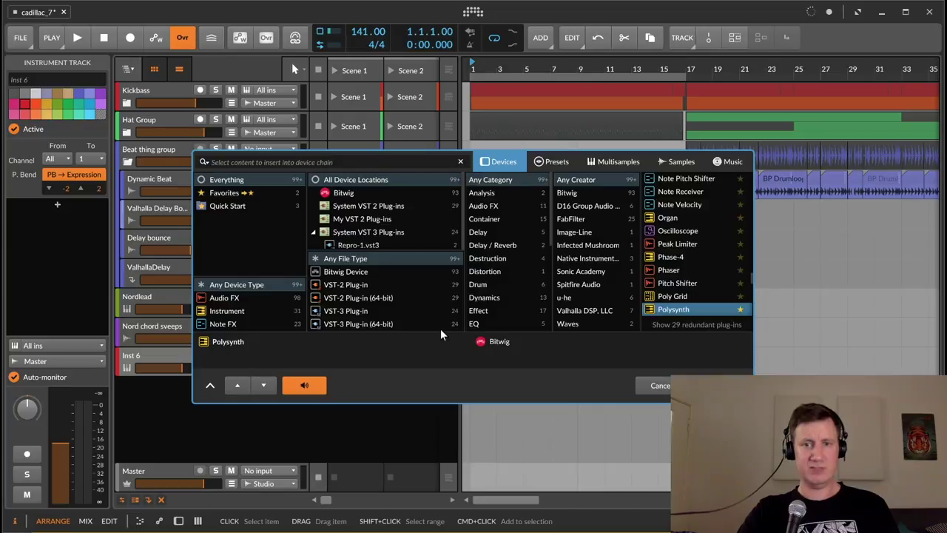
key("Return")
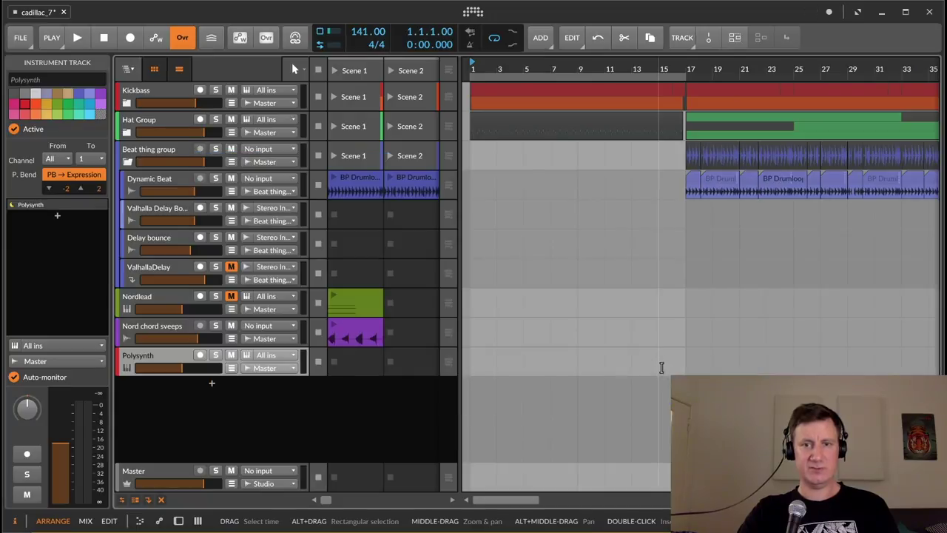
- Open the Polysynth track's device chain and look over the synth's oscillator, filter and envelope controls
double_click(157, 352)
left_click(274, 344)
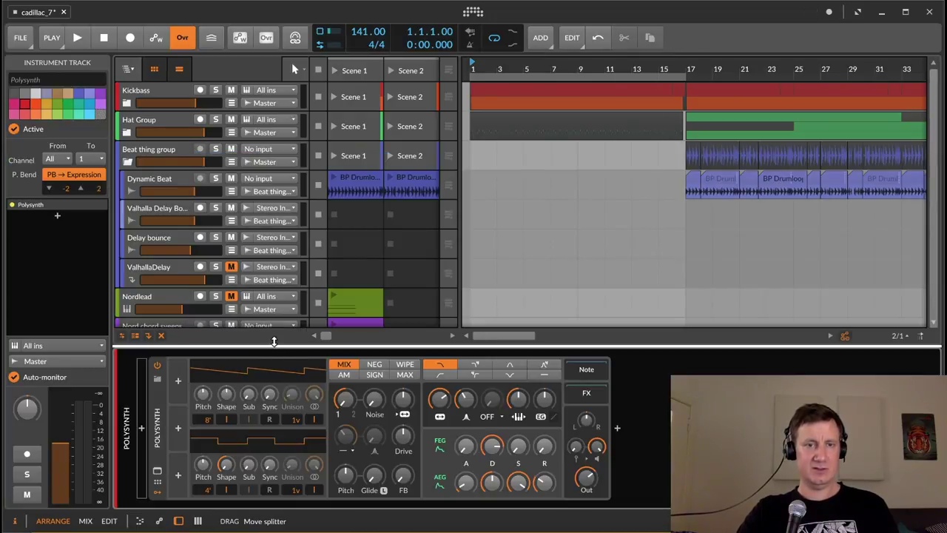
scroll(315, 320, "down", 3)
left_click(145, 263)
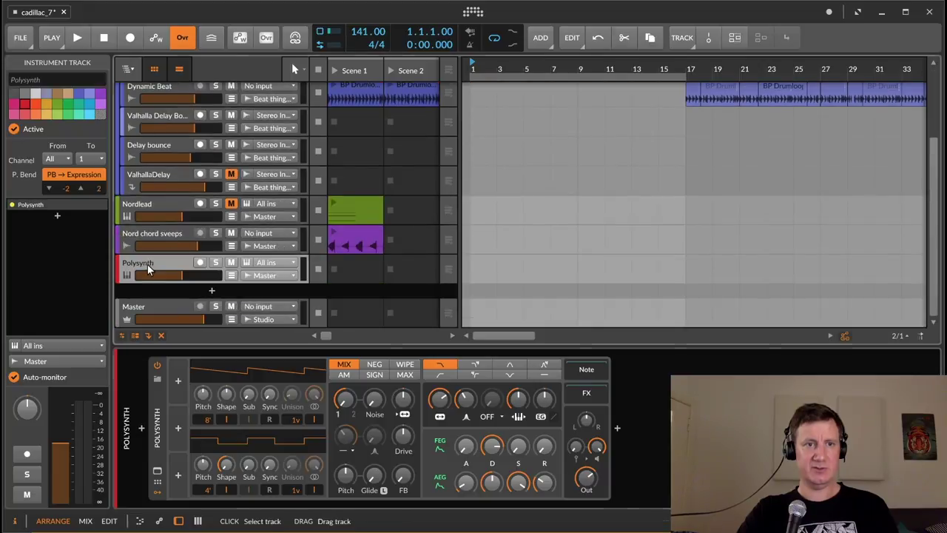
left_click(158, 423)
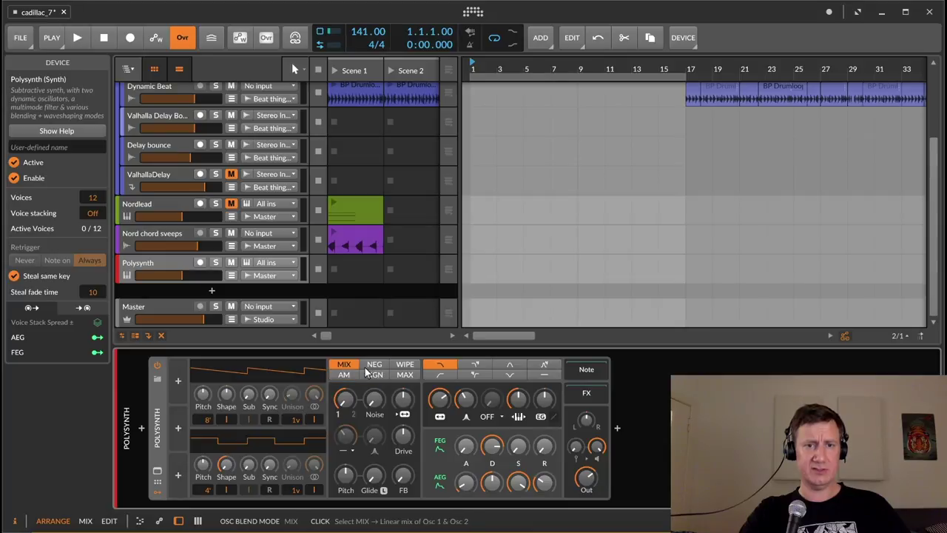
left_click_drag(492, 400, 487, 427)
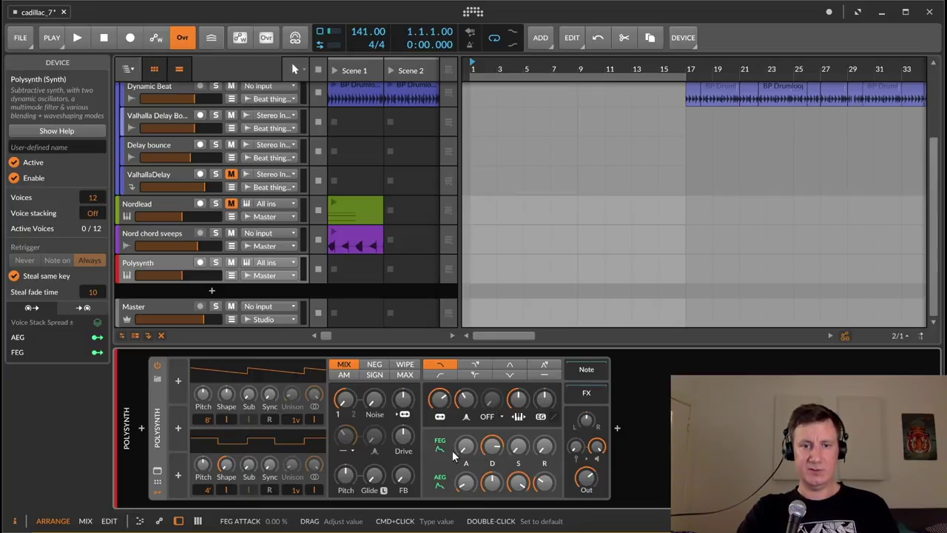
left_click(160, 263)
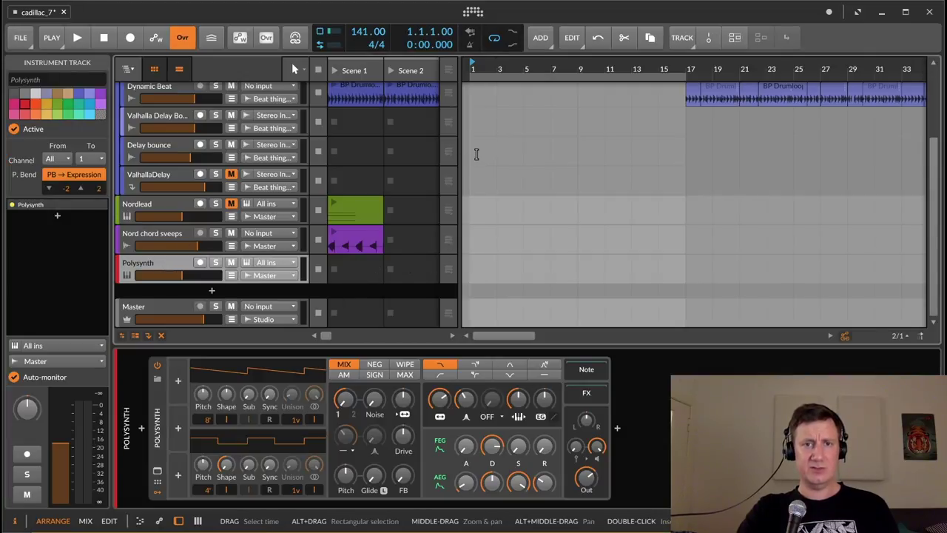
scroll(476, 154, "up", 3)
scroll(476, 154, "down", 3)
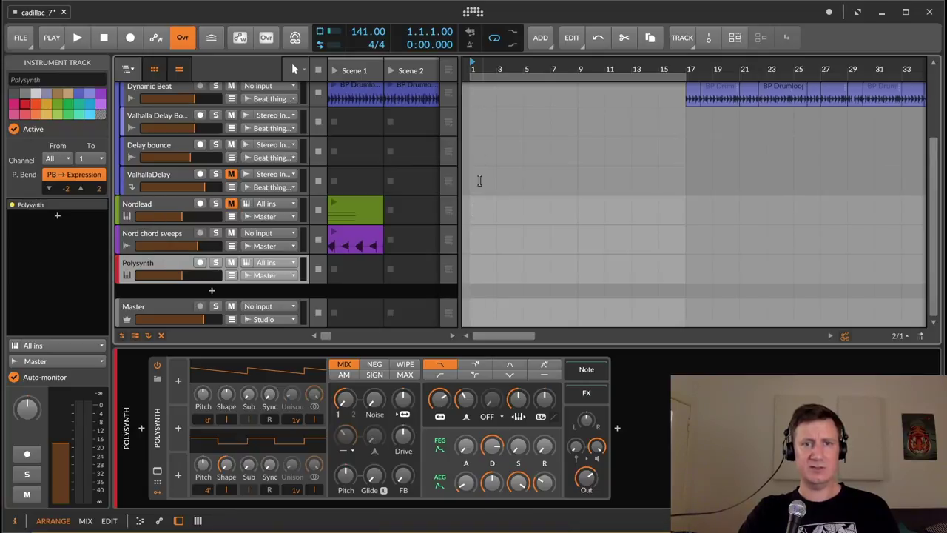
scroll(478, 152, "up", 3)
scroll(469, 120, "down", 3)
scroll(470, 118, "down", 1)
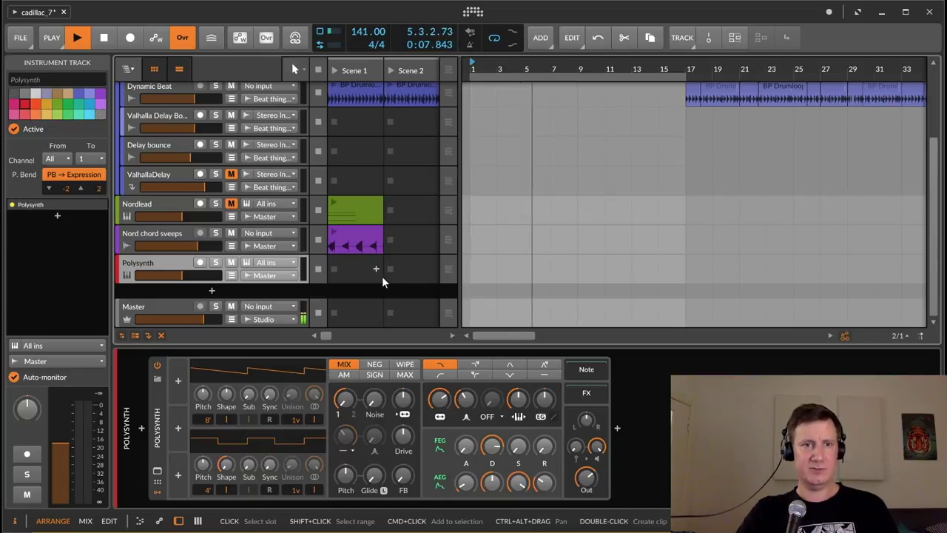
- Create an empty launcher clip on the Polysynth track in Scene 1, launch it and audition a note near C1
double_click(360, 271)
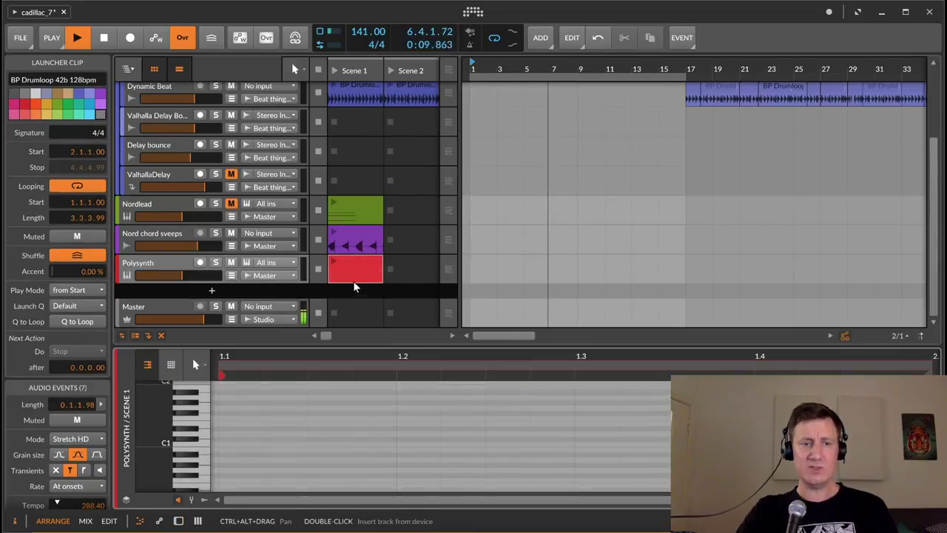
left_click_drag(435, 358, 414, 341)
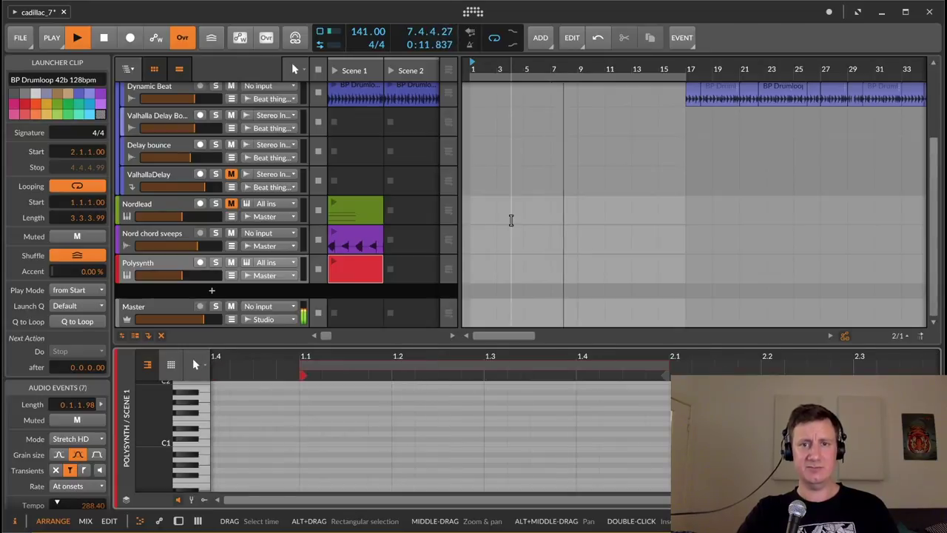
left_click(331, 265)
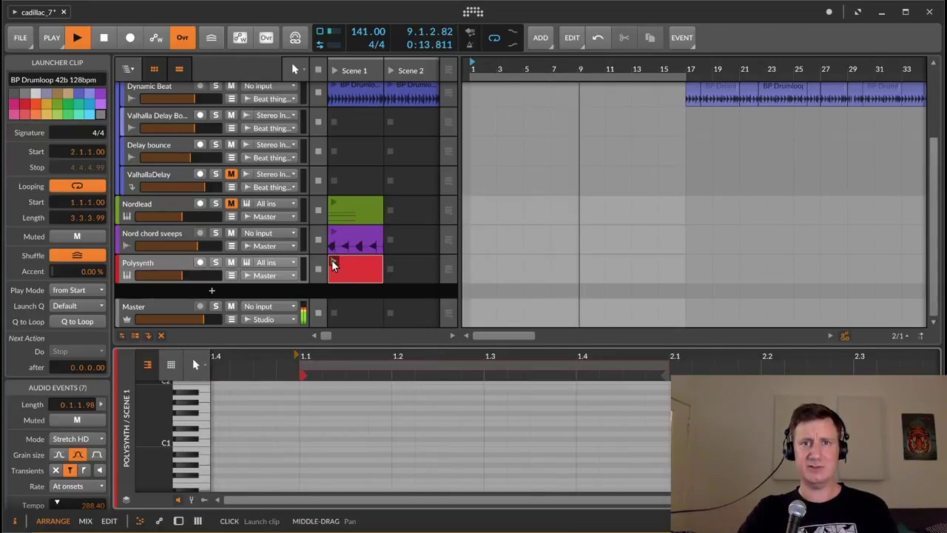
key("space")
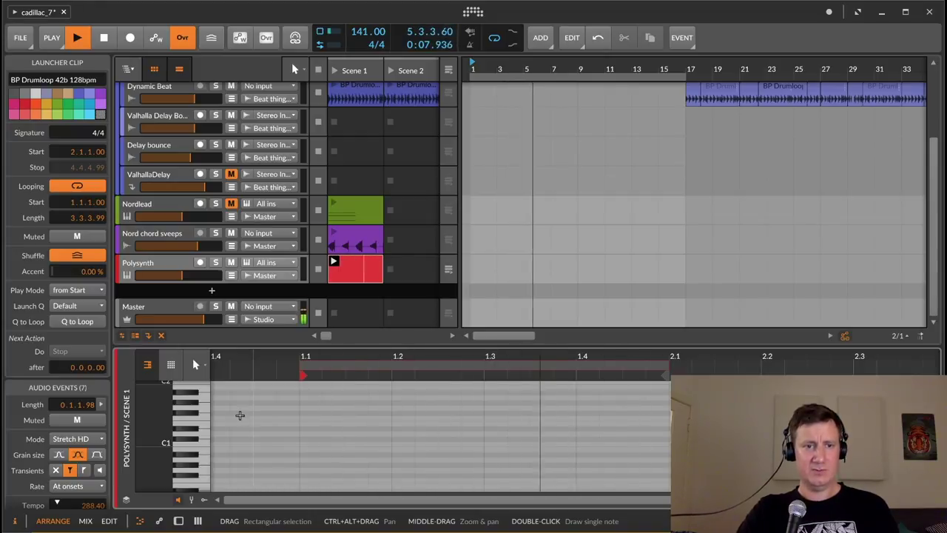
left_click(203, 444)
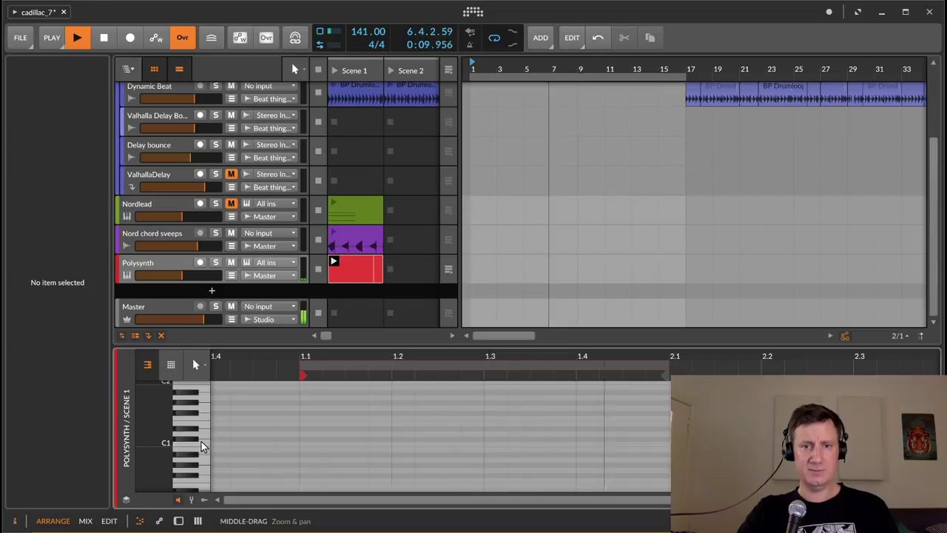
key("space")
- Open the first Bass roller clip on the Massive Bass track and audition the pitch its notes use
scroll(382, 160, "up", 3)
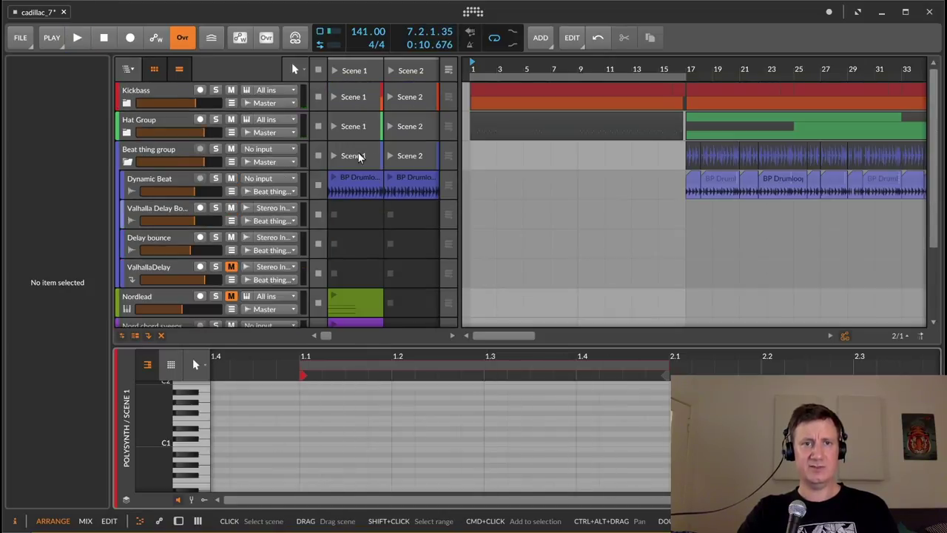
left_click(132, 93)
left_click(128, 103)
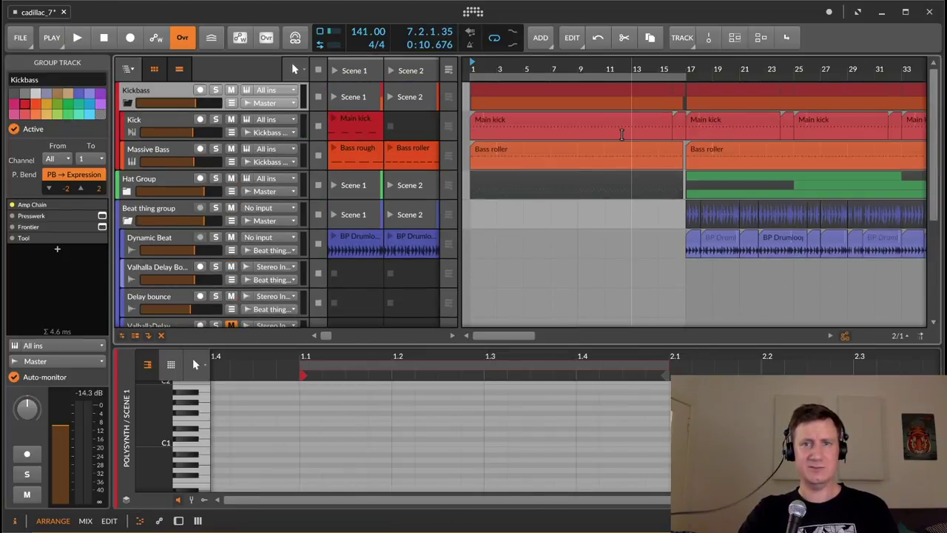
left_click(531, 149)
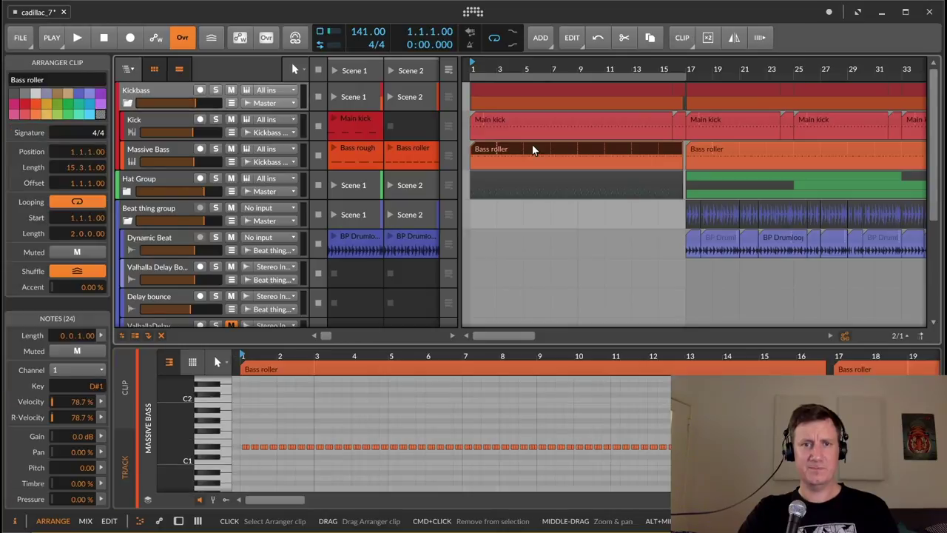
left_click(215, 451)
left_click(215, 451)
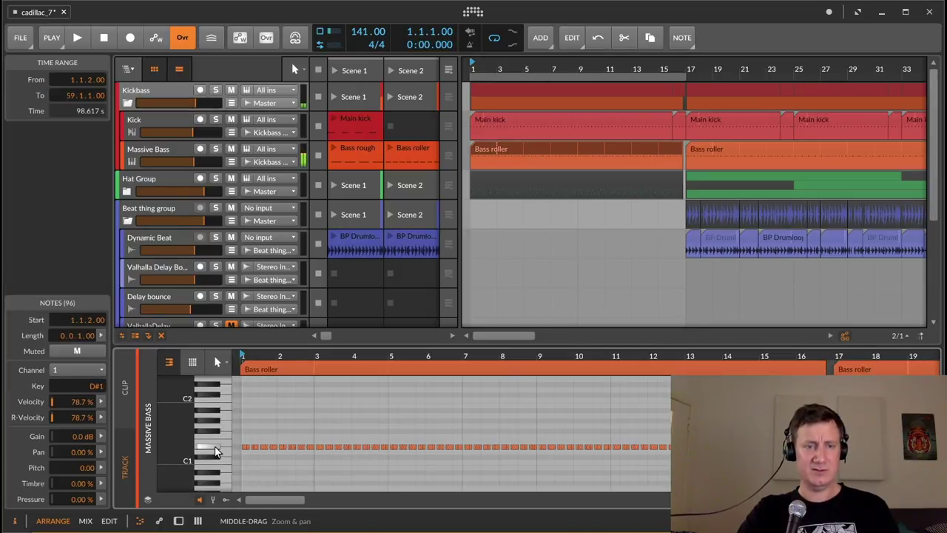
scroll(533, 205, "down", 5)
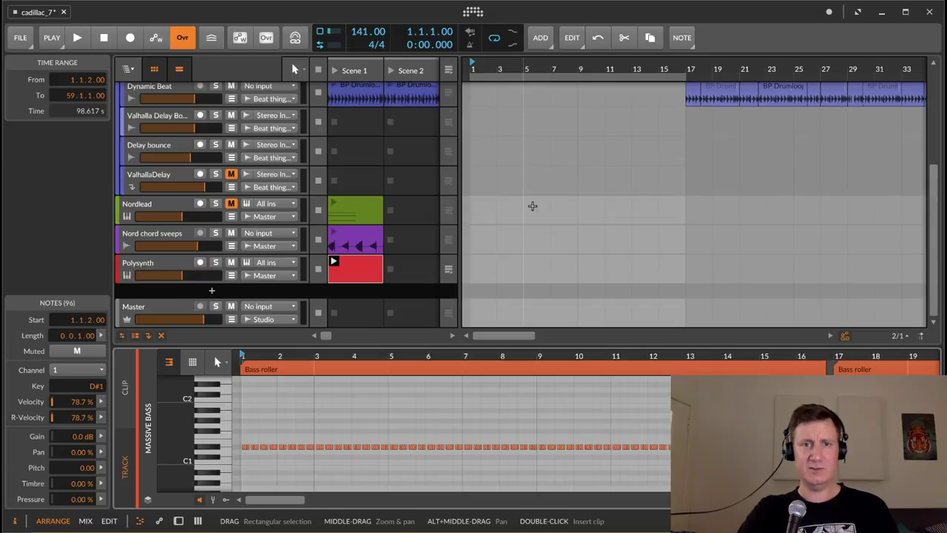
- Open the Polysynth launcher clip in Scene 1 and add a sixteenth note on E0 at 1.4.4
left_click(356, 271)
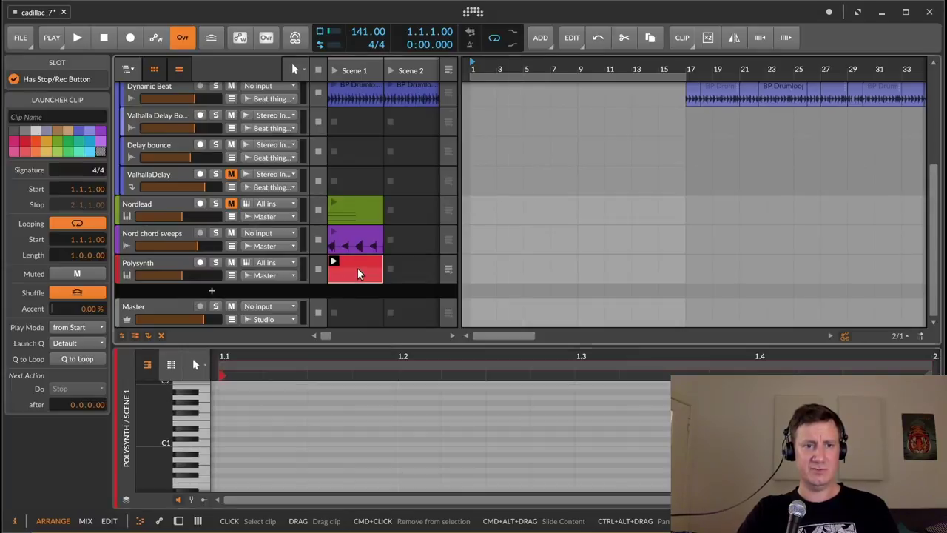
left_click(192, 434)
scroll(192, 448, "down", 2)
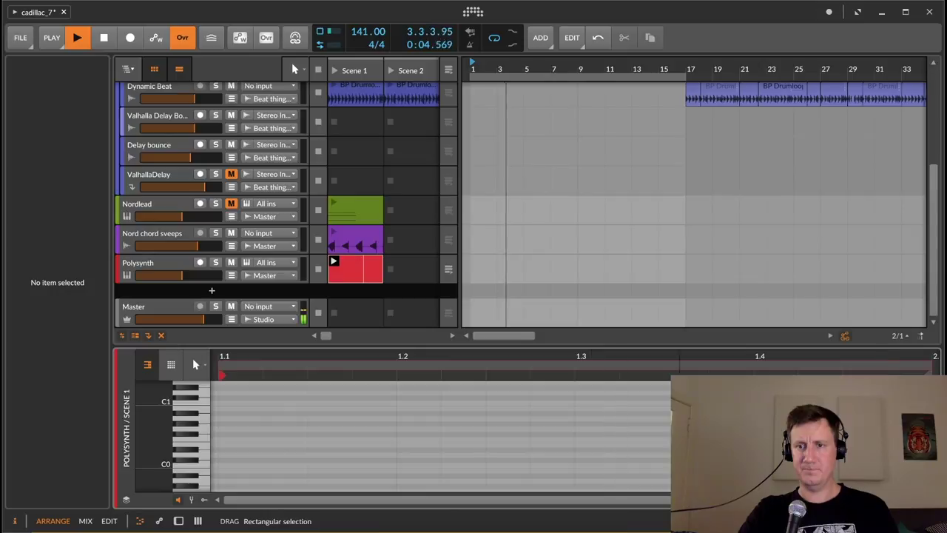
double_click(899, 444)
left_click_drag(877, 356, 732, 355)
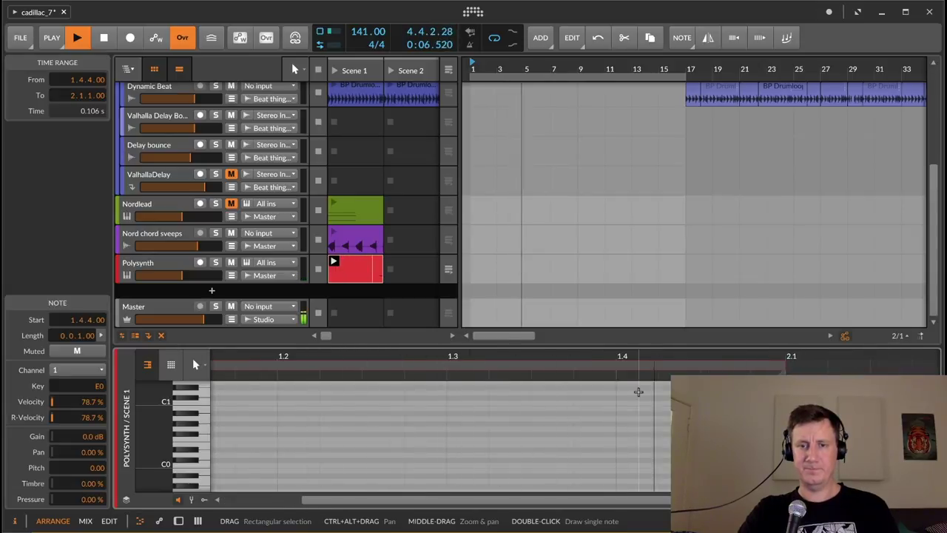
key("space")
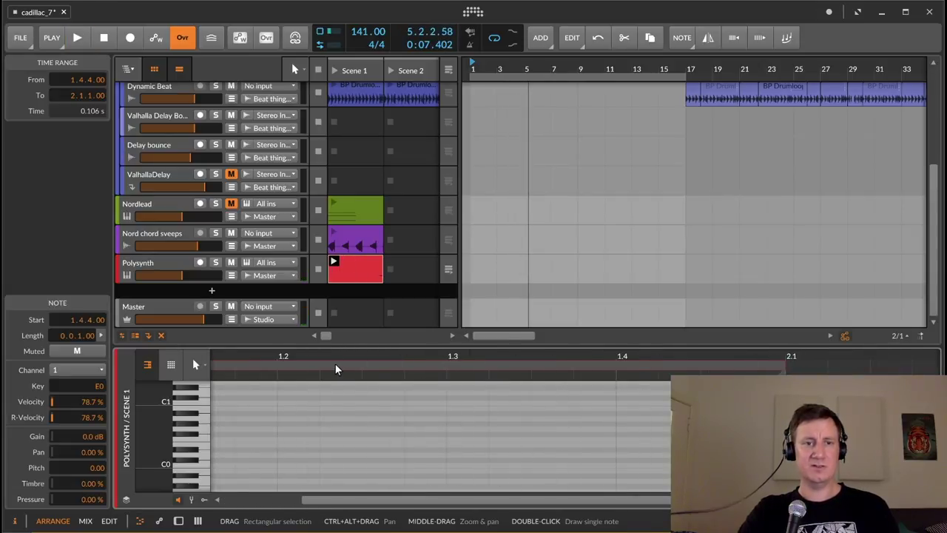
left_click_drag(345, 356, 435, 357)
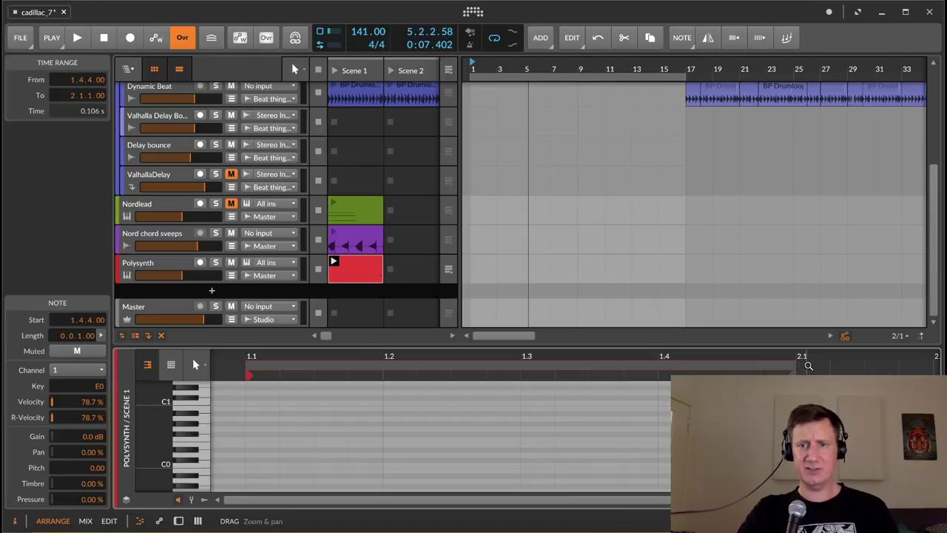
left_click_drag(743, 358, 742, 377)
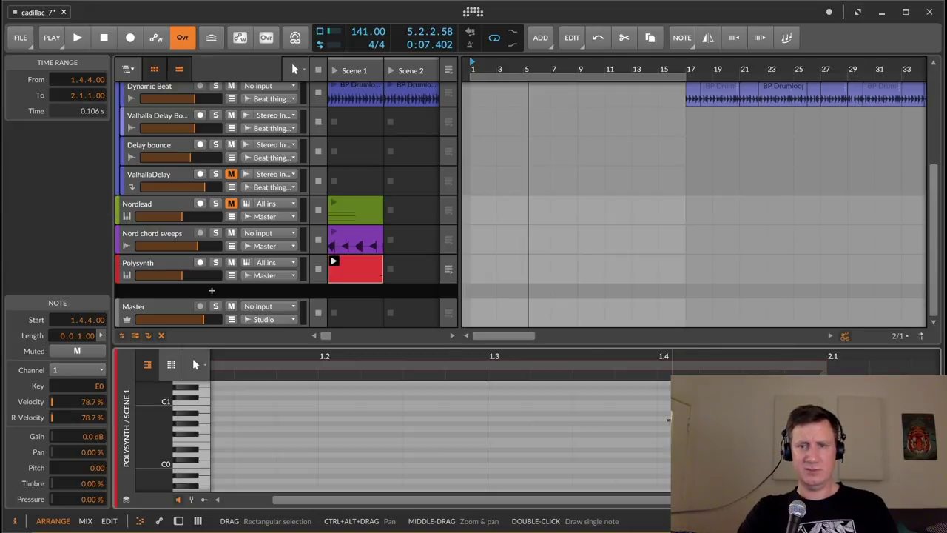
- Play the clip, show the Polysynth device, adjust its filter frequency and raise the track's volume
key("space")
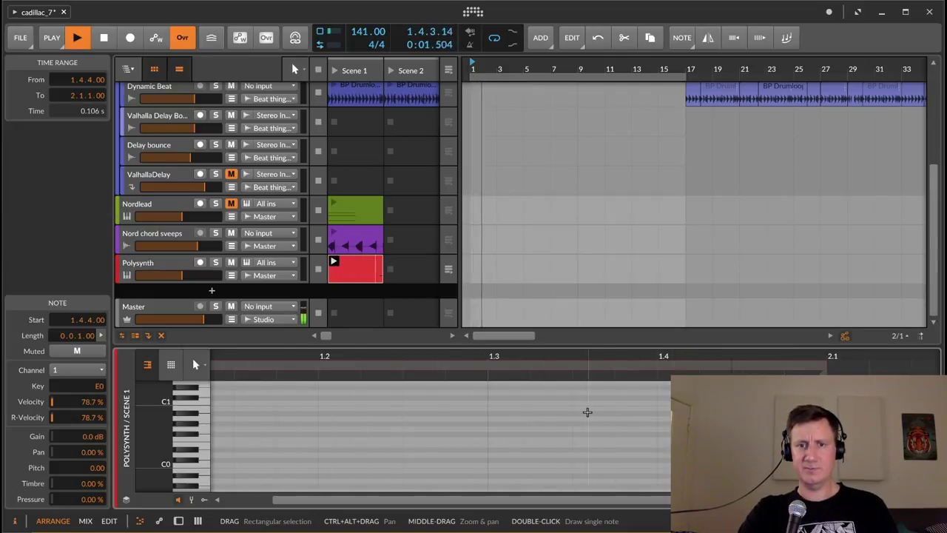
left_click(163, 260)
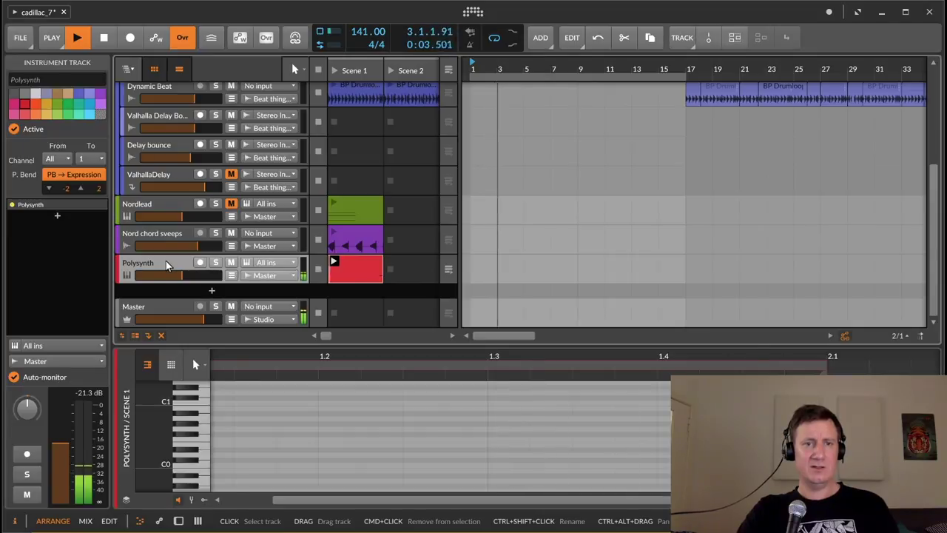
key("d")
left_click_drag(442, 399, 446, 415)
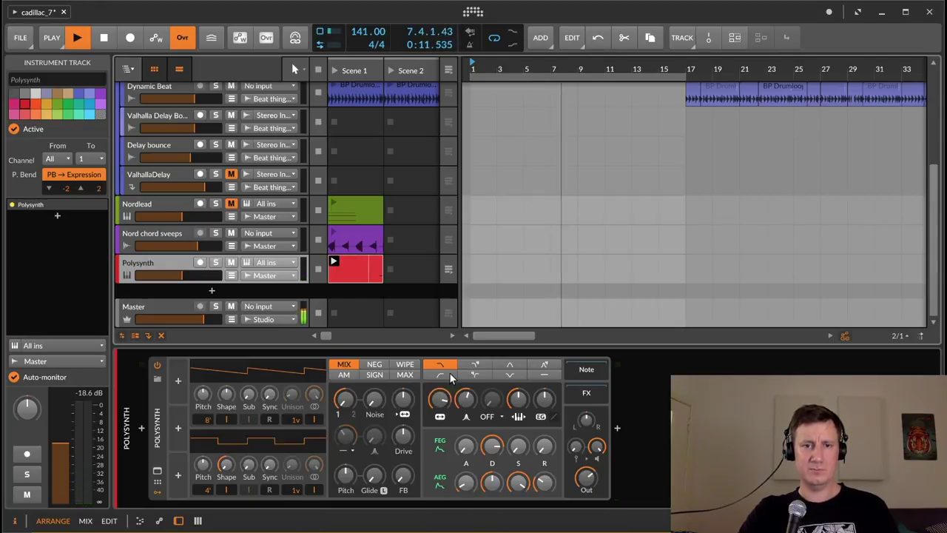
left_click_drag(181, 276, 194, 276)
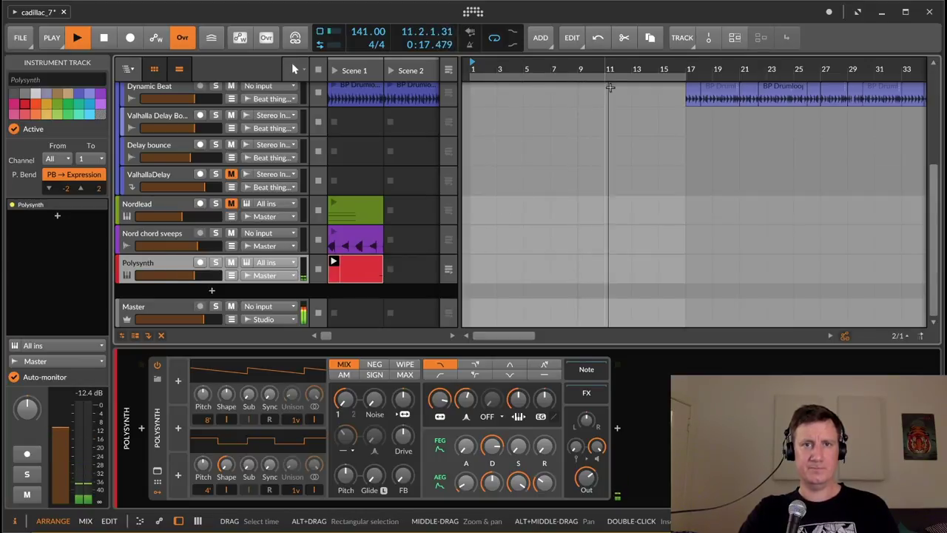
- Shorten the arranger loop region to 4 bars starting at 1.1.1 and play back the Polysynth part
left_click_drag(684, 77, 521, 81)
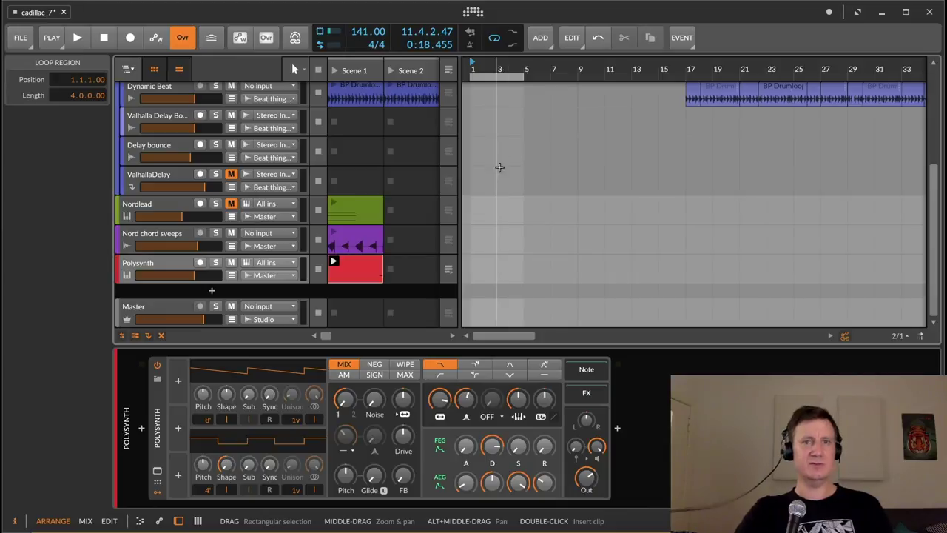
key("space")
left_click(174, 265)
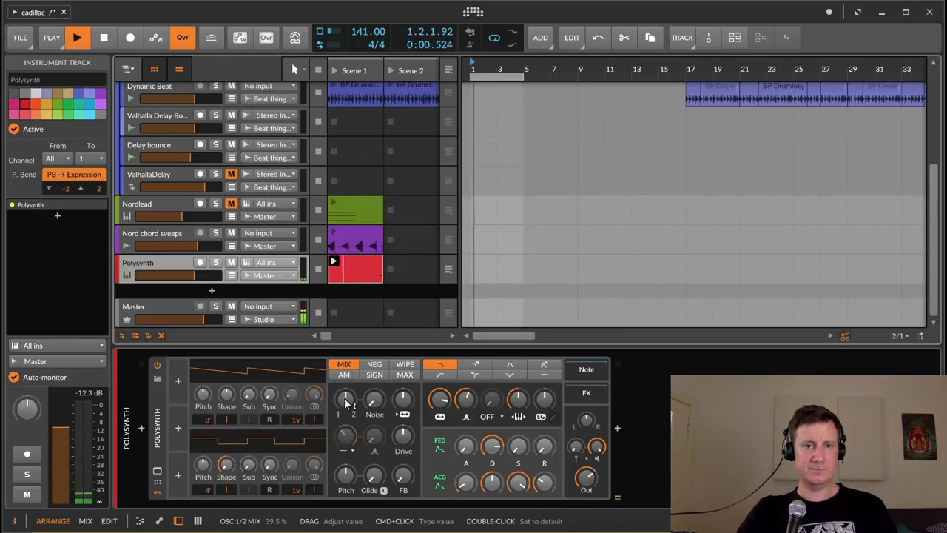
key("space")
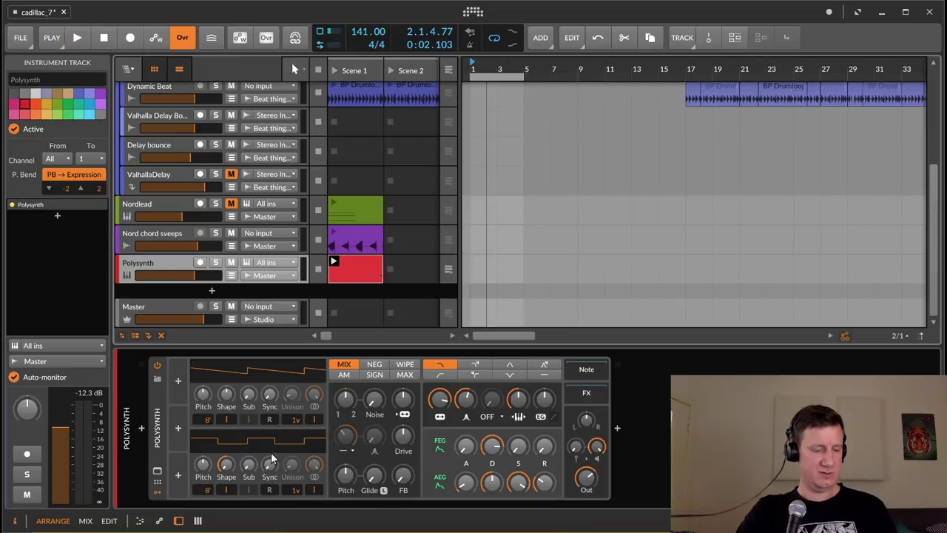
- Arm the Polysynth track and adjust the filter frequency and the second oscillator's shape while auditioning notes
left_click(199, 264)
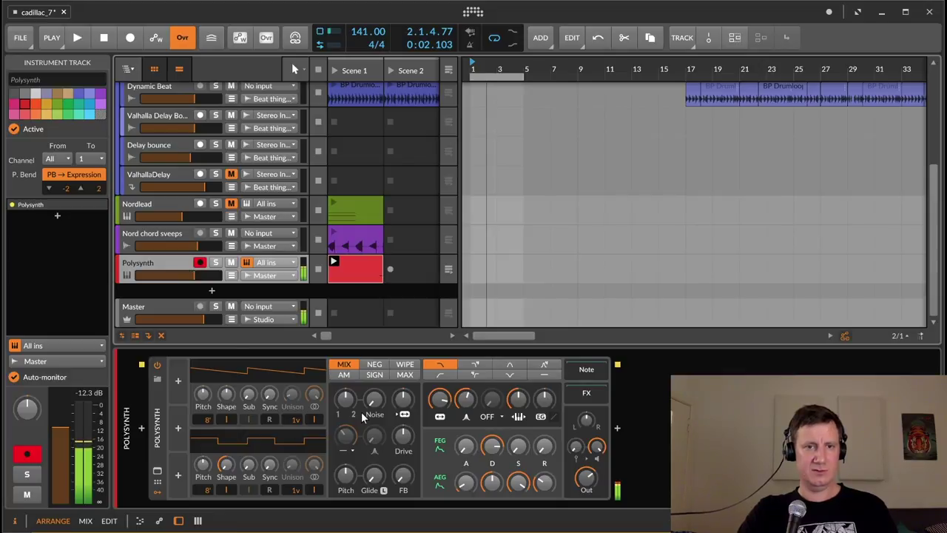
mouse_move(445, 400)
left_mouse_down()
mouse_move(445, 428)
mouse_move(440, 377)
mouse_move(440, 401)
left_mouse_up()
left_click_drag(228, 467, 229, 430)
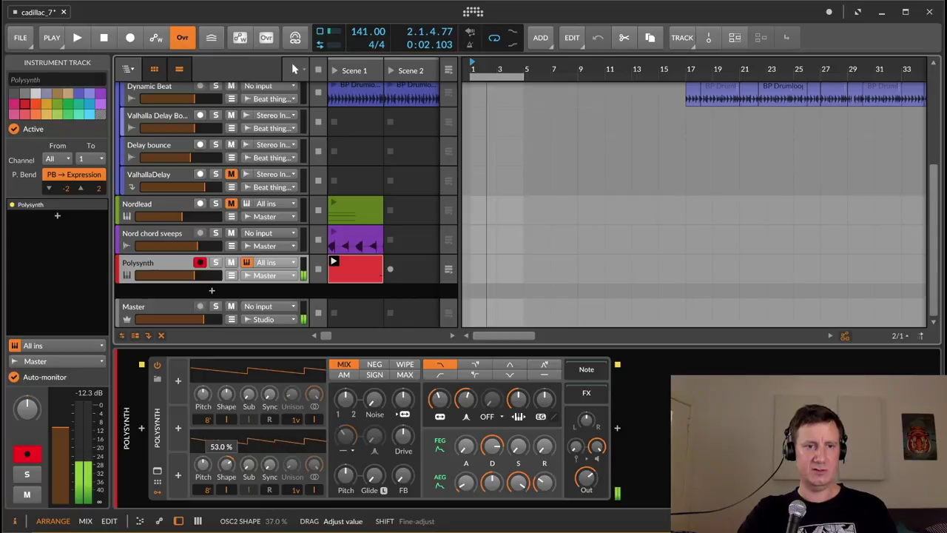
left_click_drag(225, 464, 226, 474)
left_click_drag(440, 398, 440, 390)
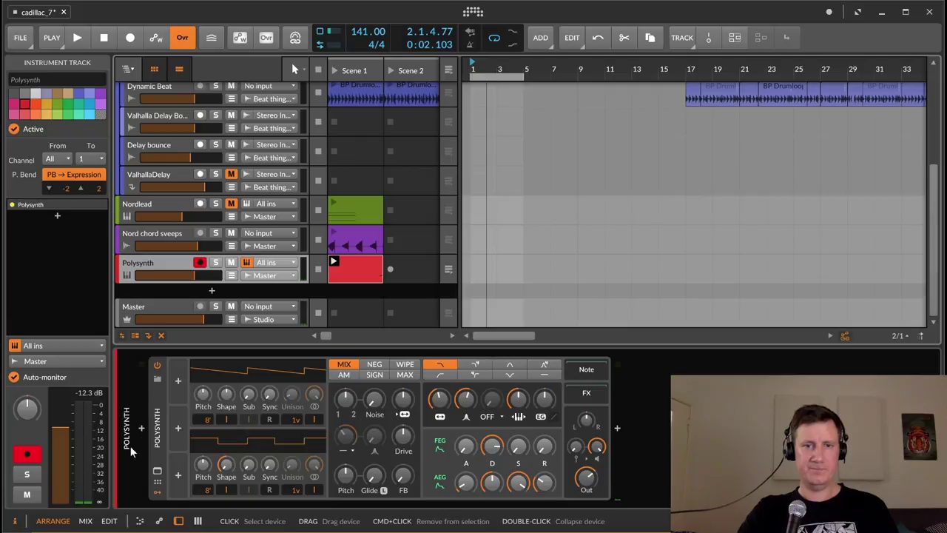
- Add an ADSR modulator to the Polysynth and shape it with zero attack and zero sustain
left_click(178, 381)
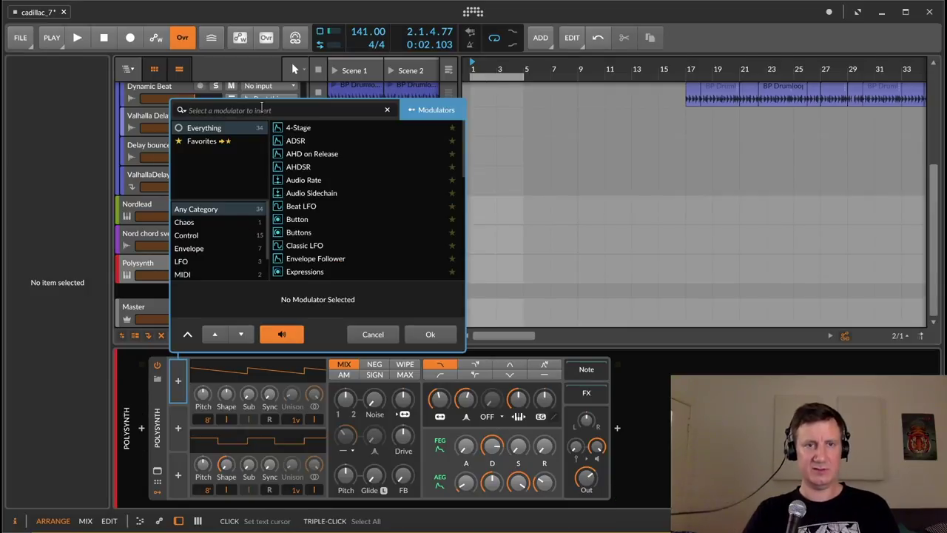
left_click(326, 140)
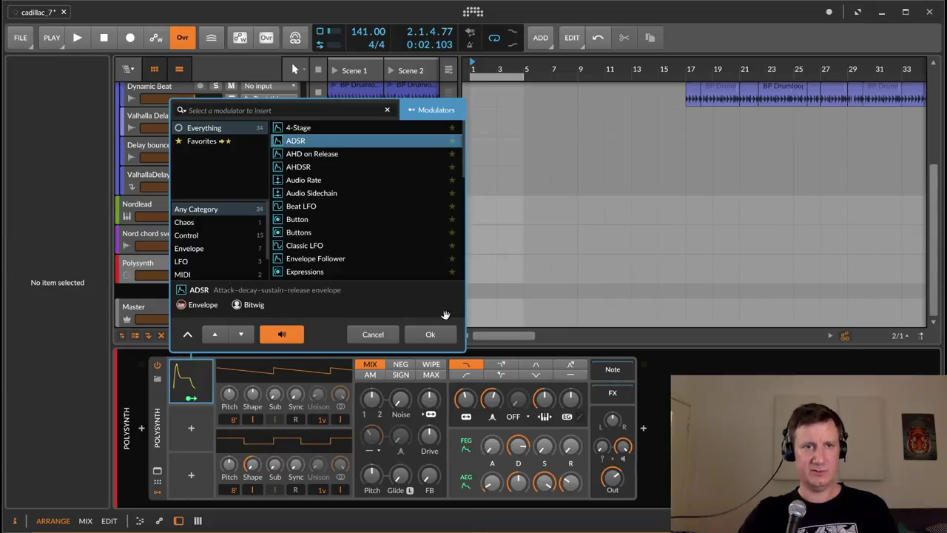
left_click(433, 334)
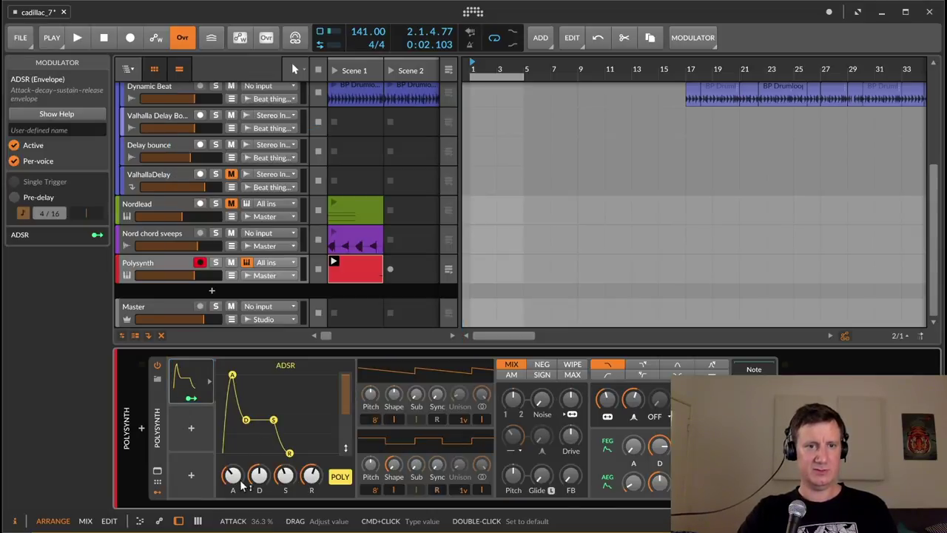
left_click_drag(284, 478, 255, 471)
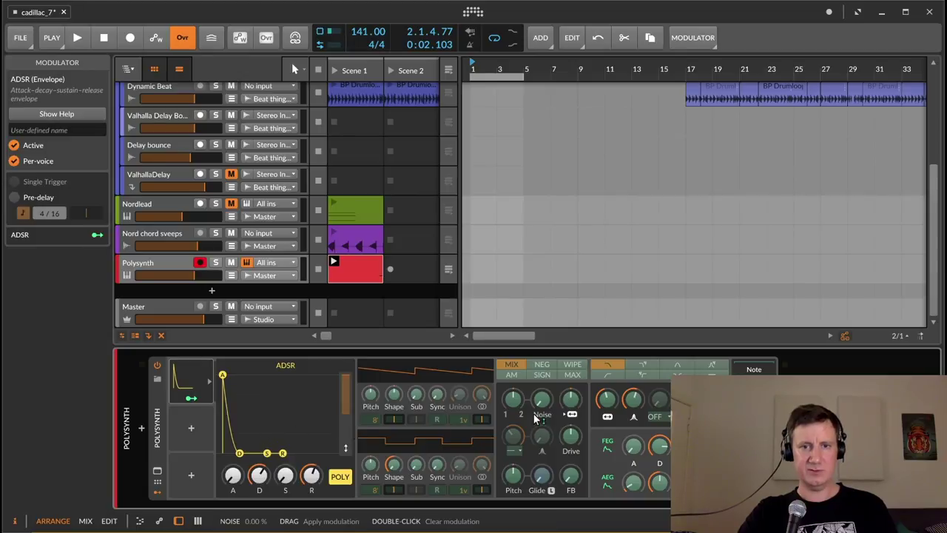
- Map the ADSR modulator to the synth's main pitch with an amount of 26.50 and shorten its decay
mouse_move(518, 479)
left_mouse_down()
mouse_move(518, 460)
mouse_move(518, 474)
left_mouse_up()
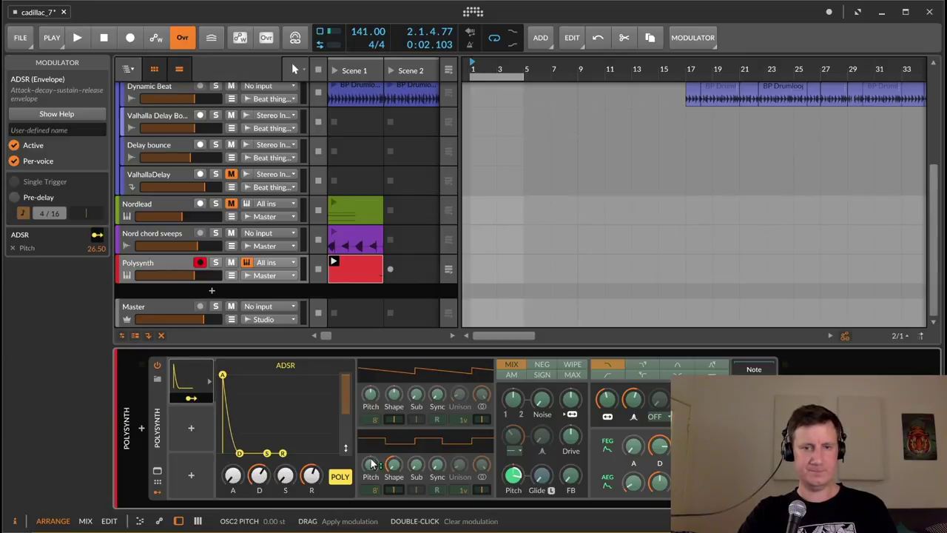
left_click_drag(257, 421, 235, 431)
mouse_move(259, 475)
left_mouse_down()
mouse_move(285, 509)
mouse_move(259, 470)
mouse_move(275, 454)
mouse_move(239, 453)
mouse_move(255, 496)
mouse_move(258, 483)
left_mouse_up()
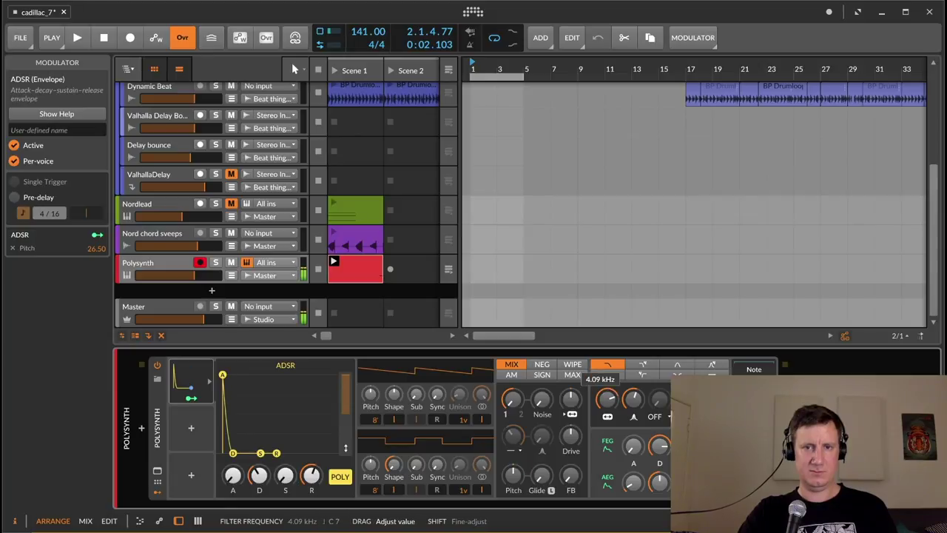
- Switch the Polysynth filter to band-pass mode and adjust its frequency and resonance
left_click_drag(612, 402, 612, 422)
left_click_drag(634, 402, 634, 420)
left_click_drag(610, 402, 610, 400)
left_click_drag(633, 401, 612, 411)
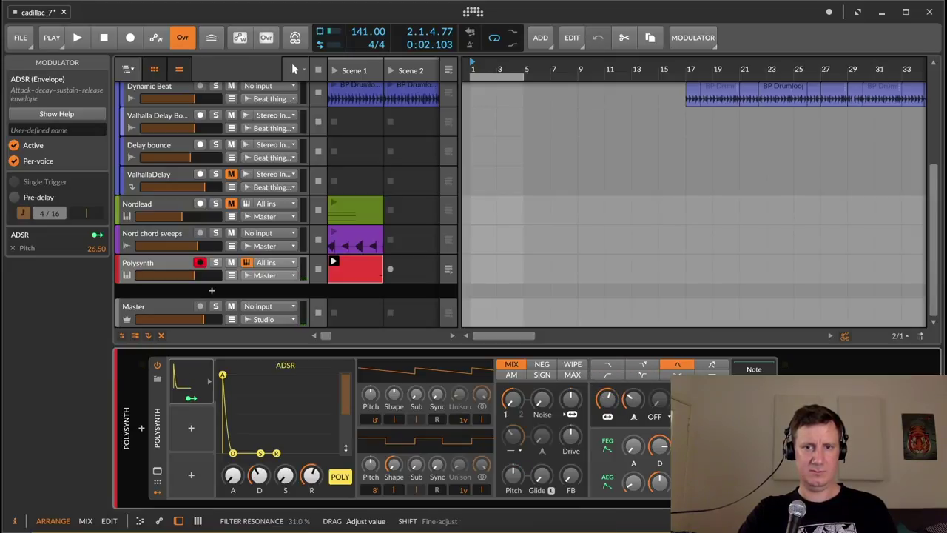
mouse_move(608, 404)
left_mouse_down()
mouse_move(609, 413)
mouse_move(607, 400)
left_mouse_up()
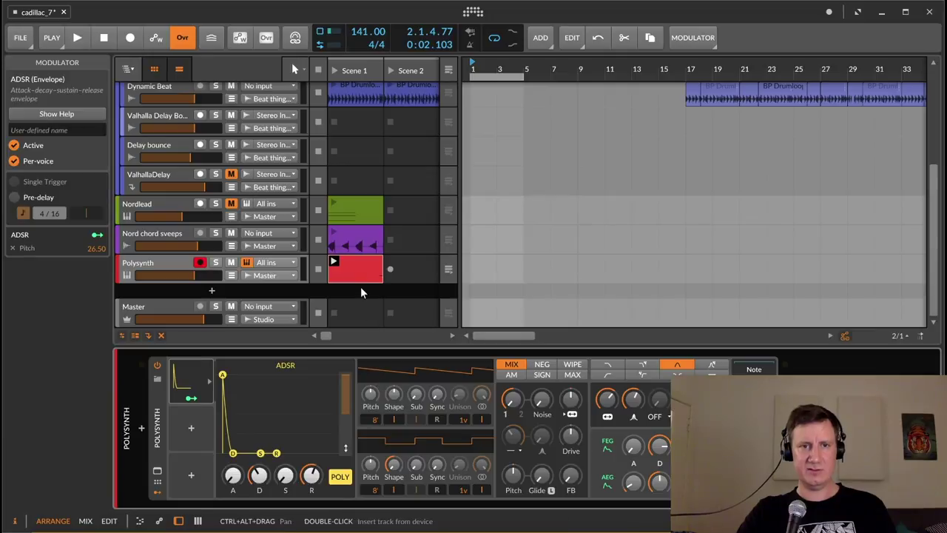
- Launch the Polysynth clip and sweep the filter frequency, settling at about 3.44 kHz
left_click(361, 268)
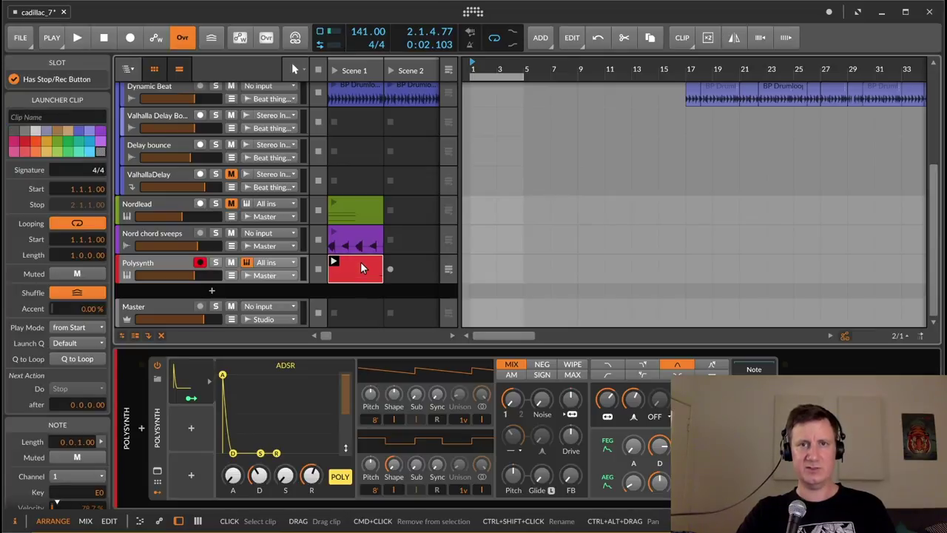
left_click(335, 262)
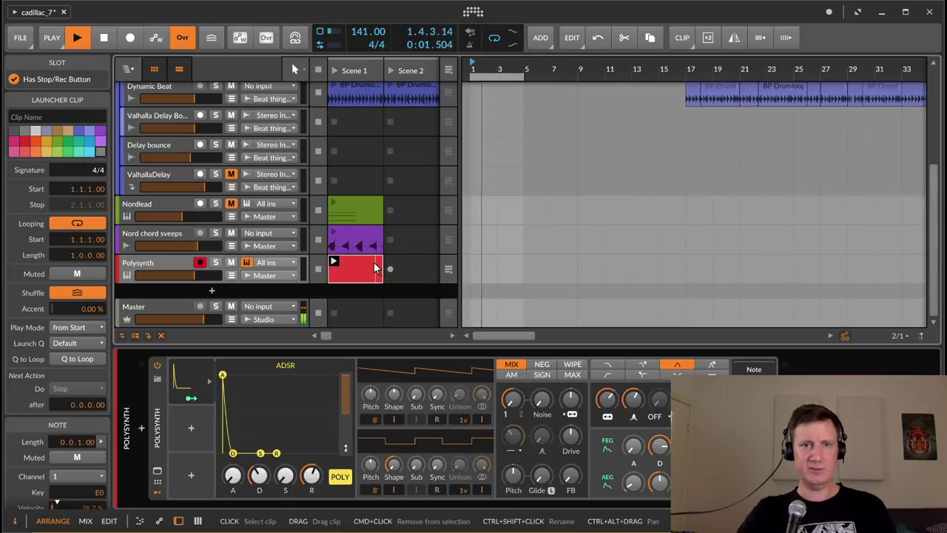
left_click_drag(622, 406, 622, 364)
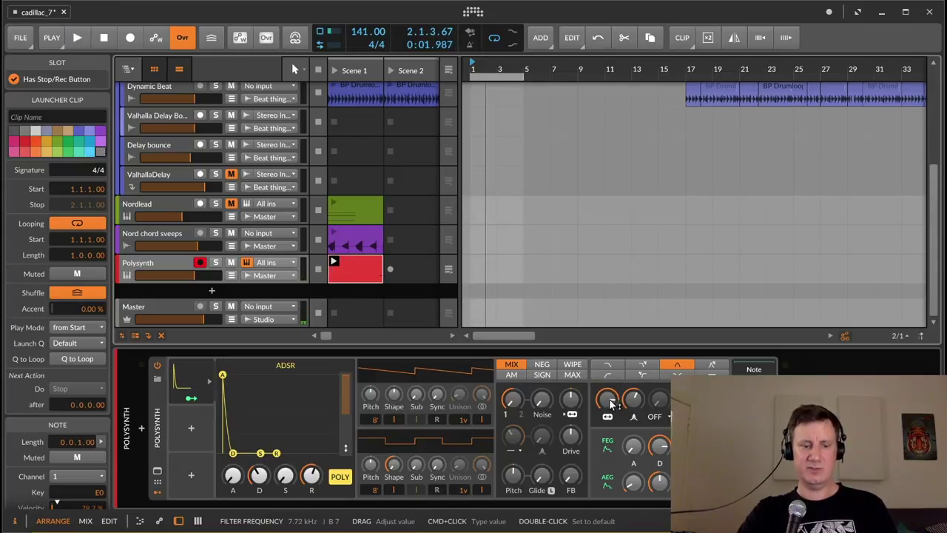
left_click_drag(611, 402, 611, 437)
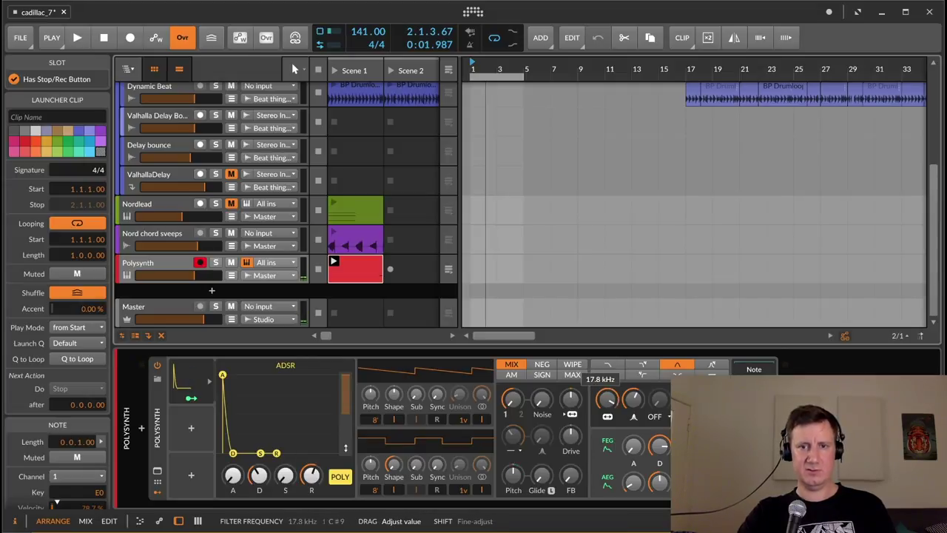
left_click_drag(608, 400, 608, 406)
key("space")
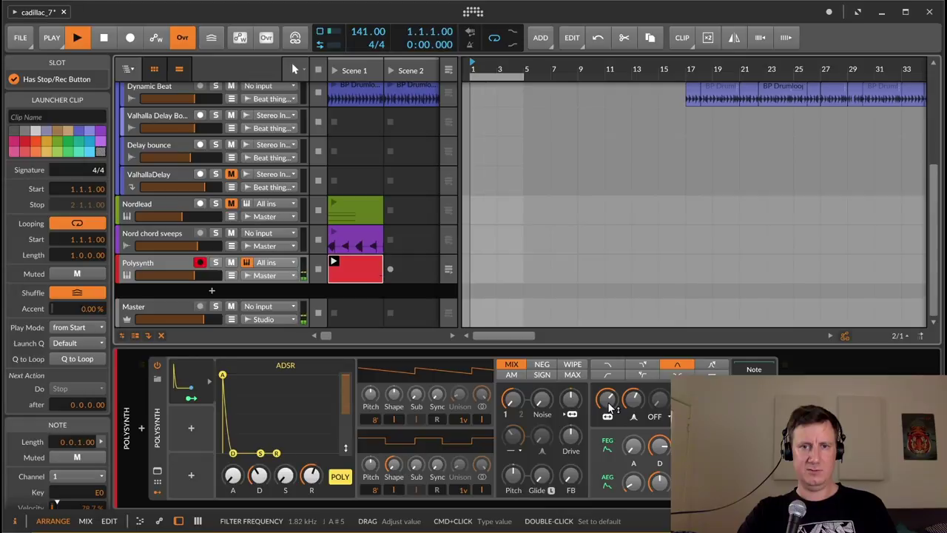
left_click(154, 265)
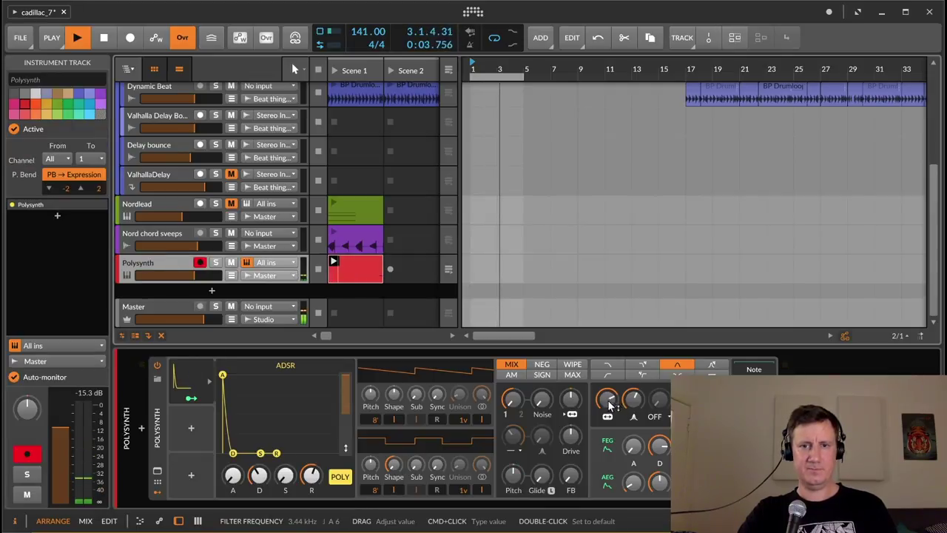
- Open the Polysynth clip's notes and double its content to a two-bar loop
double_click(339, 265)
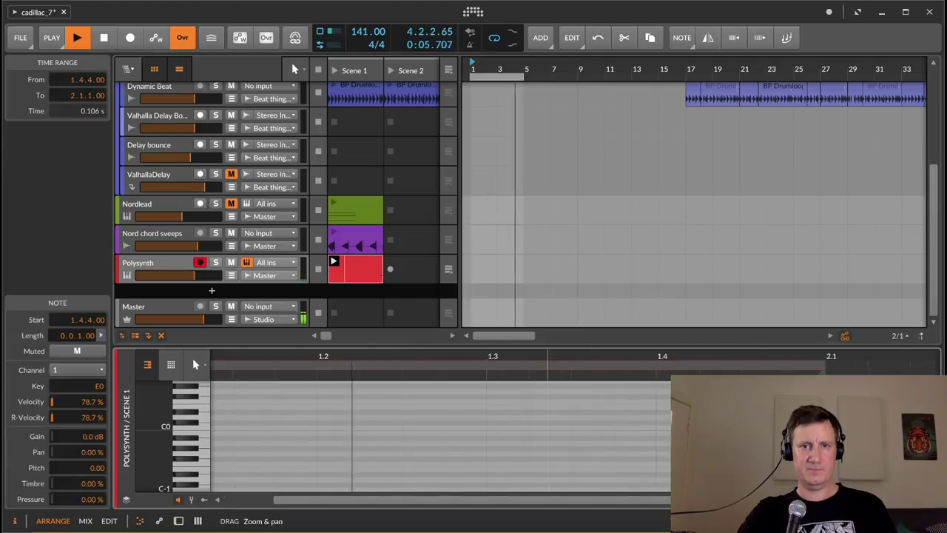
left_click_drag(527, 375, 427, 363)
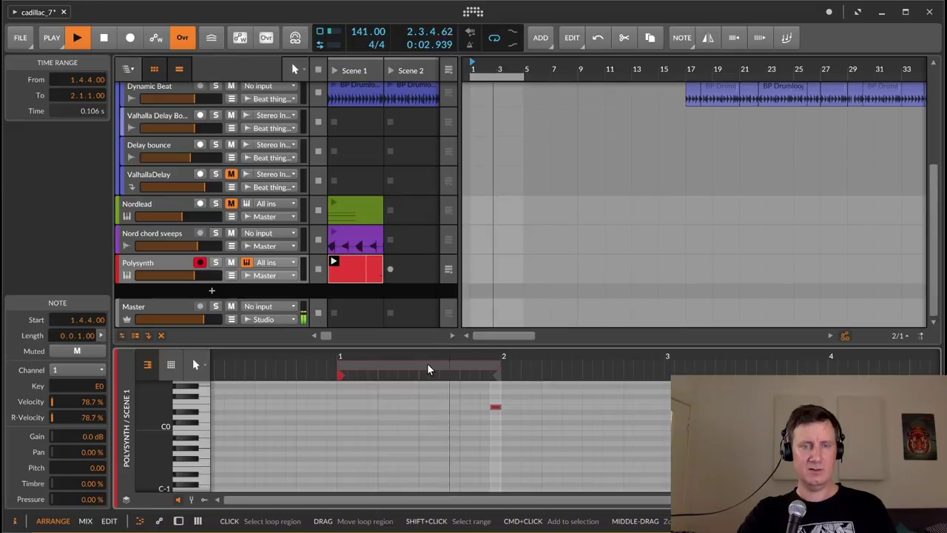
left_click(427, 363)
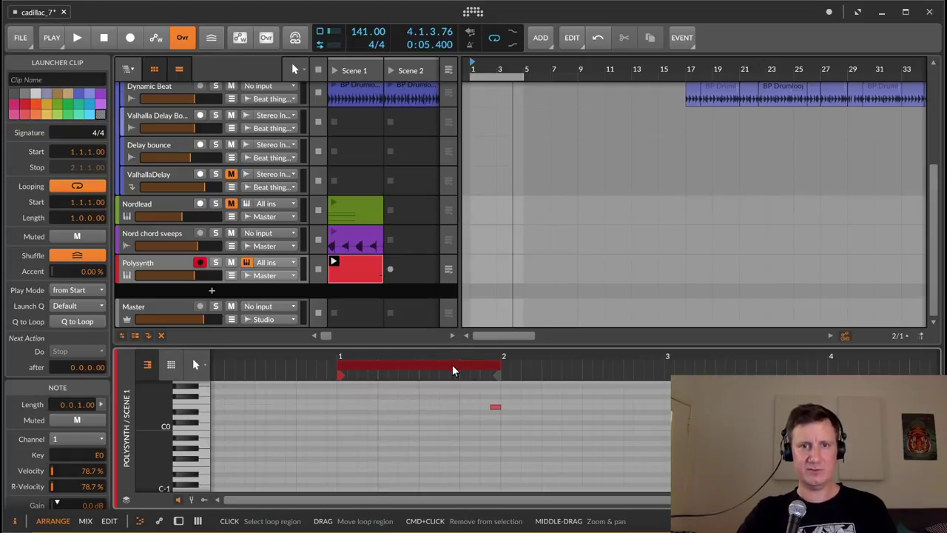
left_click(541, 39)
left_click(572, 41)
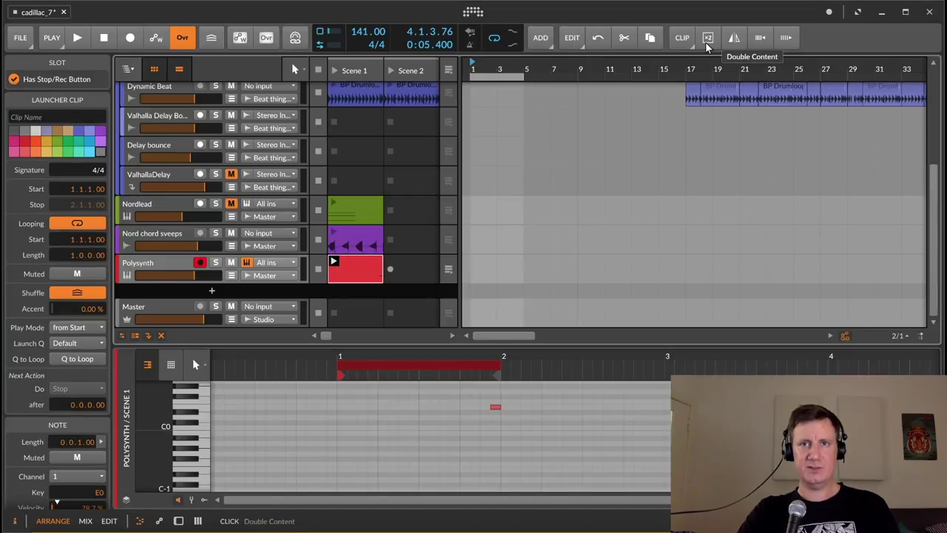
left_click(708, 44)
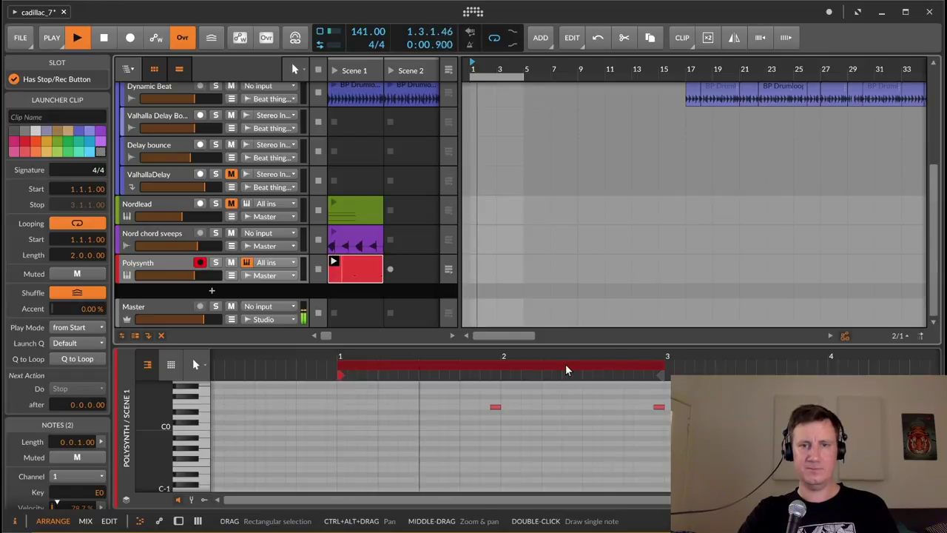
- Add short notes to the end of the Polysynth clip's second bar: E0 at 2.4.2, C#1 at 2.3.4 and D#2 just before it
left_click_drag(650, 364, 652, 382)
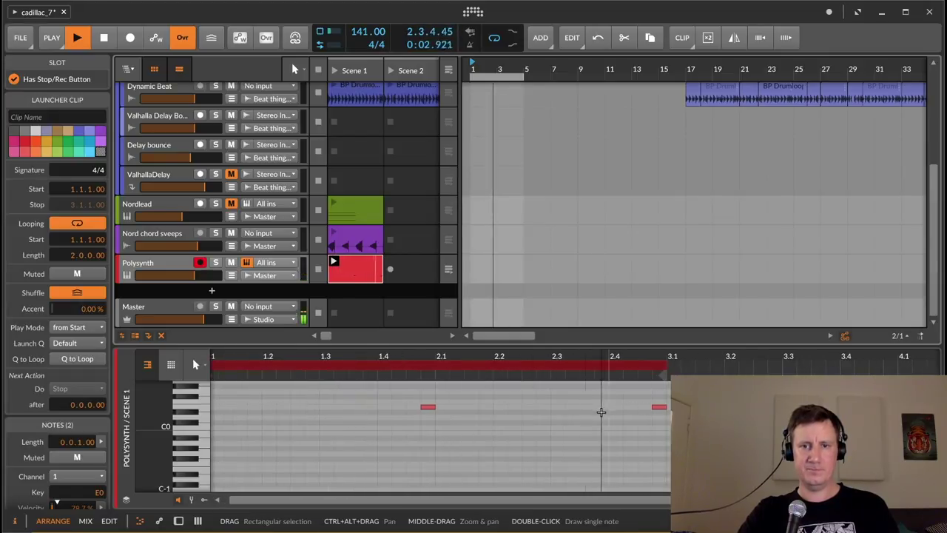
double_click(629, 406)
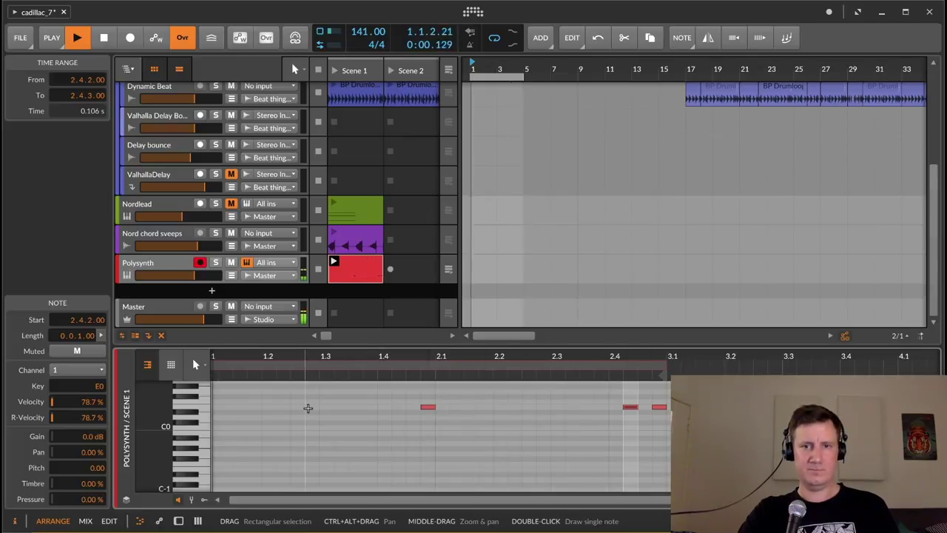
scroll(603, 400, "up", 3)
double_click(601, 413)
scroll(635, 437, "down", 3)
scroll(633, 436, "up", 3)
scroll(585, 412, "up", 3)
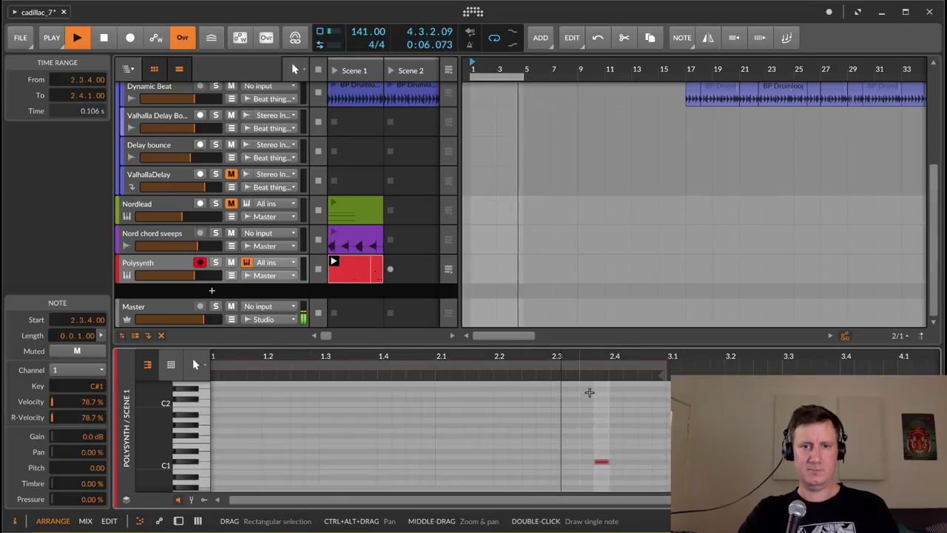
double_click(584, 388)
scroll(597, 416, "down", 2)
- Adjust the Polysynth's filter envelope depth, bring the filter frequency down to around 322 Hz and relaunch the clip
double_click(141, 265)
left_click_drag(614, 399, 614, 419)
left_click_drag(664, 448, 664, 456)
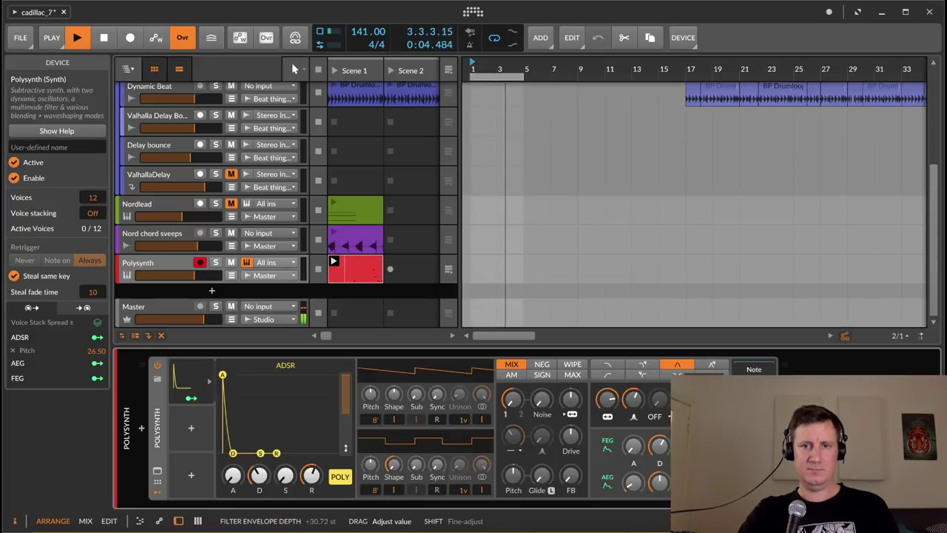
mouse_move(612, 400)
left_mouse_down()
mouse_move(612, 412)
mouse_move(606, 396)
left_mouse_up()
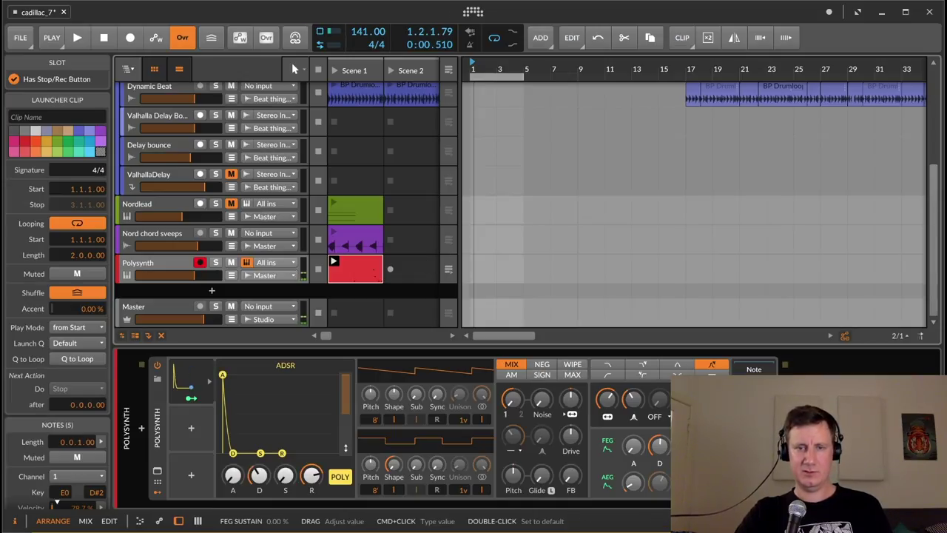
mouse_move(609, 407)
left_mouse_down()
mouse_move(609, 417)
mouse_move(607, 407)
left_mouse_up()
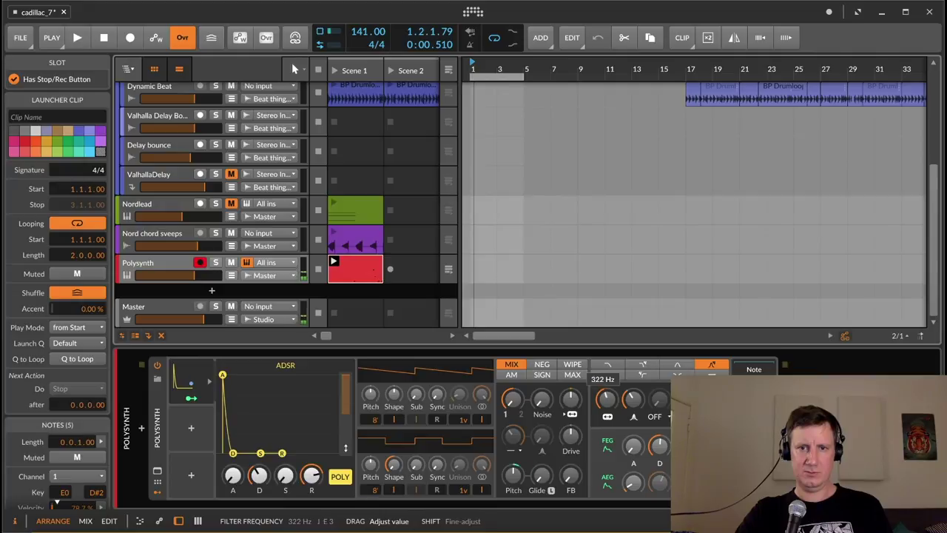
left_click_drag(608, 400, 608, 397)
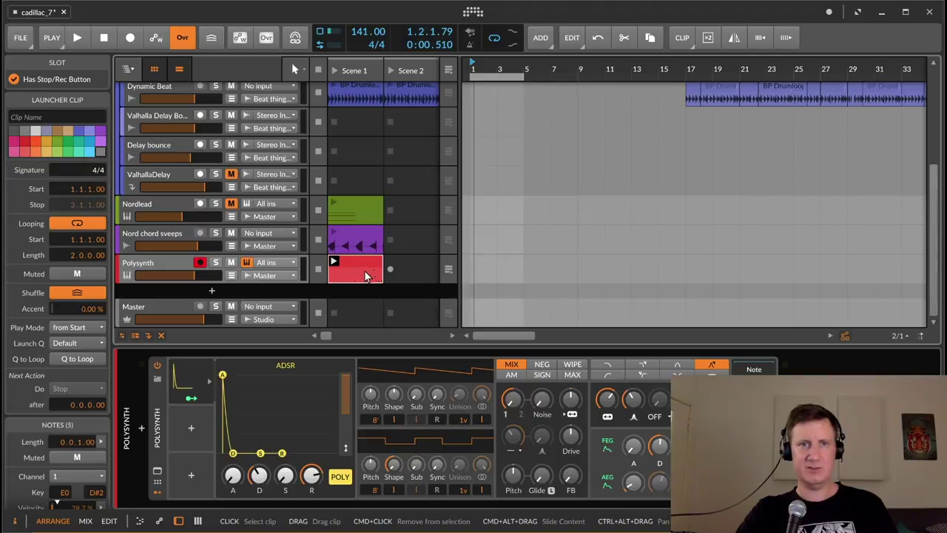
left_click(334, 264)
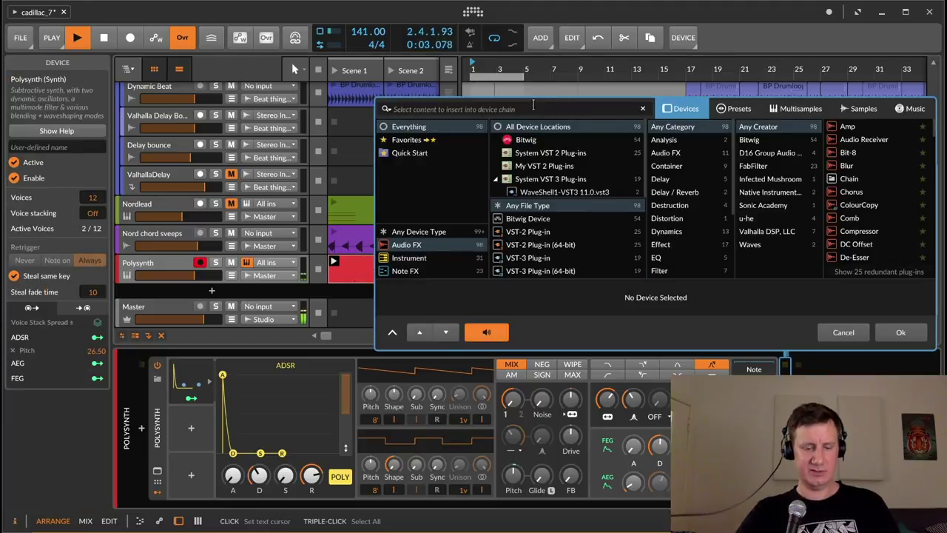
- Insert a Dynamics device after the Polysynth and raise its high ratio to 1:3.85
type("DYN")
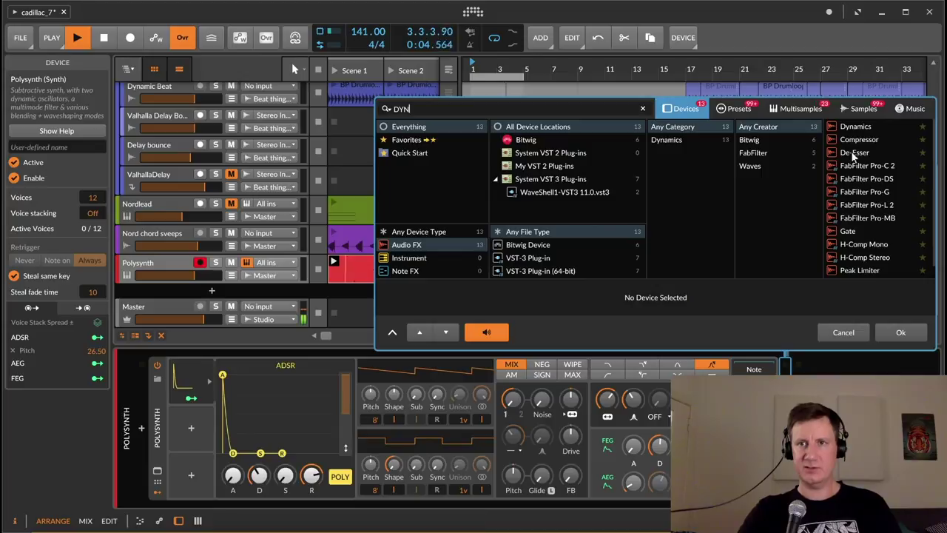
left_click(865, 128)
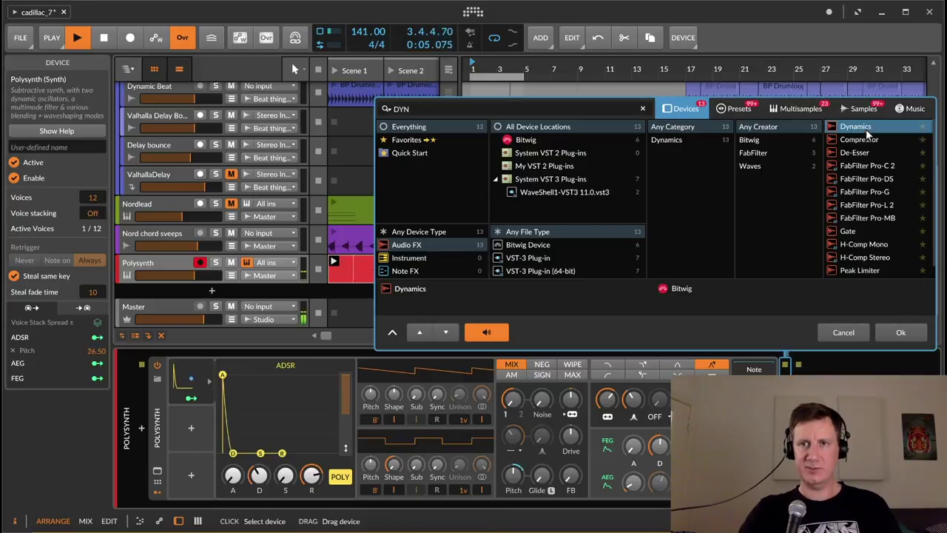
left_click(900, 331)
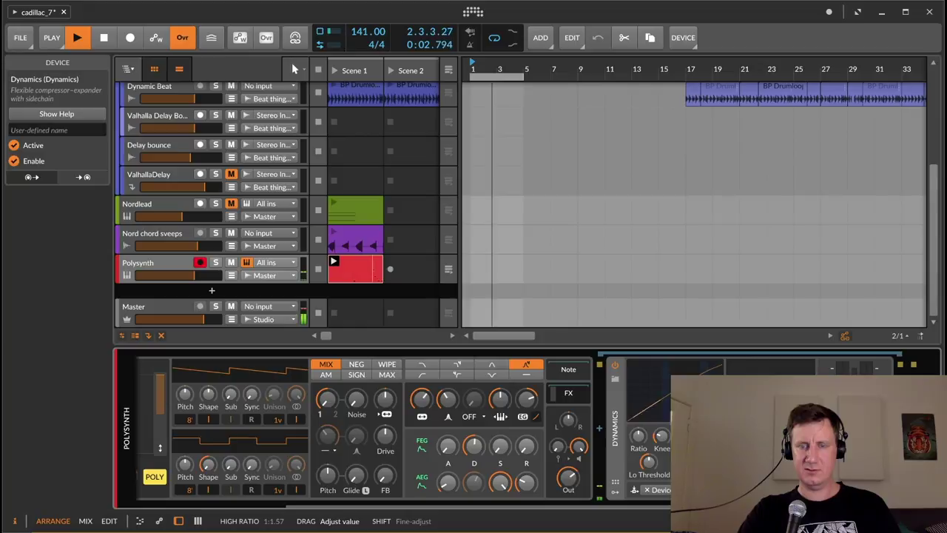
left_click_drag(692, 435, 692, 416)
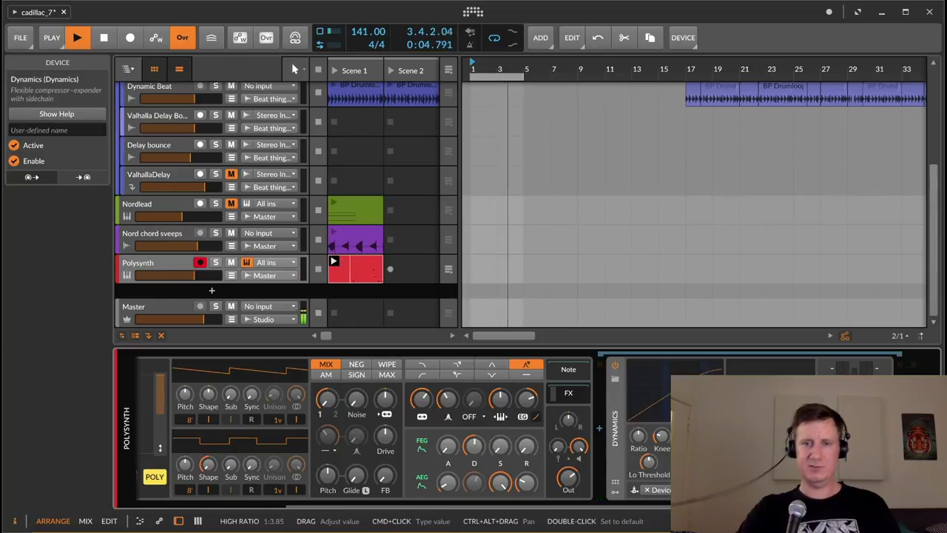
- Set oscillator 1's unison spread to about 19 cents and readjust the Polysynth filter frequency
scroll(462, 420, "left", 3)
left_click_drag(482, 396, 469, 397)
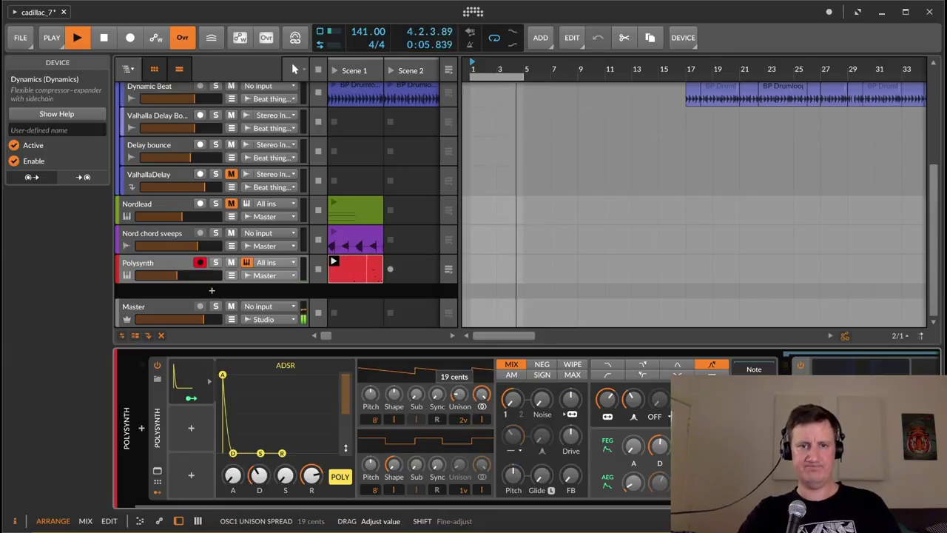
left_click_drag(613, 399, 608, 404)
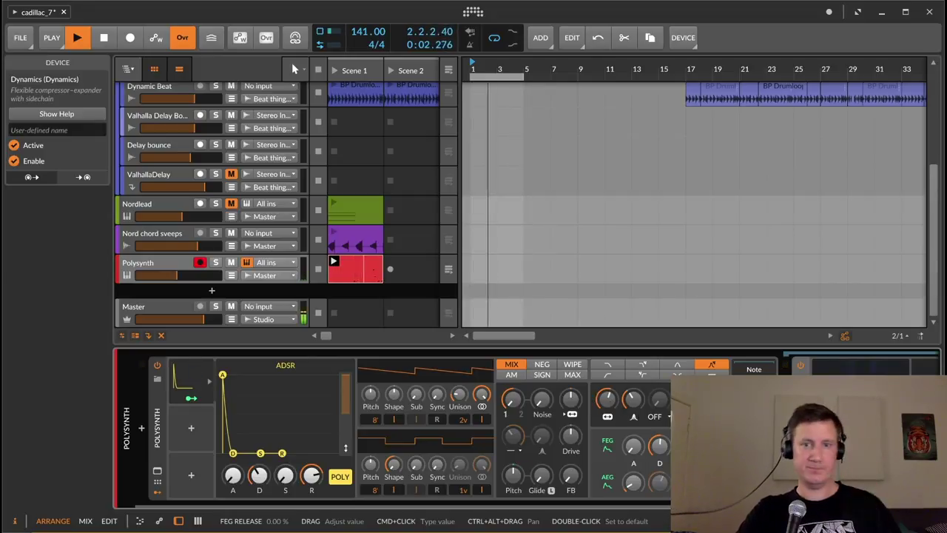
- Set the Polysynth amplitude envelope's release to about 35.5 %
left_click_drag(712, 484, 711, 482)
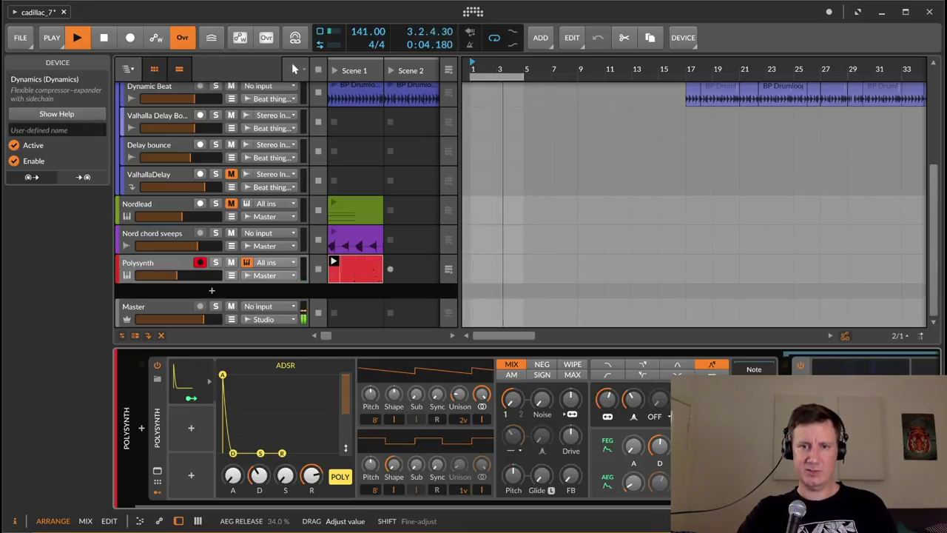
left_click_drag(312, 474, 312, 471)
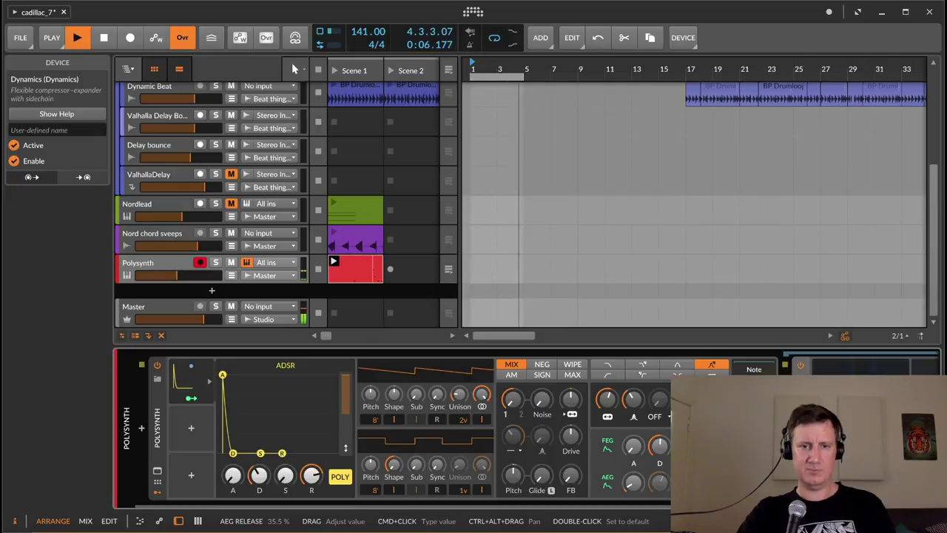
left_click_drag(312, 474, 311, 467)
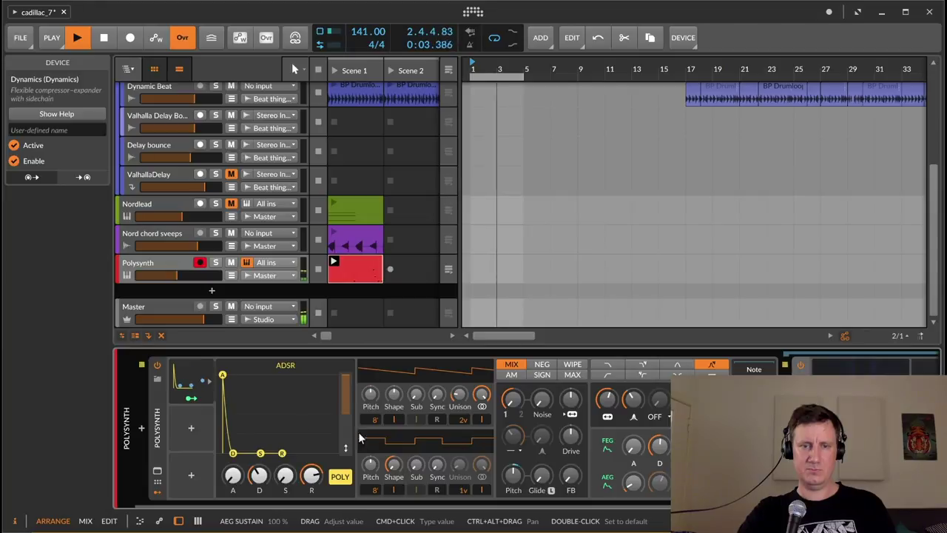
left_click(155, 425)
left_click_drag(93, 201, 94, 233)
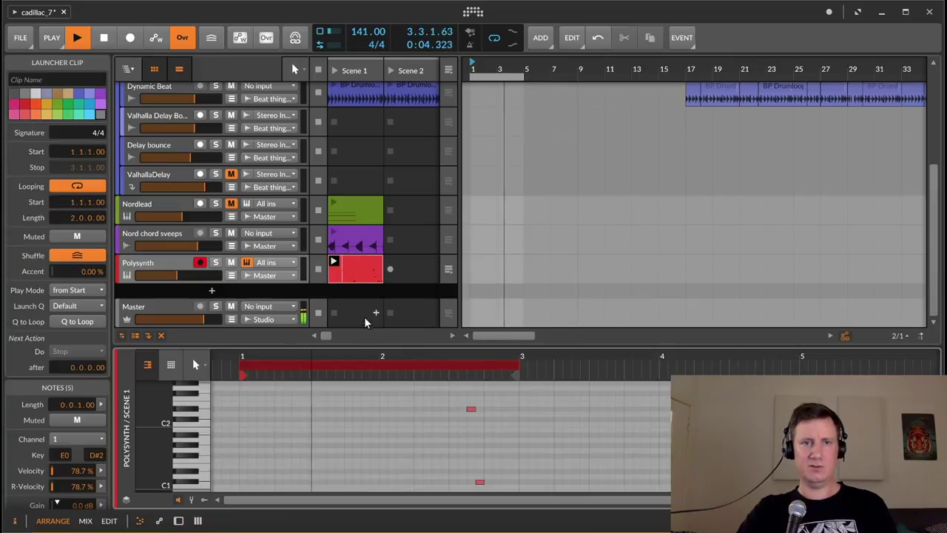
- Stop playback, double the Polysynth clip's content to four bars and delete the D#2 note in bar 2
key("space")
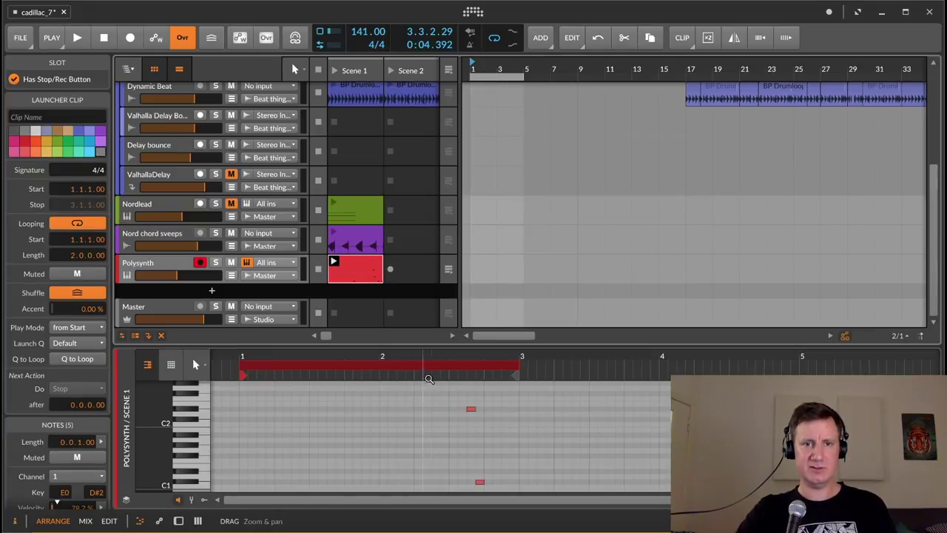
left_click(358, 270)
left_click_drag(429, 340, 430, 311)
scroll(387, 406, "down", 1)
left_click(708, 38)
left_click_drag(518, 327, 470, 341)
mouse_move(420, 357)
left_mouse_down()
mouse_move(431, 388)
mouse_move(438, 365)
mouse_move(455, 360)
mouse_move(428, 353)
left_mouse_up()
key("Delete")
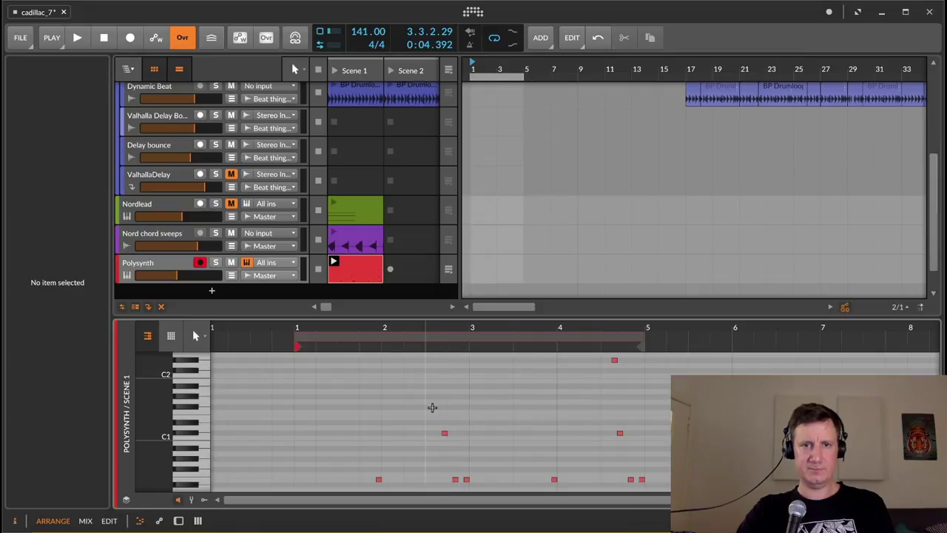
- Mute the E0 note at 2.4.2 in the Polysynth clip and relaunch the clip
left_click(455, 480)
left_click(77, 352)
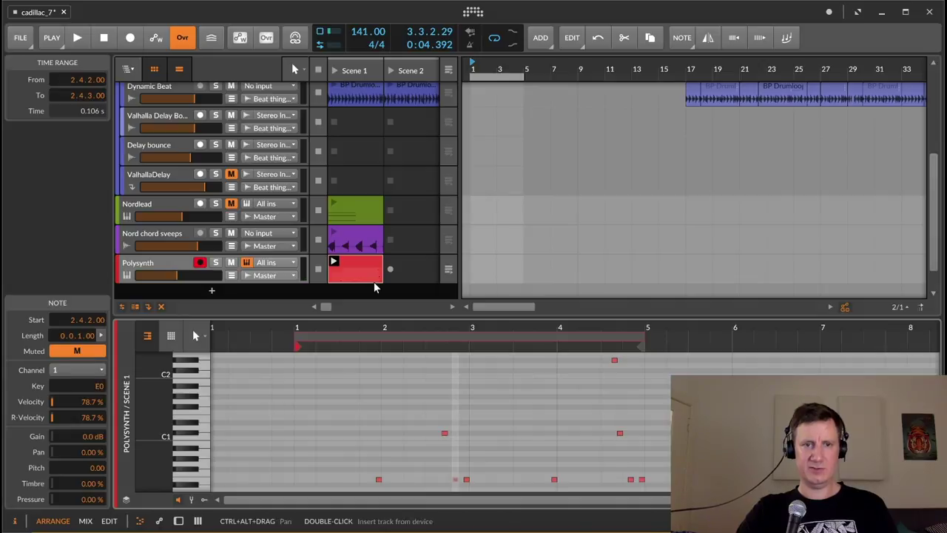
left_click(333, 264)
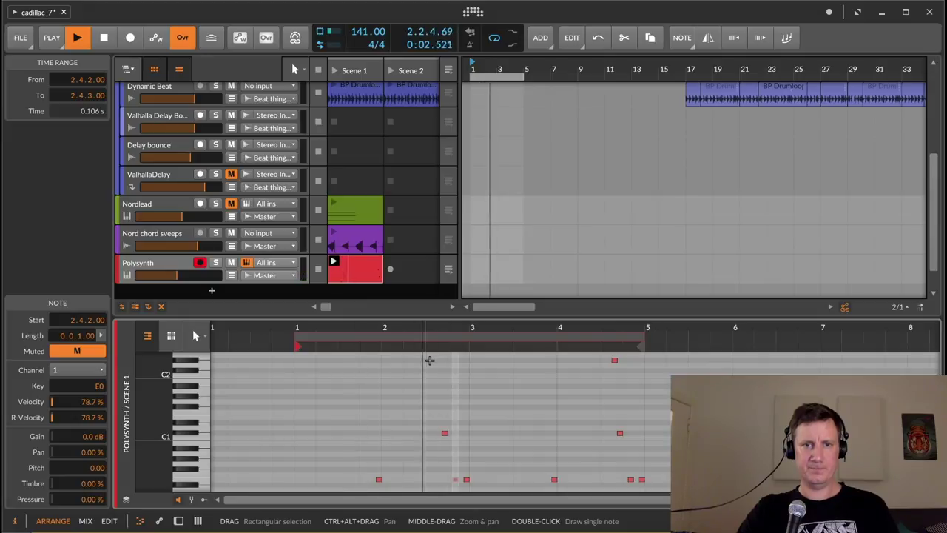
left_click(445, 434)
- Return to the Polysynth device and add an LFO modulator in its second modulator slot
left_click(179, 501)
left_click_drag(437, 398, 469, 440)
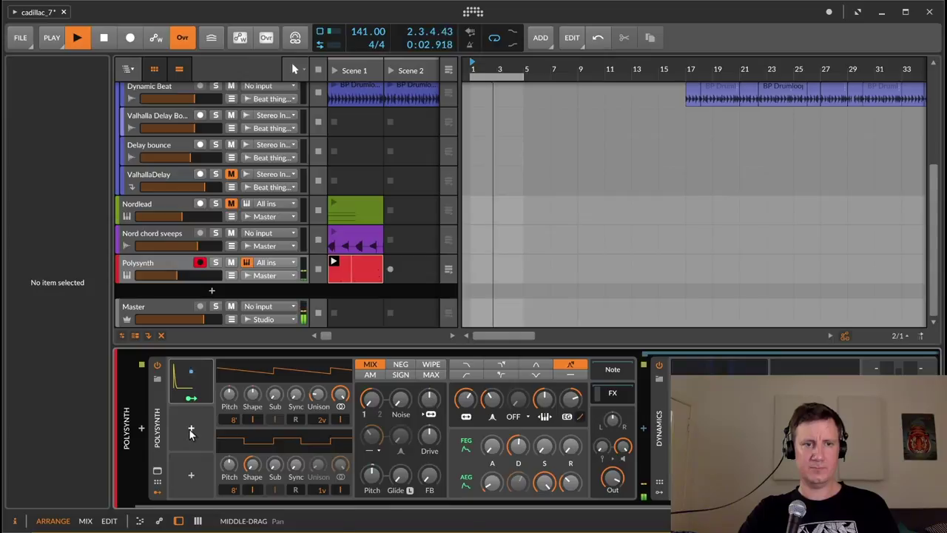
left_click(190, 428)
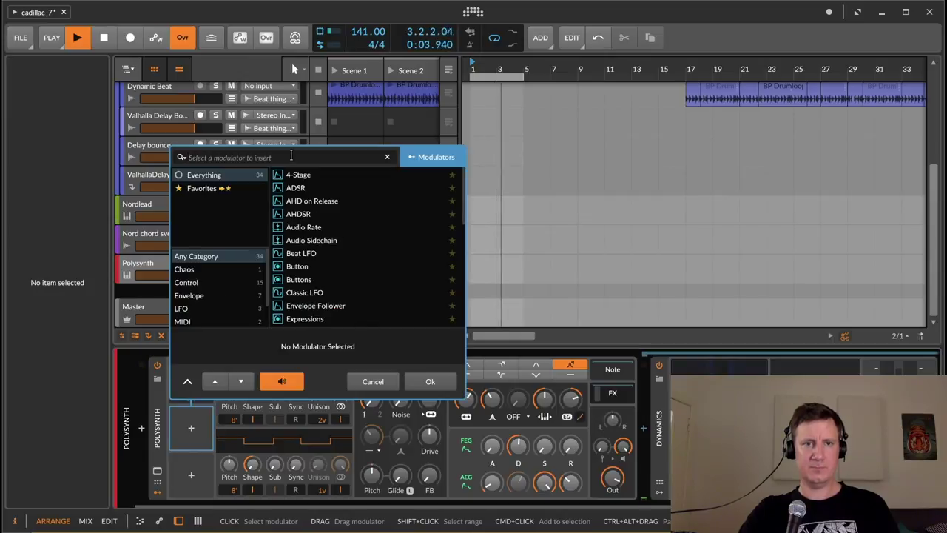
type("lfo")
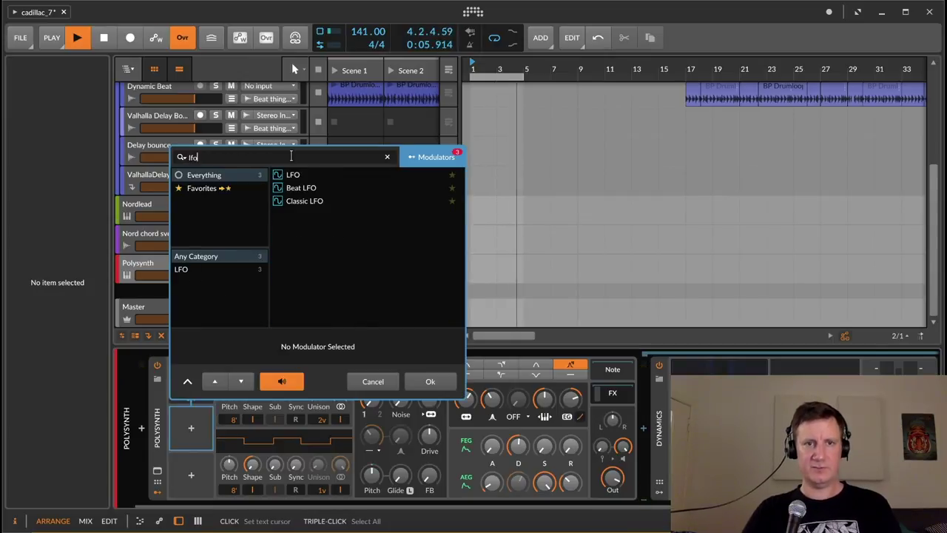
key("Down")
key("Return")
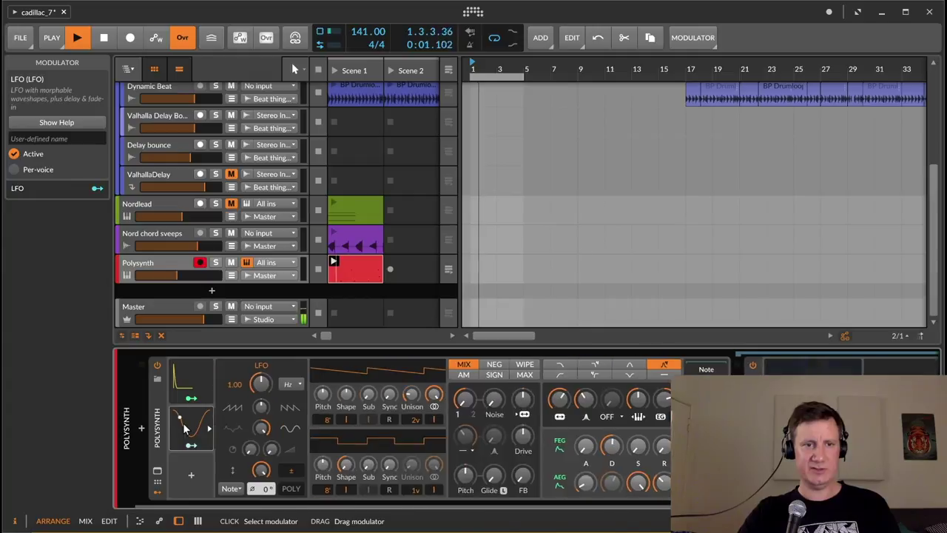
- Set the LFO to free-running mode and slow its rate to 0.22 Hz
left_click(232, 489)
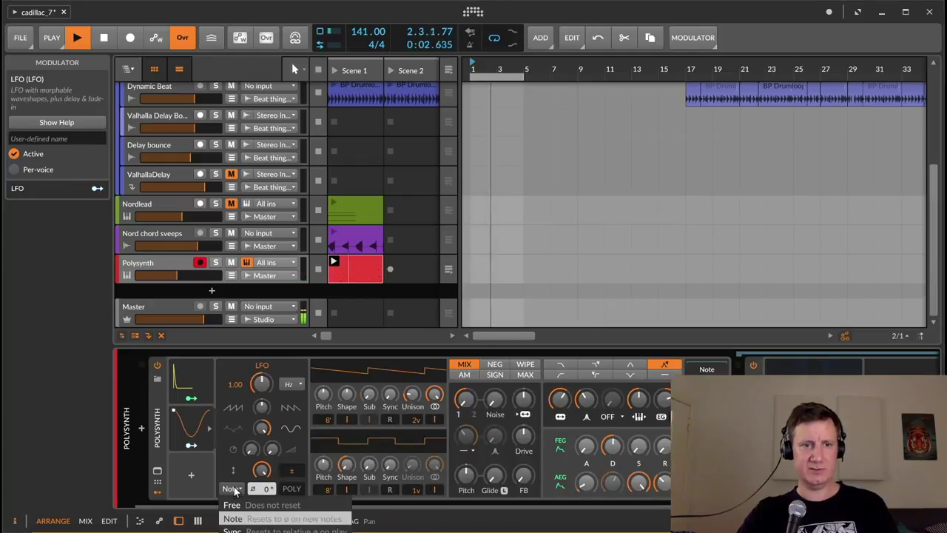
left_click(270, 509)
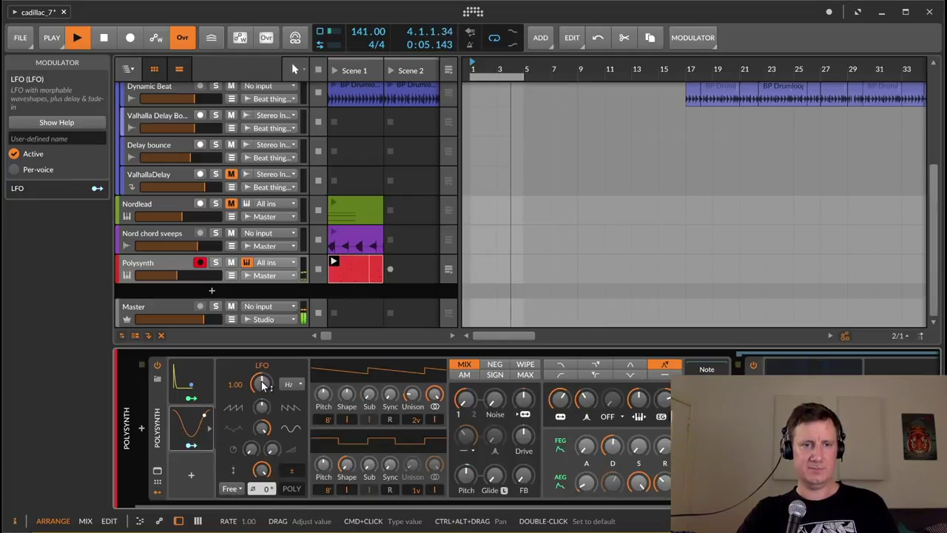
left_click_drag(262, 384, 262, 394)
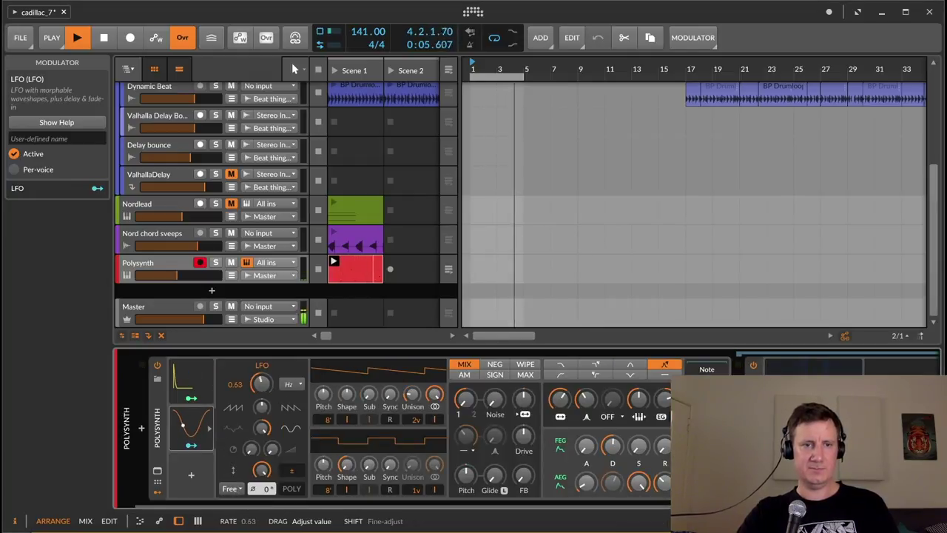
- Map the LFO to the filter frequency with an amount of 3.000 and to the amplitude envelope release with -0.030
left_click(191, 445)
left_click_drag(560, 400, 561, 393)
left_click_drag(664, 482, 663, 485)
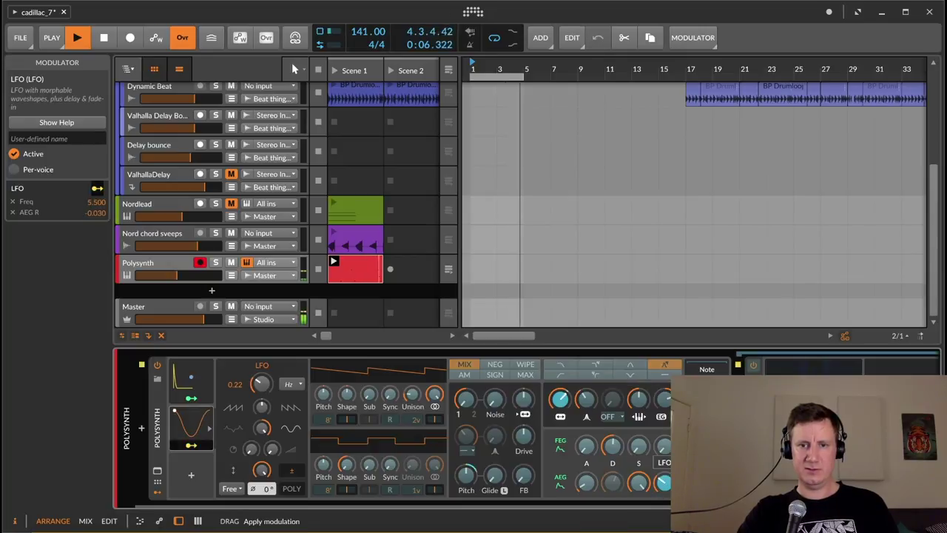
left_click_drag(561, 398, 560, 409)
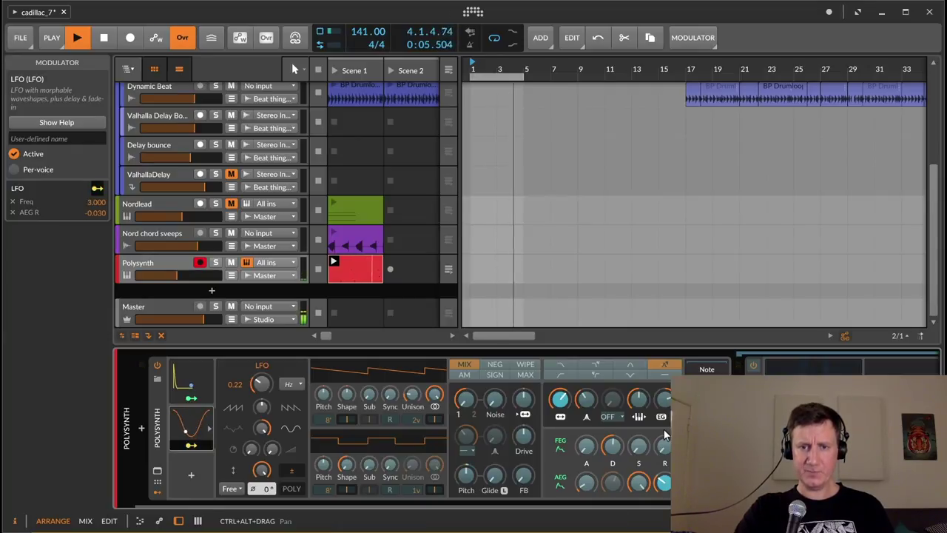
left_click_drag(613, 448, 613, 442)
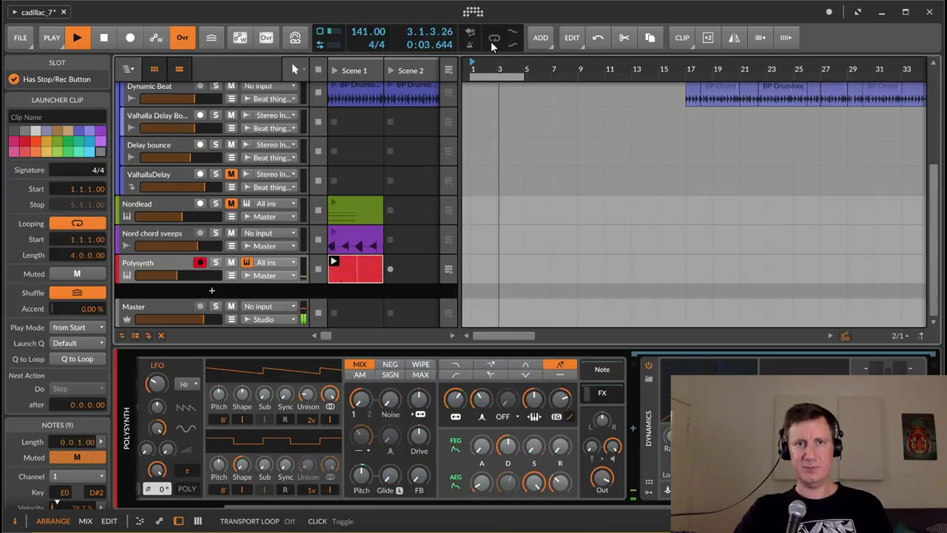
- Try a few colors for the Polysynth track and settle on light pink
left_click(156, 262)
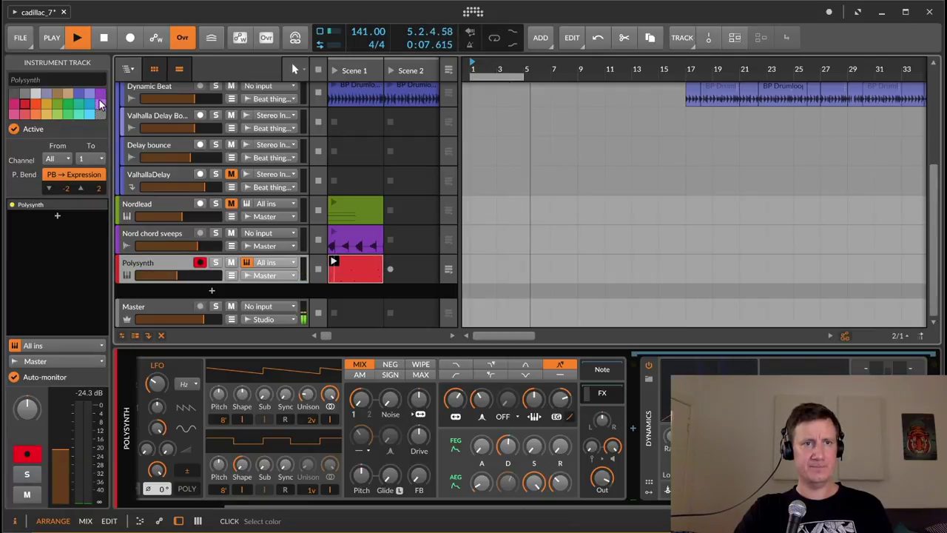
left_click(34, 104)
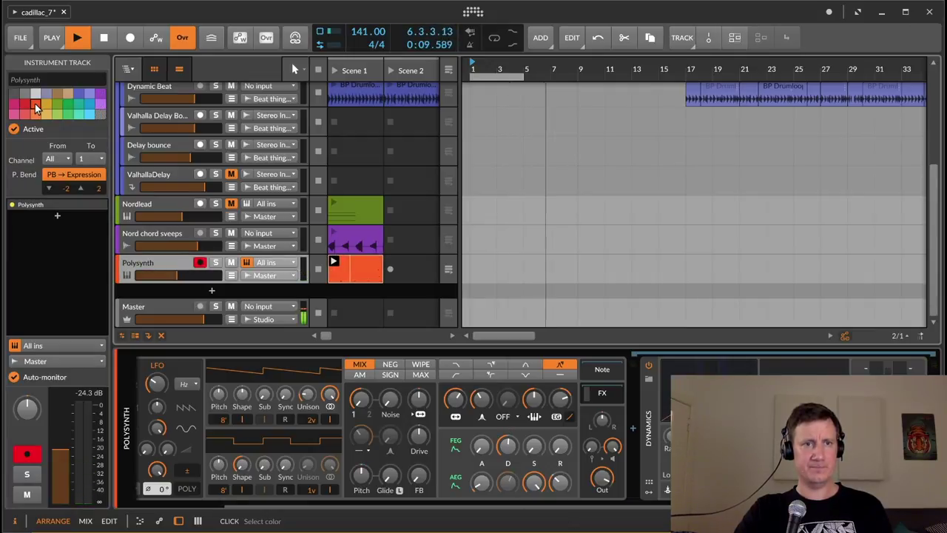
left_click(25, 116)
left_click(16, 115)
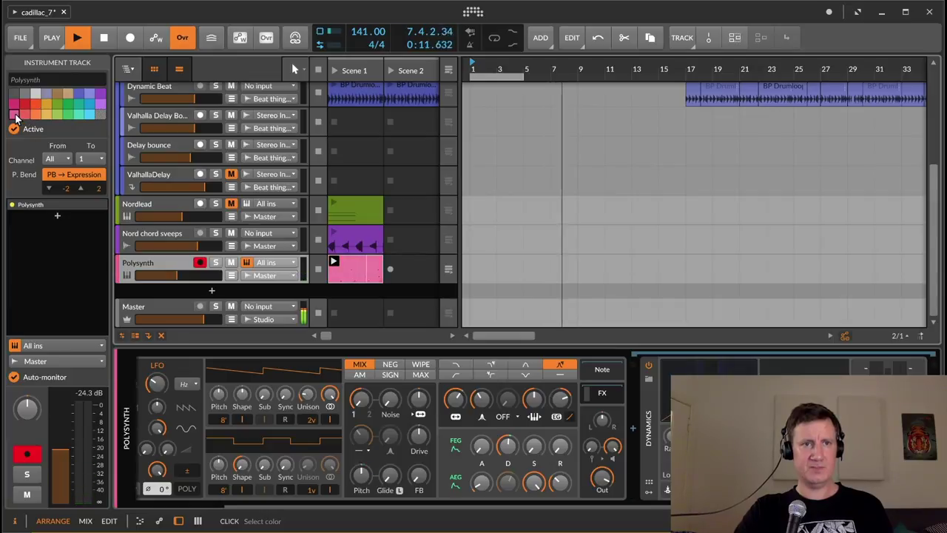
- Open the Polysynth clip's notes for editing and slightly lower the Beat thing group's volume
double_click(352, 267)
left_click_drag(509, 328, 418, 339)
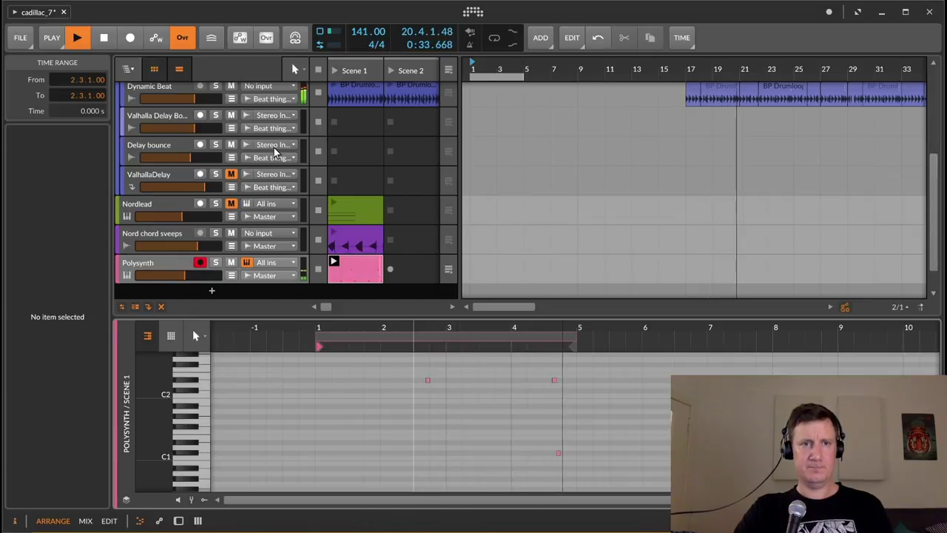
scroll(271, 148, "up", 1)
key("space")
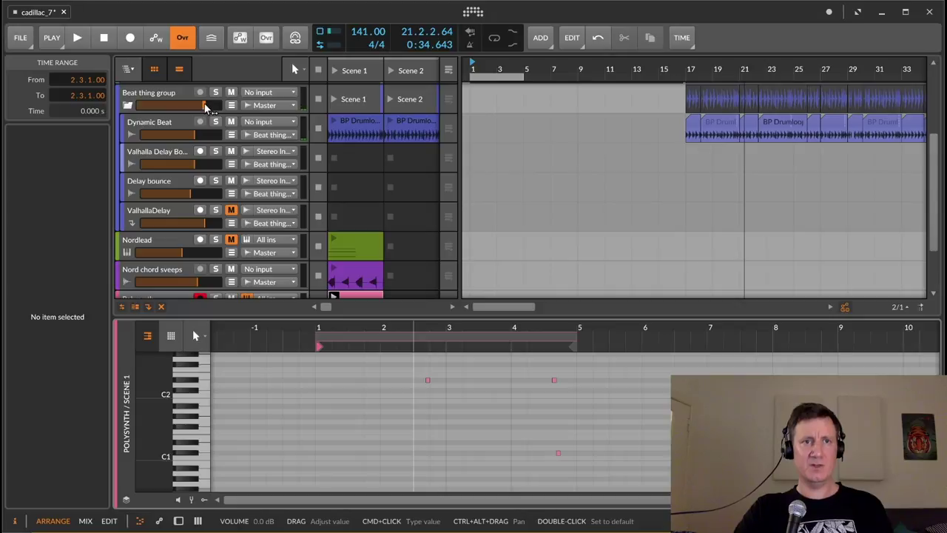
left_click_drag(205, 107, 197, 105)
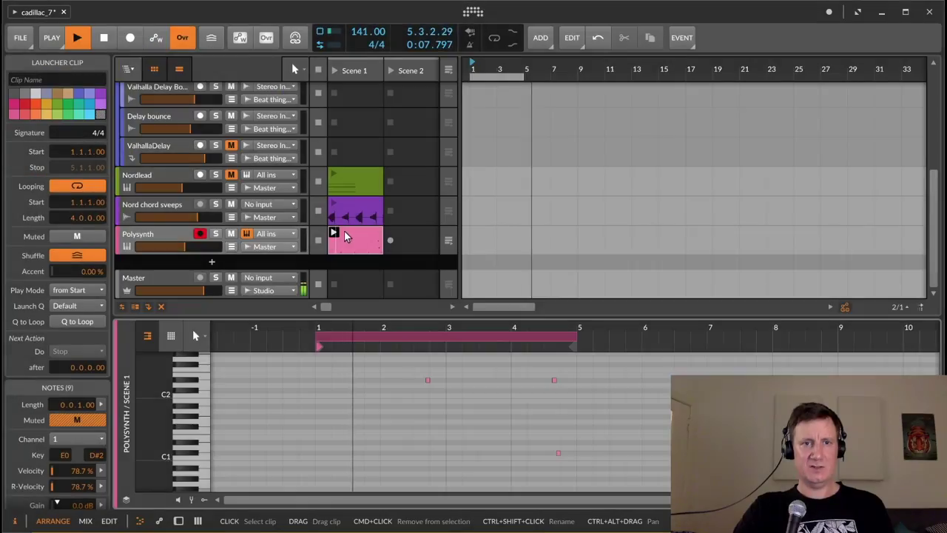
- Double the content of the Polysynth launcher clip so its note pattern spans eight bars
left_click(344, 230)
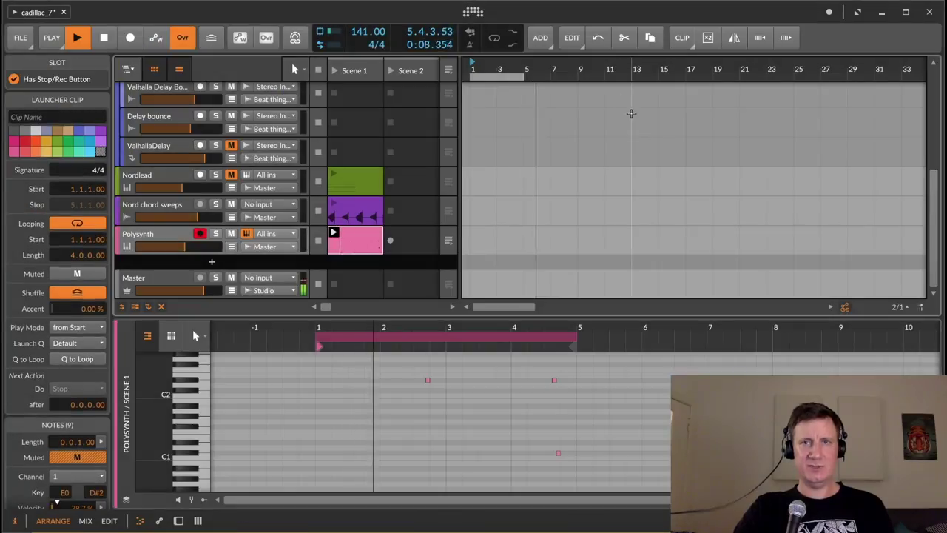
left_click(708, 38)
left_click_drag(578, 326, 495, 327)
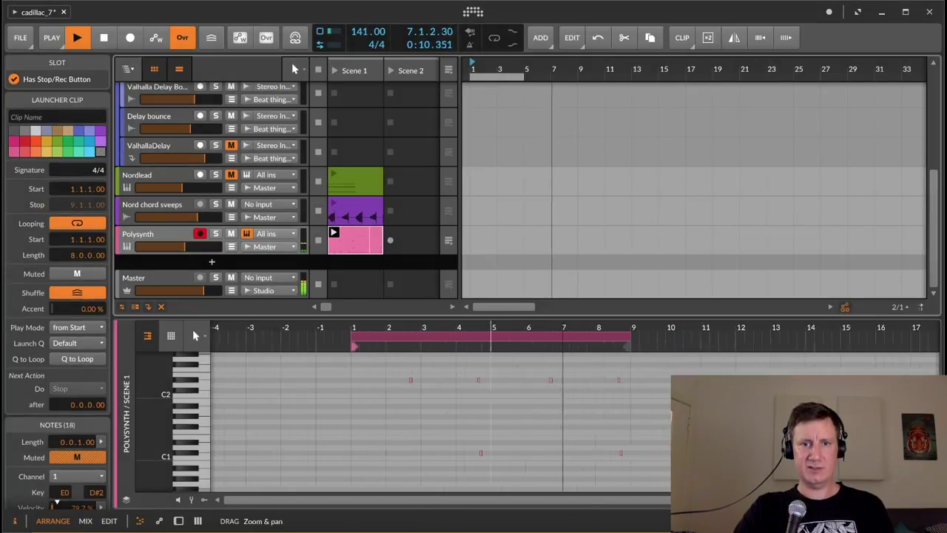
- Delete the D#2 note in bar 2 of the doubled Polysynth clip
left_click_drag(387, 372, 427, 390)
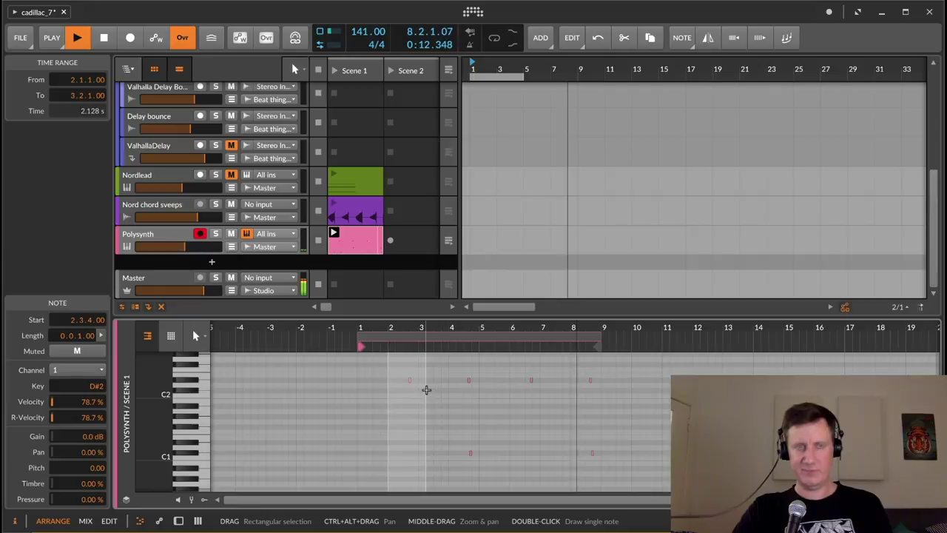
key("Delete")
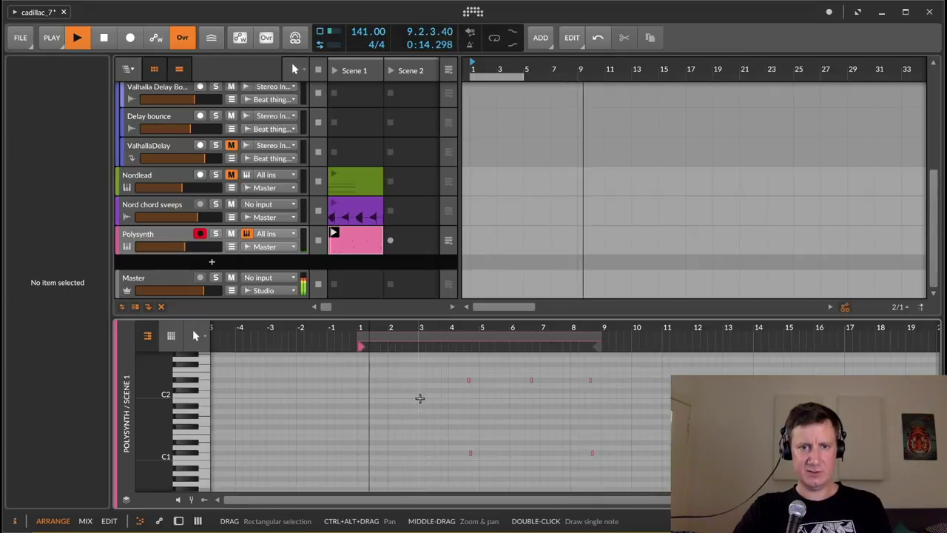
scroll(454, 384, "down", 3)
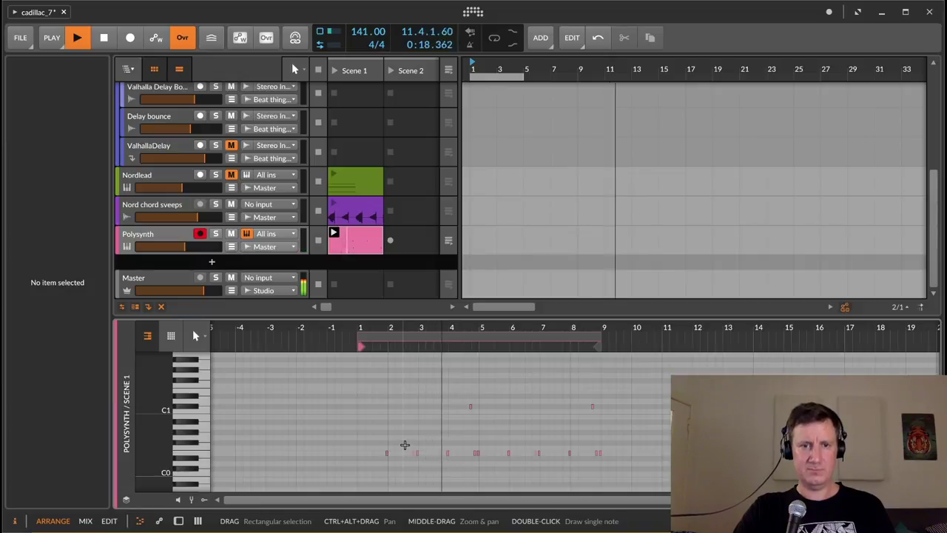
scroll(510, 391, "up", 2)
scroll(506, 390, "up", 1)
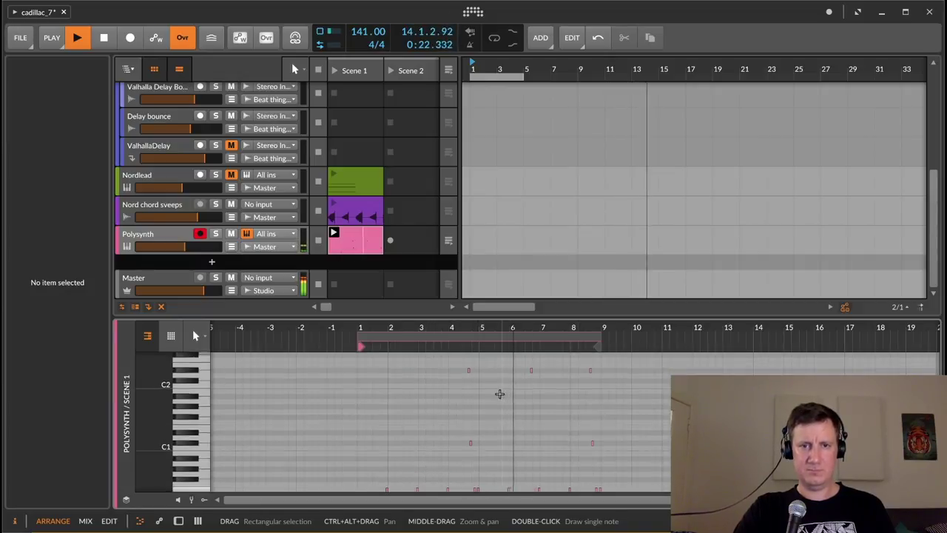
scroll(500, 393, "down", 1)
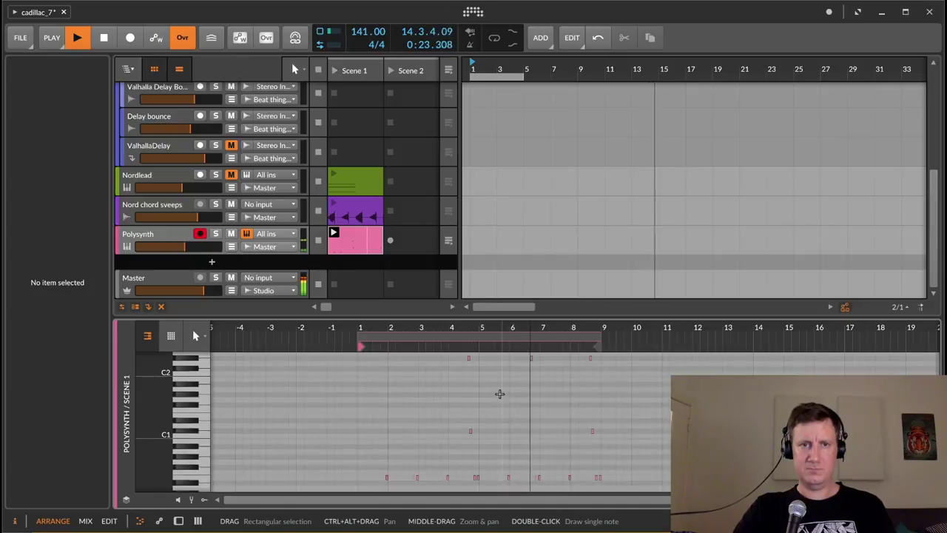
- Name the Polysynth launcher clip "Short squelch"
left_click(357, 239)
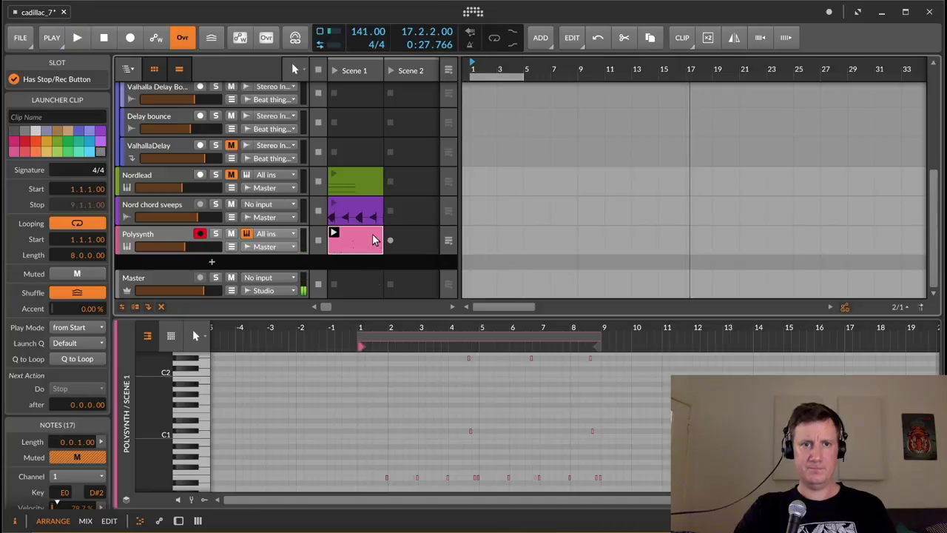
left_click(47, 116)
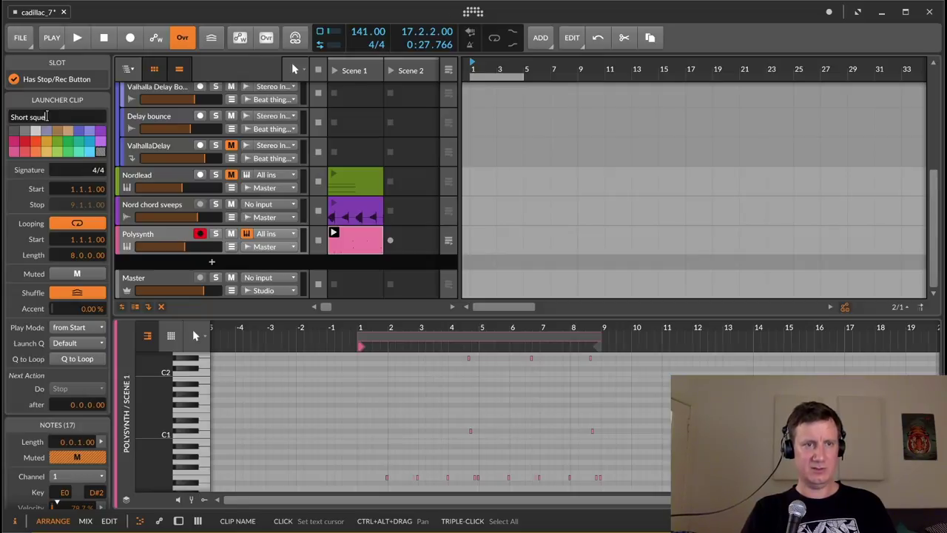
key("Return")
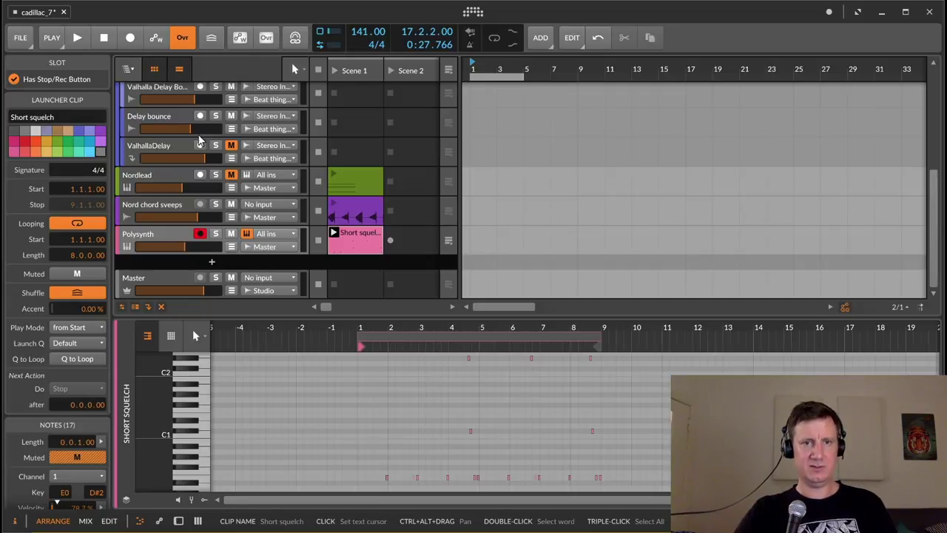
- Place a copy of the Short squelch launcher clip on the Polysynth track in the arranger at bar 1
double_click(376, 239)
left_click_drag(365, 240, 481, 237)
left_click(449, 240)
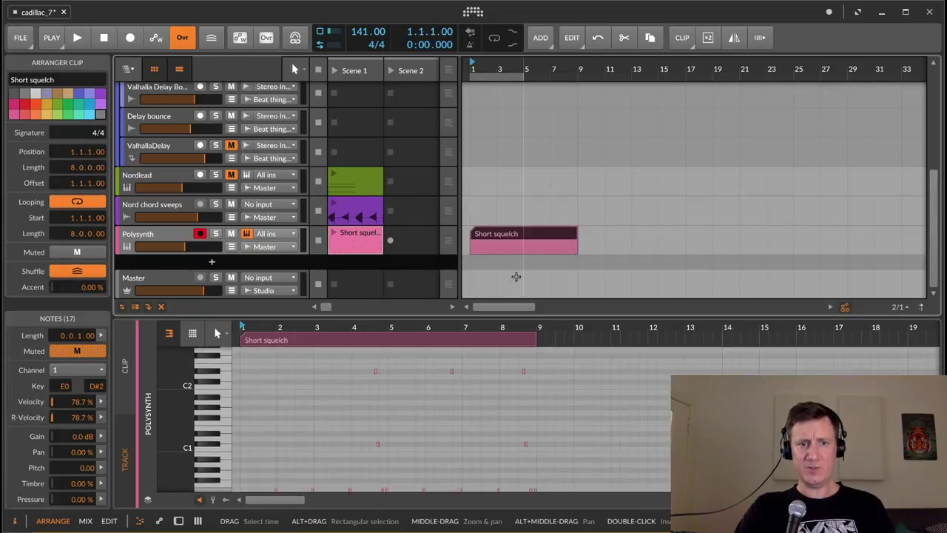
- Delete the two muted E0 notes just before bars 3 and 7 of the arranger clip
scroll(379, 384, "down", 1)
scroll(379, 384, "down", 2)
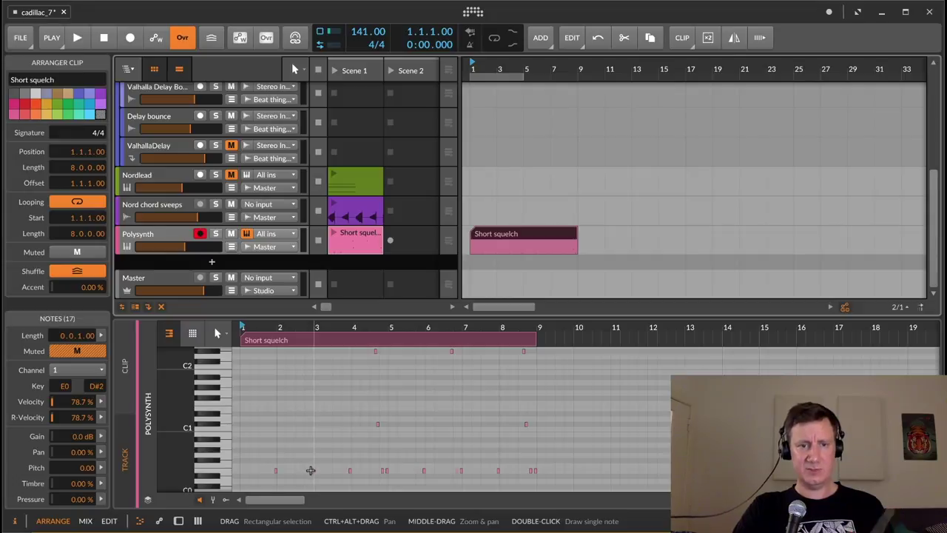
left_click(310, 472)
key("Delete")
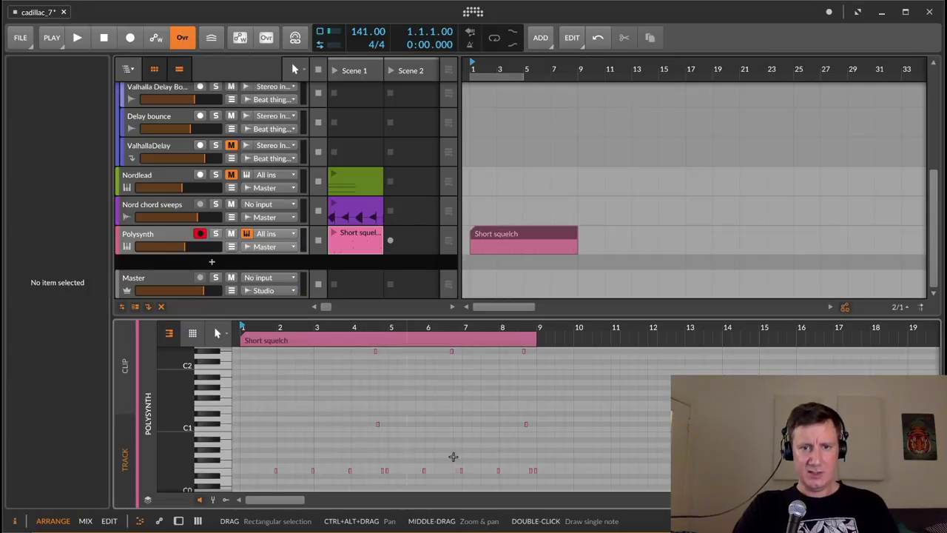
left_click(457, 470)
key("Delete")
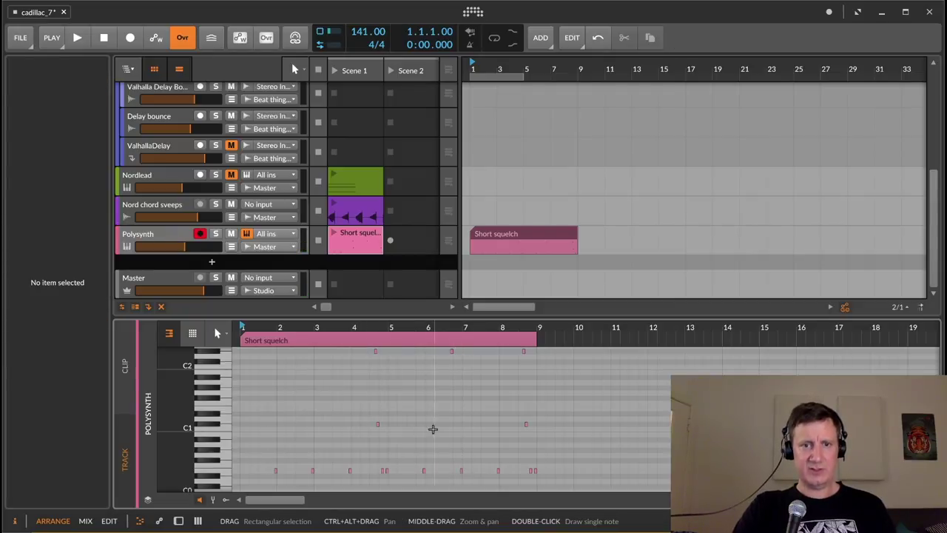
- Collapse the Beat thing group and loop the Short squelch arranger clip out to 16 bars, ending at bar 17
left_click(508, 235)
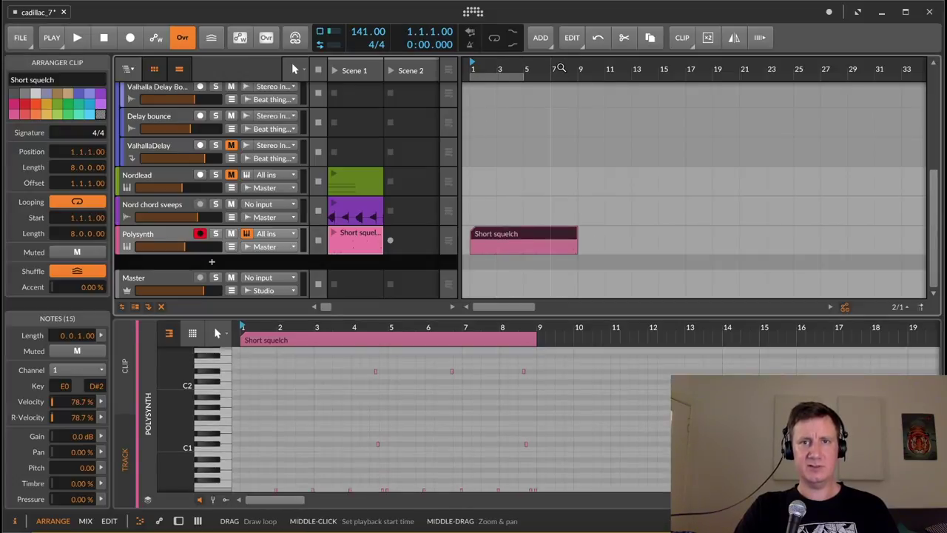
scroll(584, 122, "up", 5)
scroll(583, 123, "down", 2)
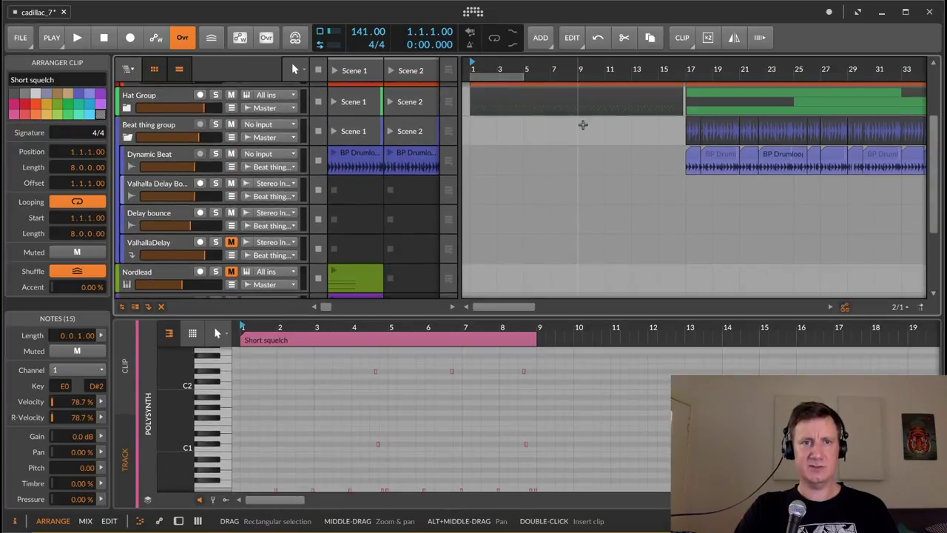
scroll(192, 237, "down", 2)
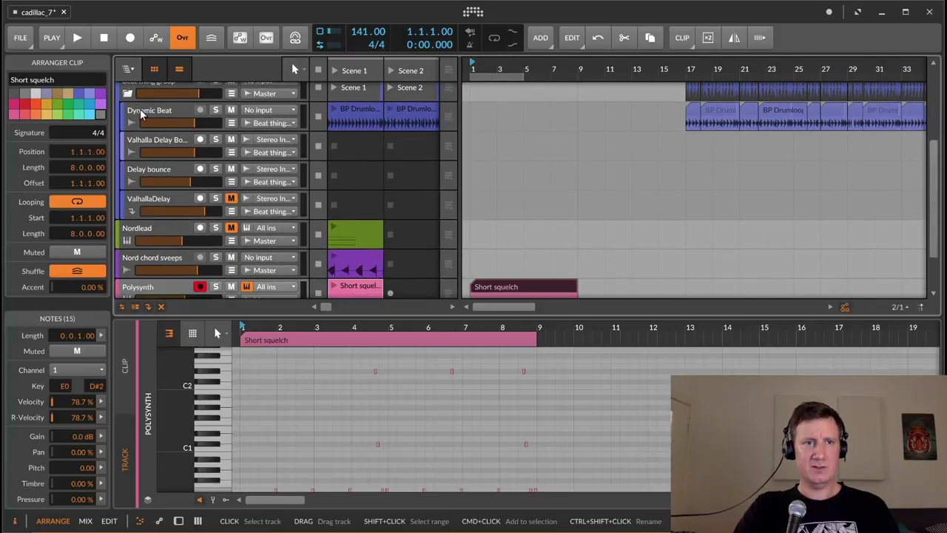
left_click(127, 94)
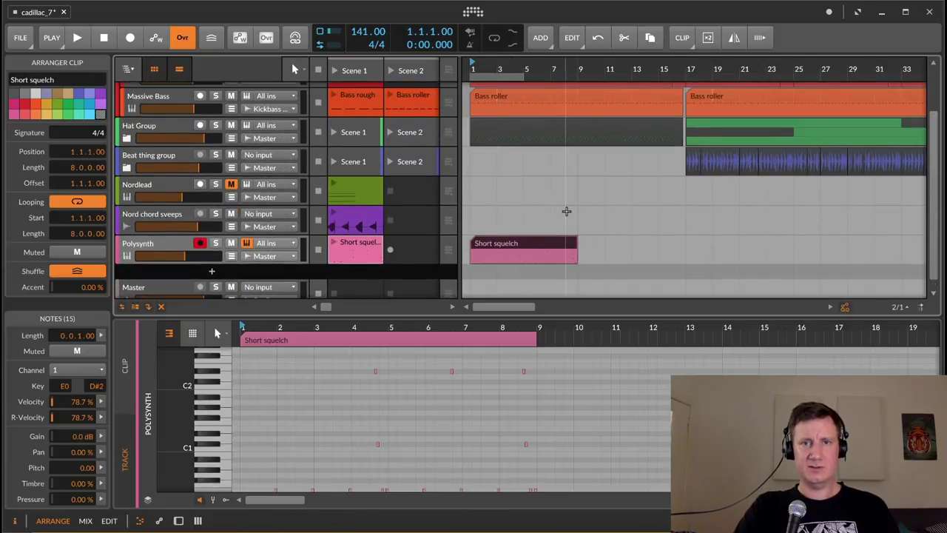
left_click_drag(572, 242, 683, 242)
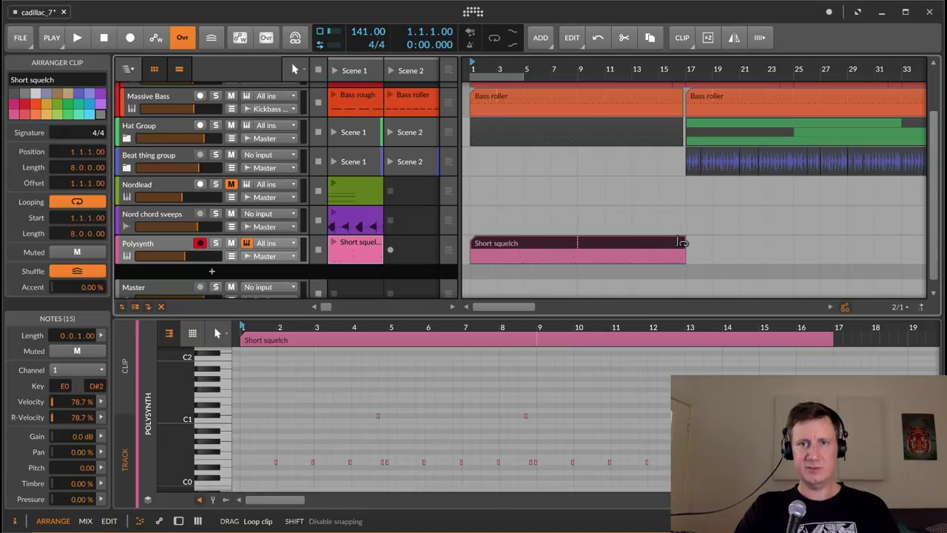
- Set the arranger loop region to 16 bars from bar 1 and play it with looping enabled
left_click(518, 74)
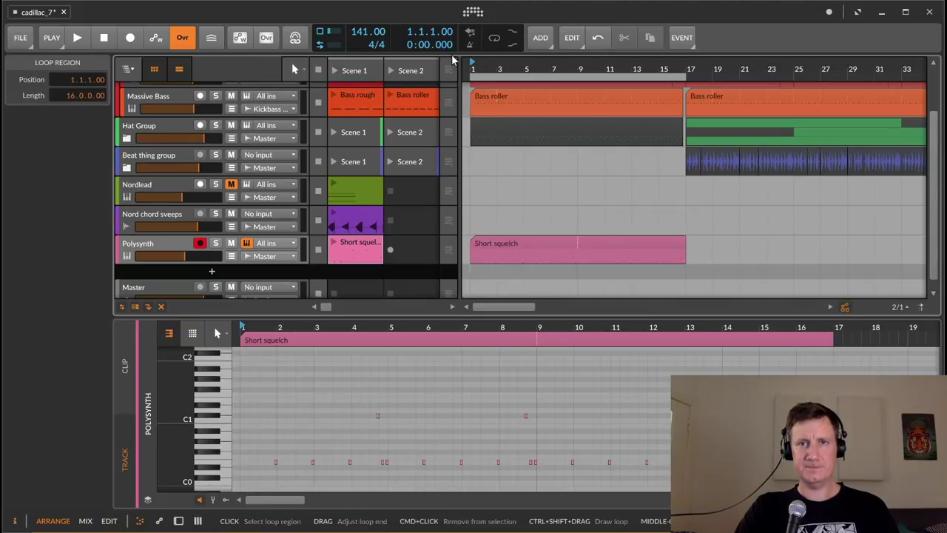
key("space")
left_click(496, 37)
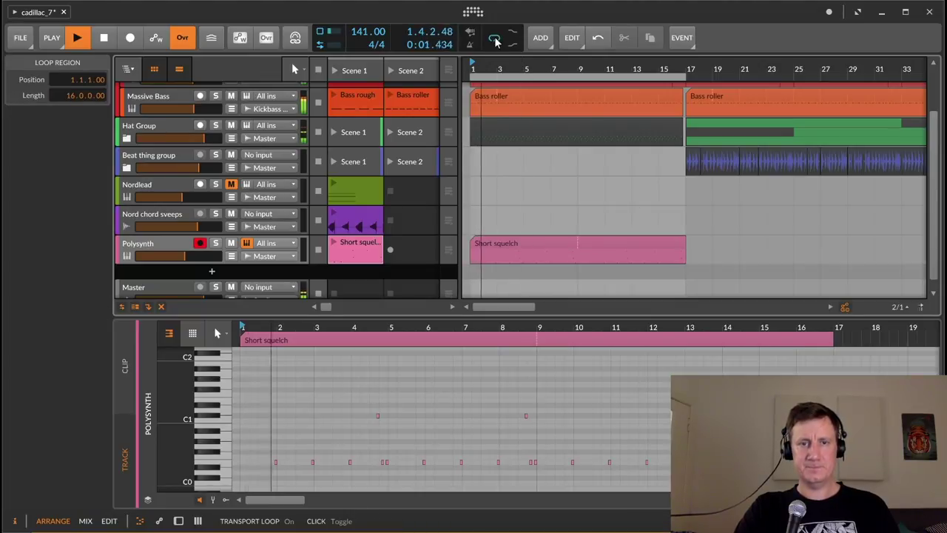
- Show the Polysynth device and clear its LFO's modulation of the filter envelope decay
left_click(160, 246)
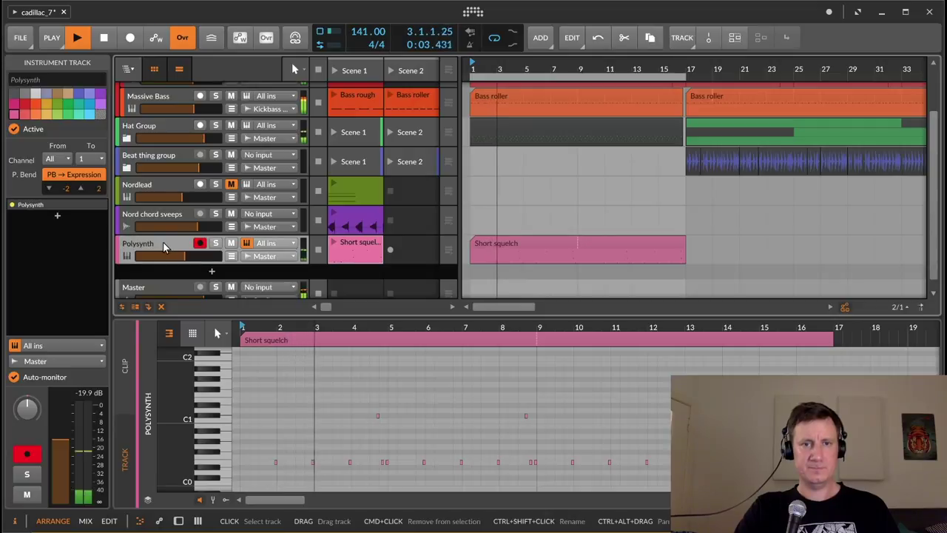
key("d")
left_click(164, 262)
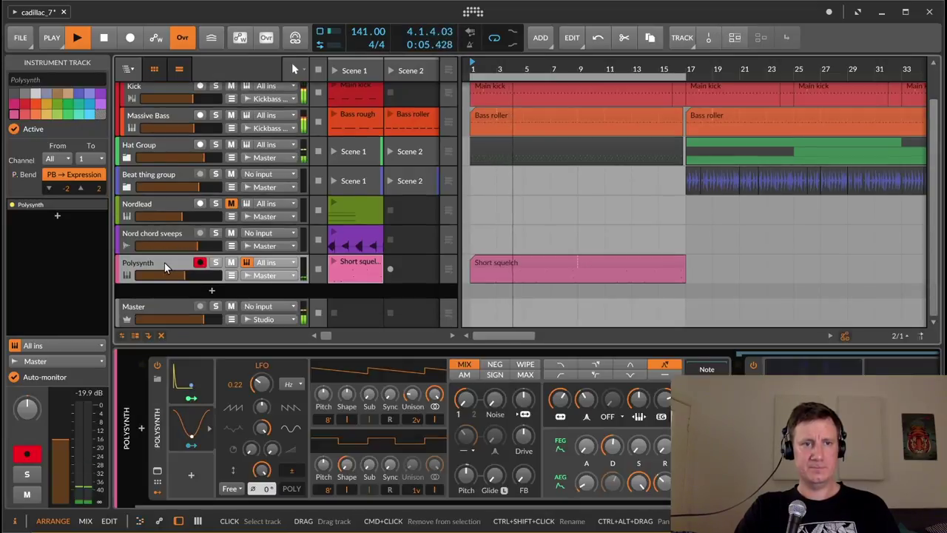
left_click(201, 448)
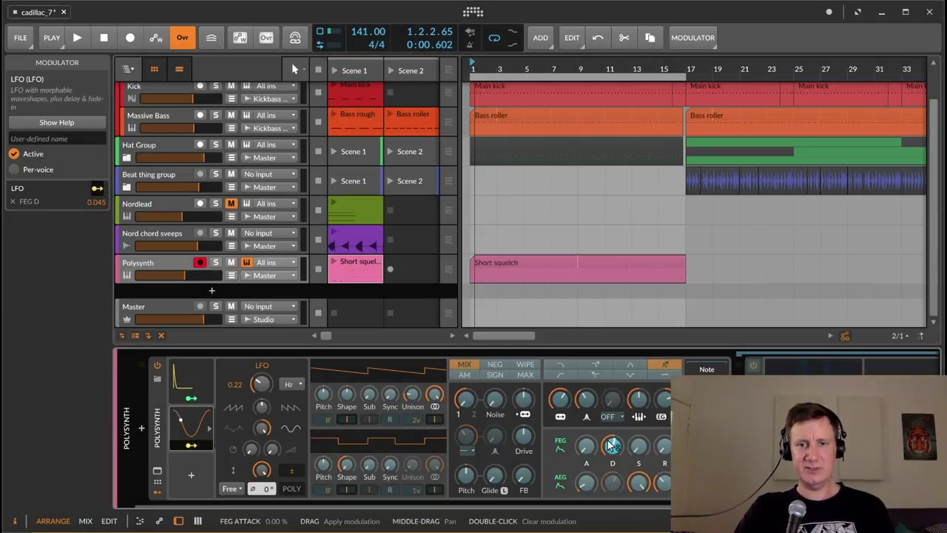
left_click(192, 446)
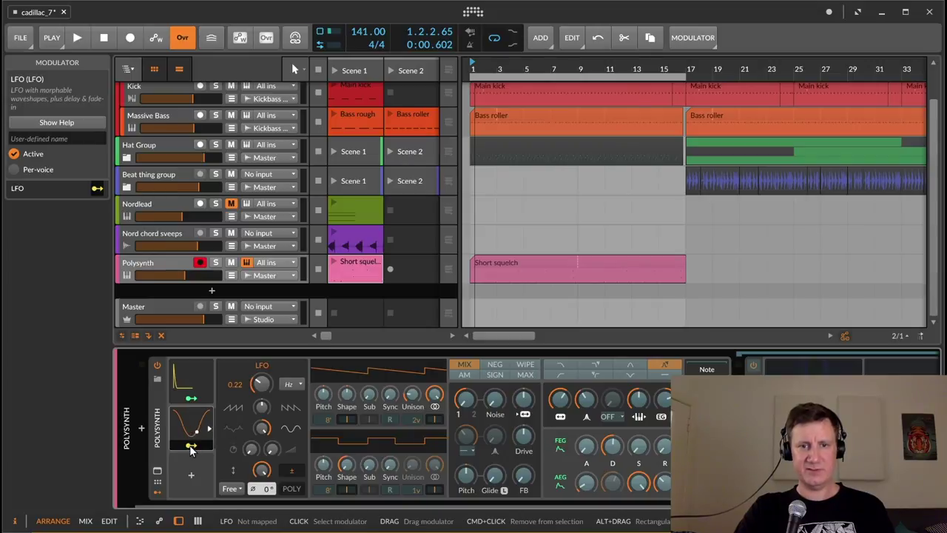
key("space")
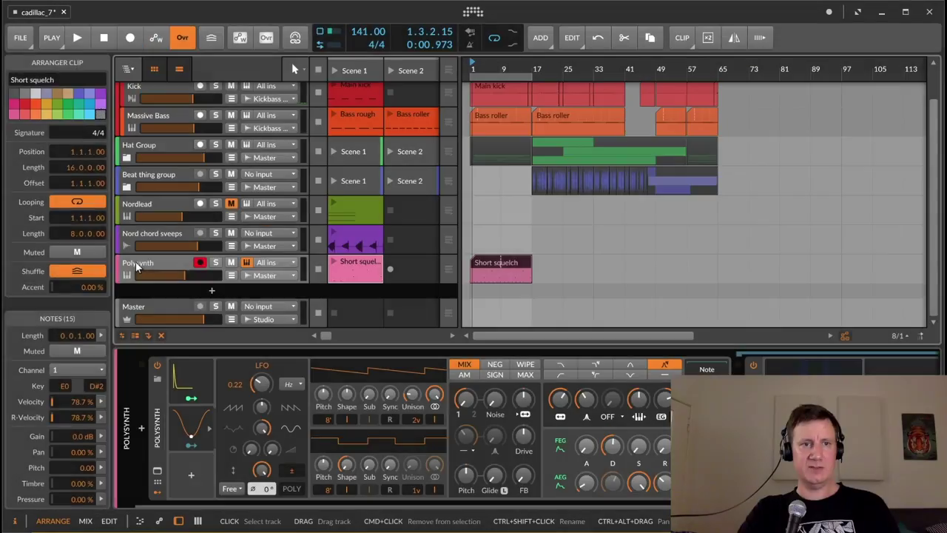
- Duplicate the 16-bar Short squelch arranger clip three times up to bar 65 and play the arrangement from bar 17
left_click(156, 264)
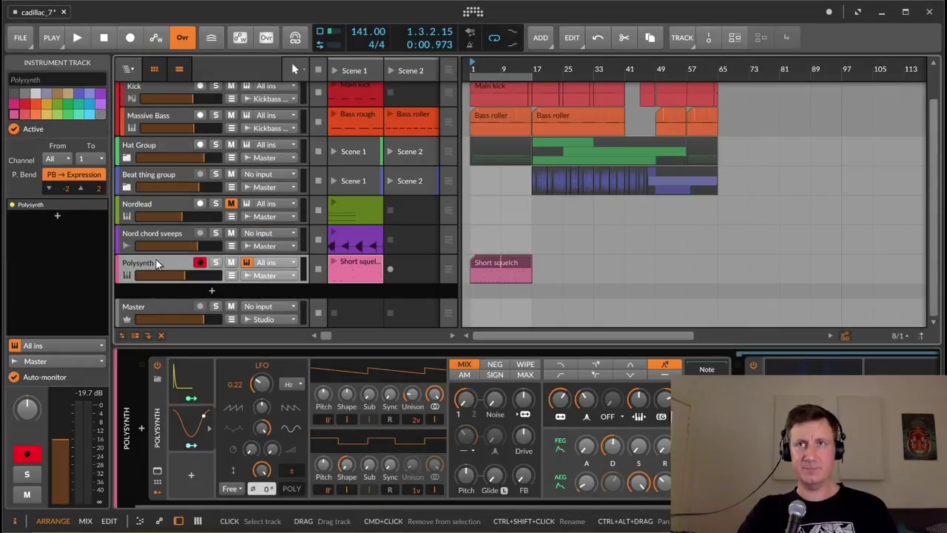
left_click(514, 261)
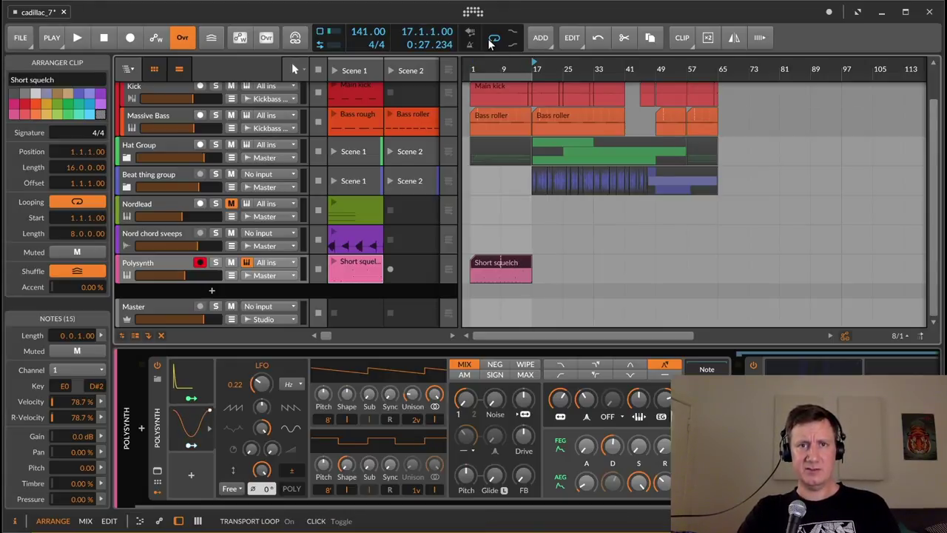
key("Home")
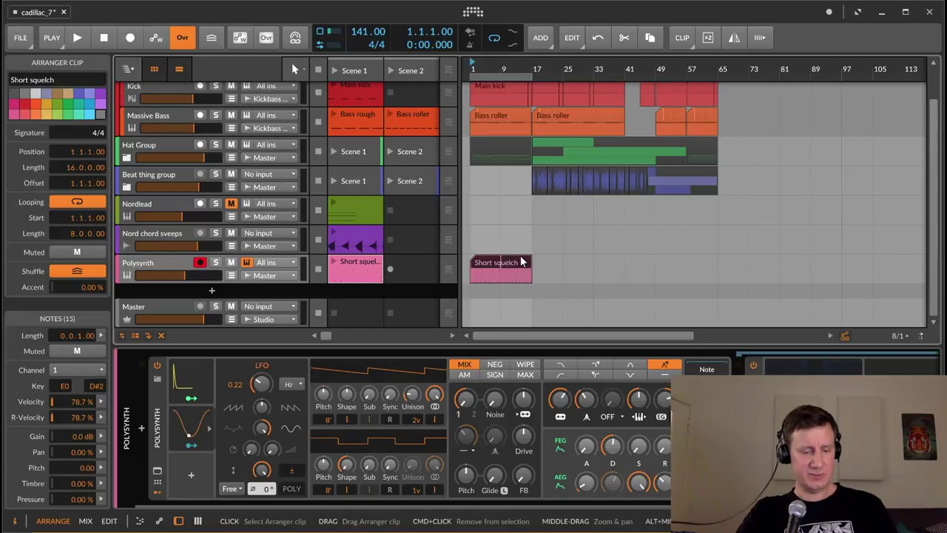
key("super+d")
key("super+d")
key("super+d")
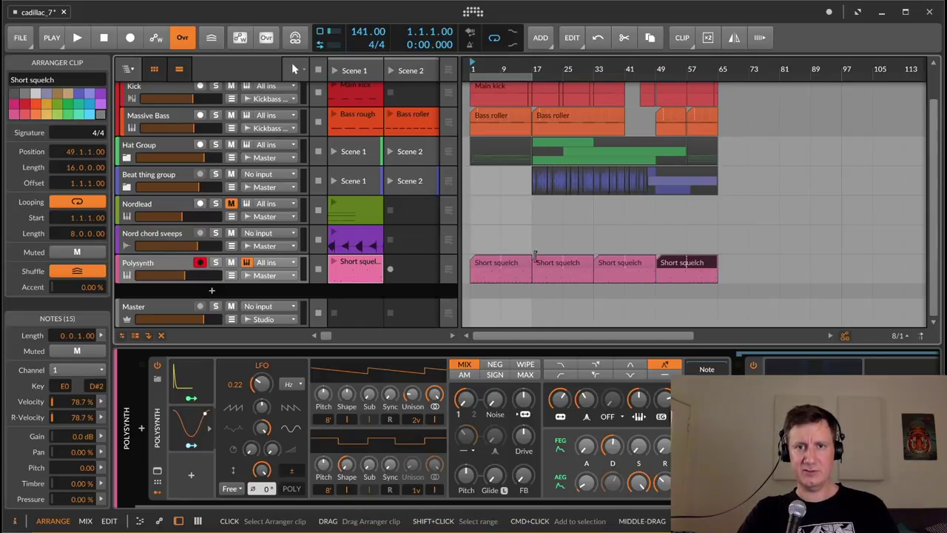
left_click(536, 230)
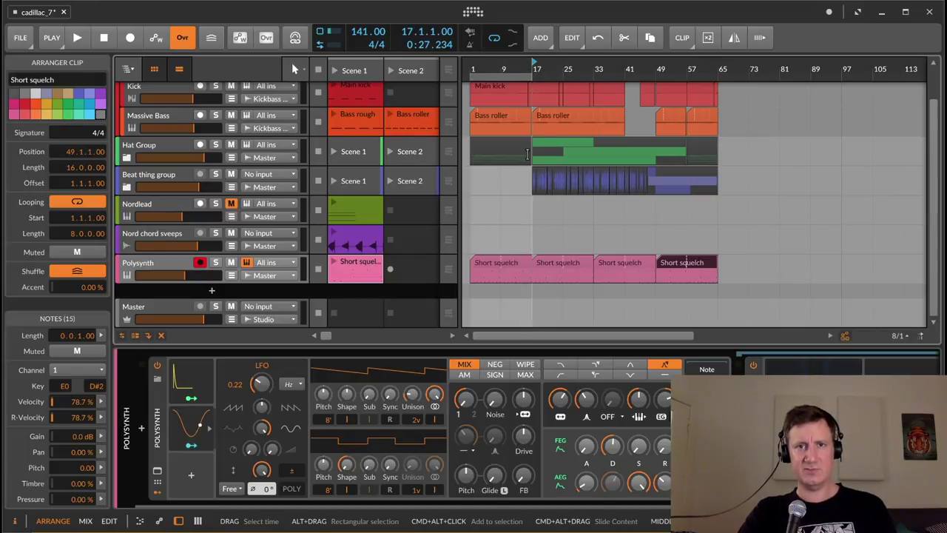
key("space")
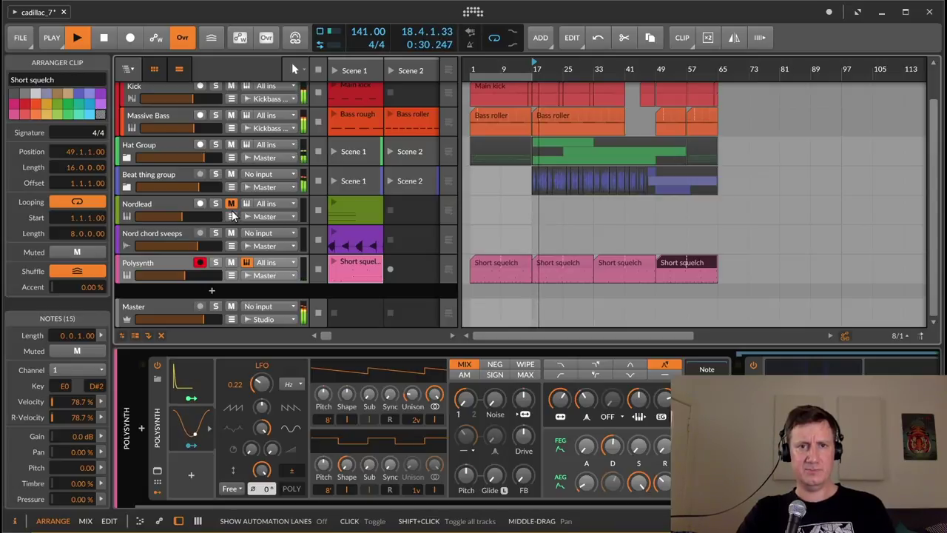
- Set the Polysynth track's volume to -4.6 dB and delete its Short squelch arranger clips at bars 17 and 33
left_click_drag(187, 280, 200, 283)
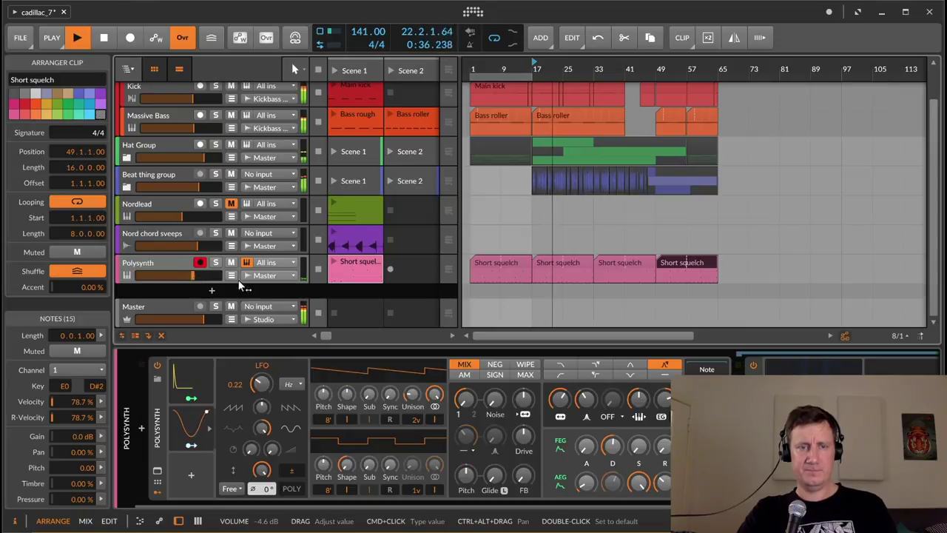
key("space")
left_click(547, 261)
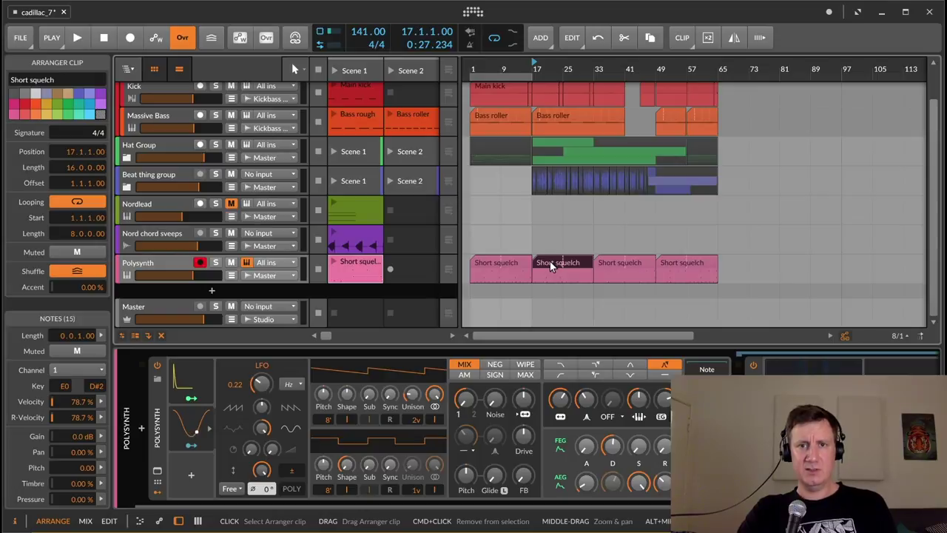
key("Delete")
left_click(615, 262)
key("Delete")
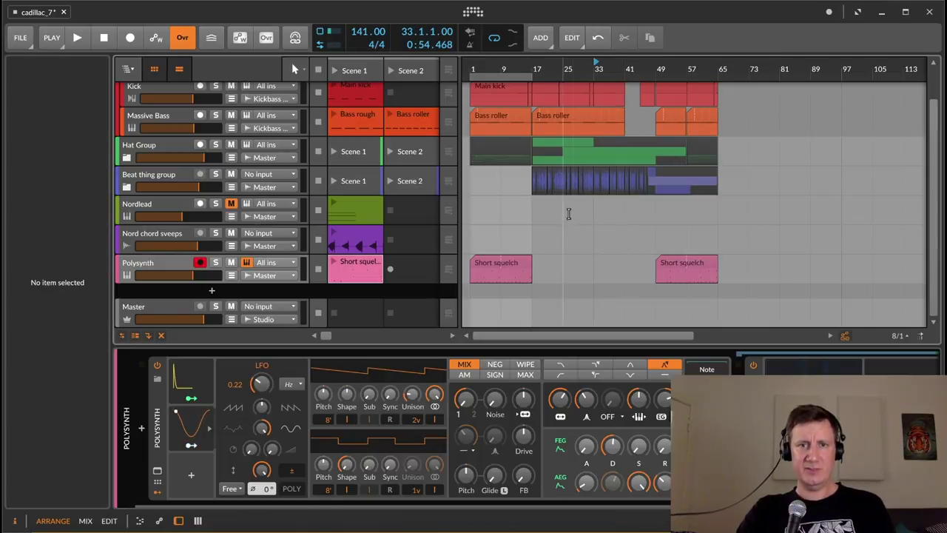
- Play the arrangement from bar 13 and from bar 45 to review the transitions around the Short squelch clips
left_click(517, 259)
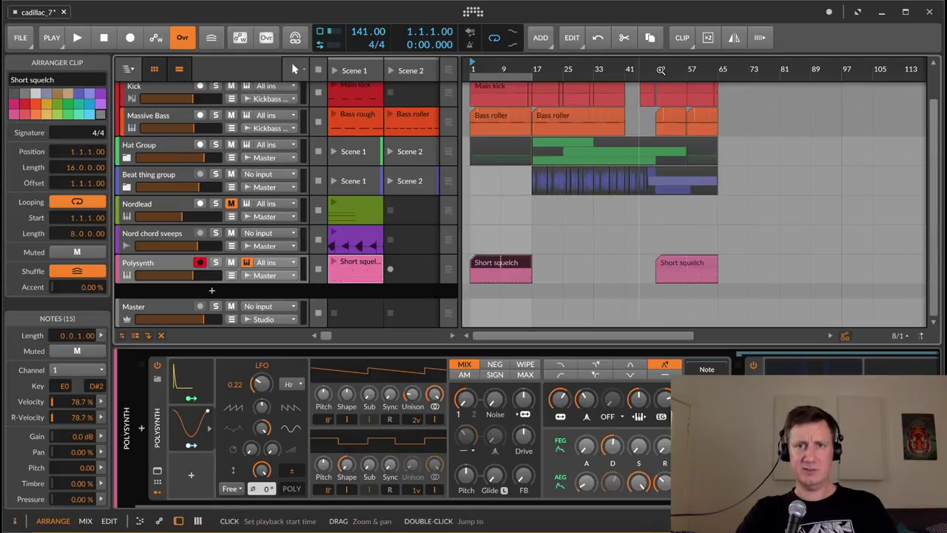
left_click_drag(666, 64, 730, 68)
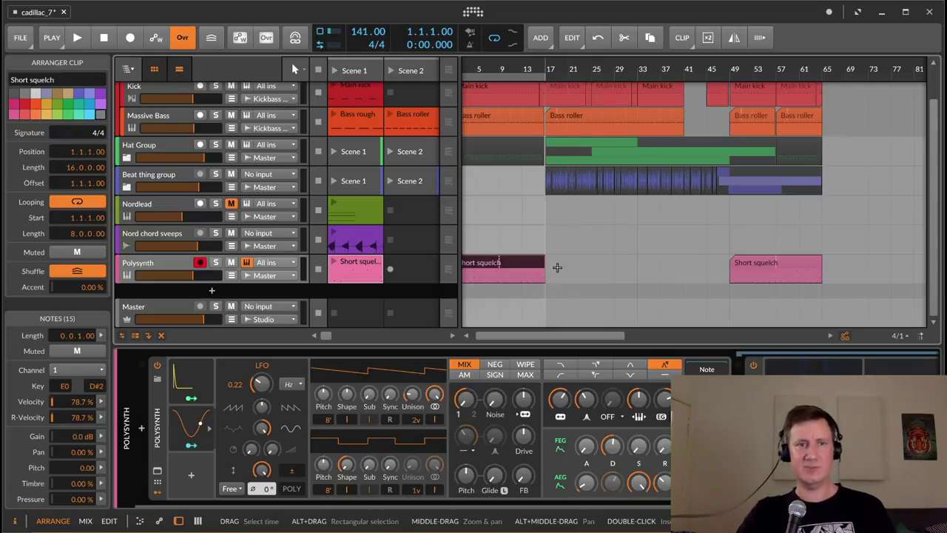
left_click(527, 68)
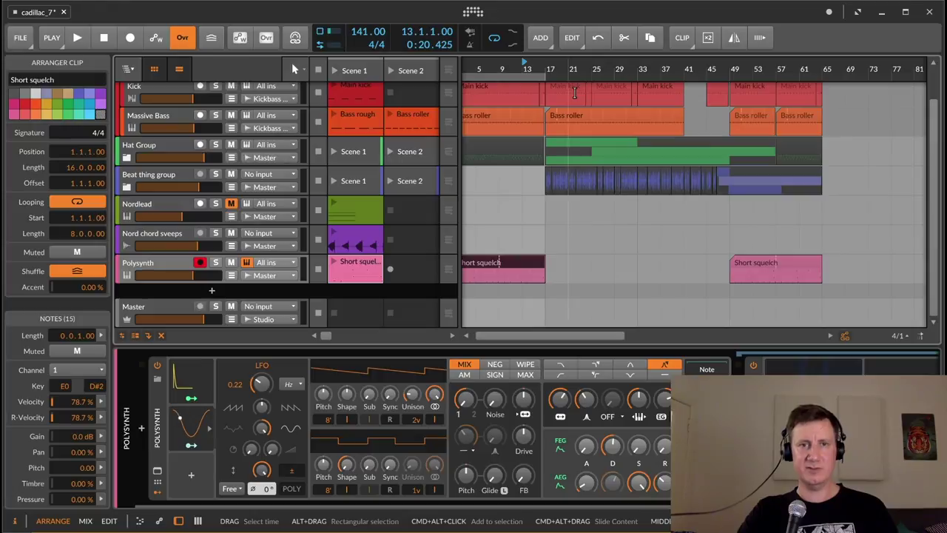
key("space")
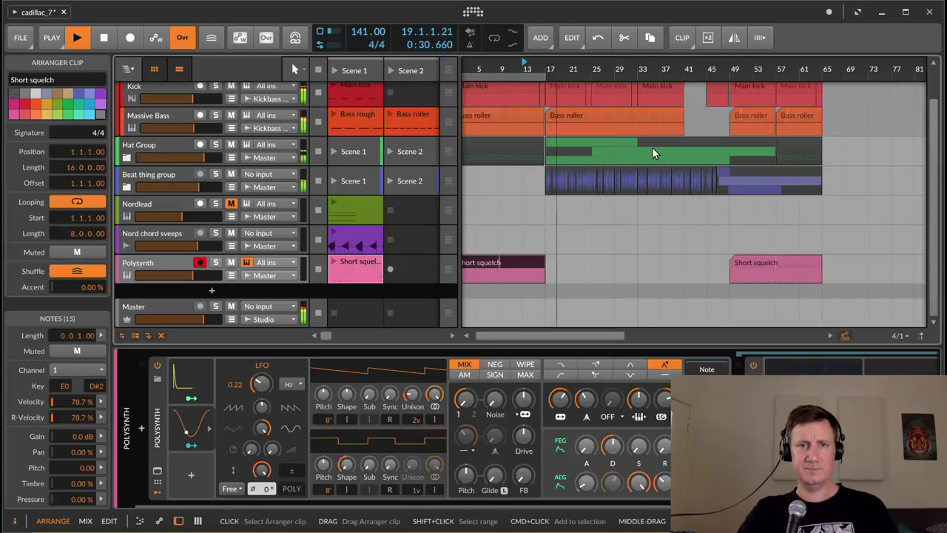
key("space")
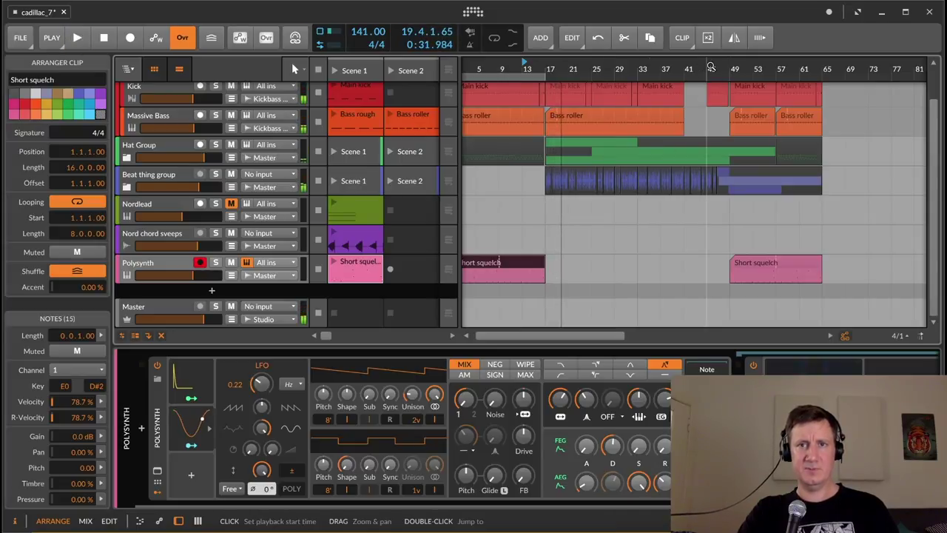
key("space")
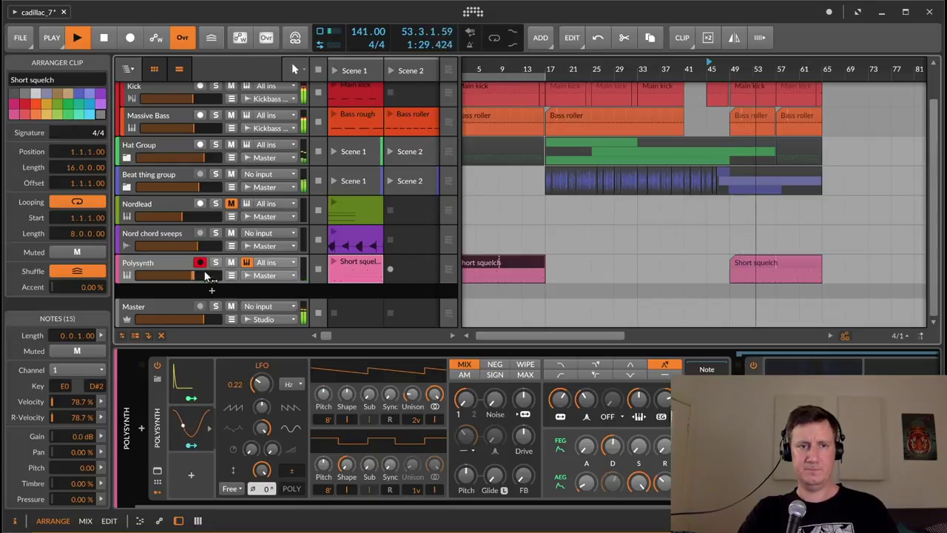
left_click(160, 263)
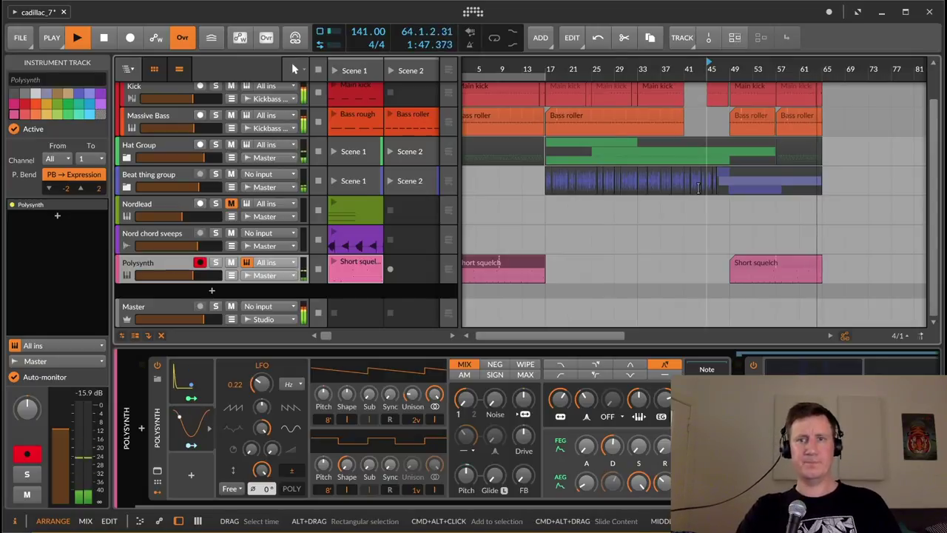
key("space")
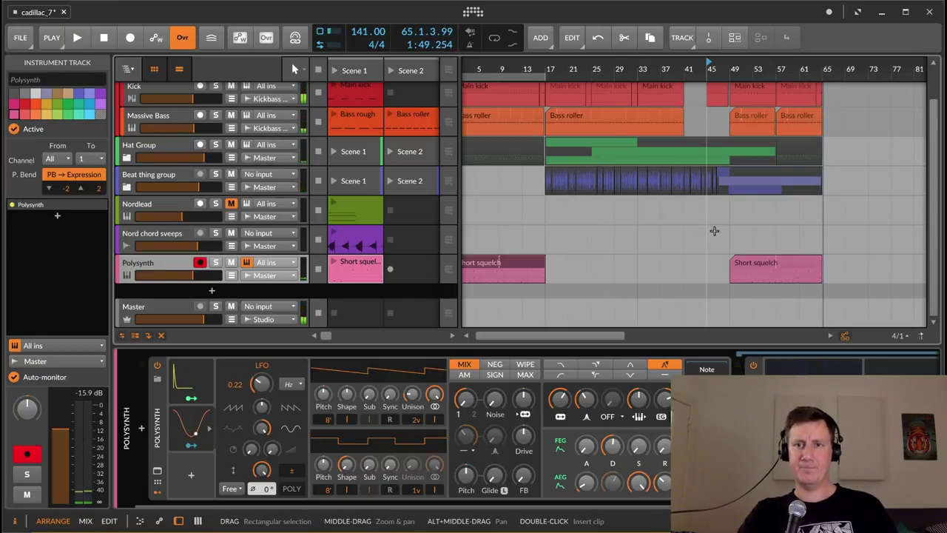
left_click(730, 259)
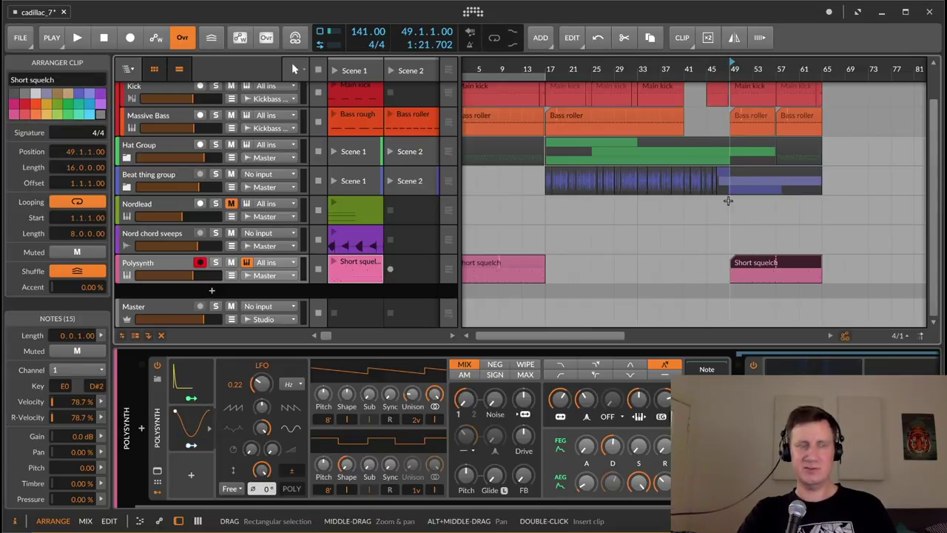
left_click(726, 233)
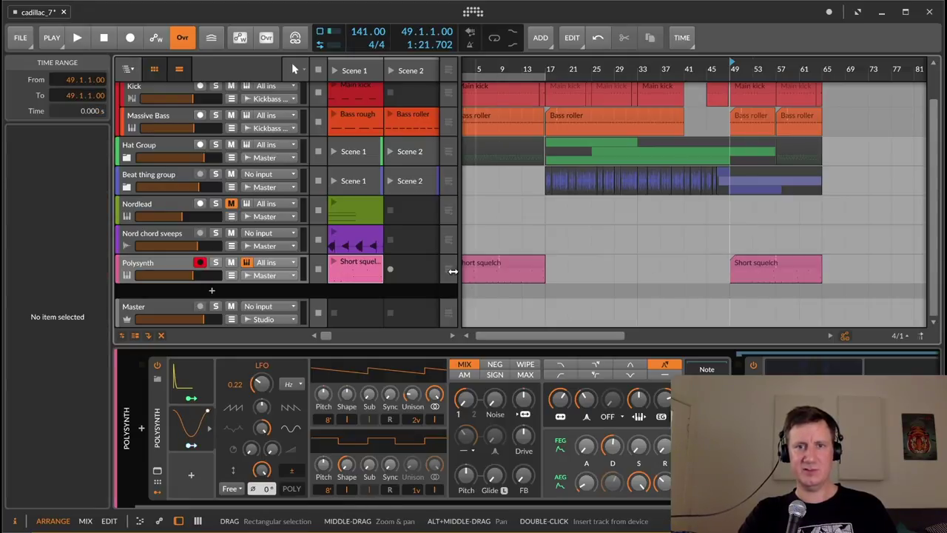
left_click(167, 261)
left_click(736, 262)
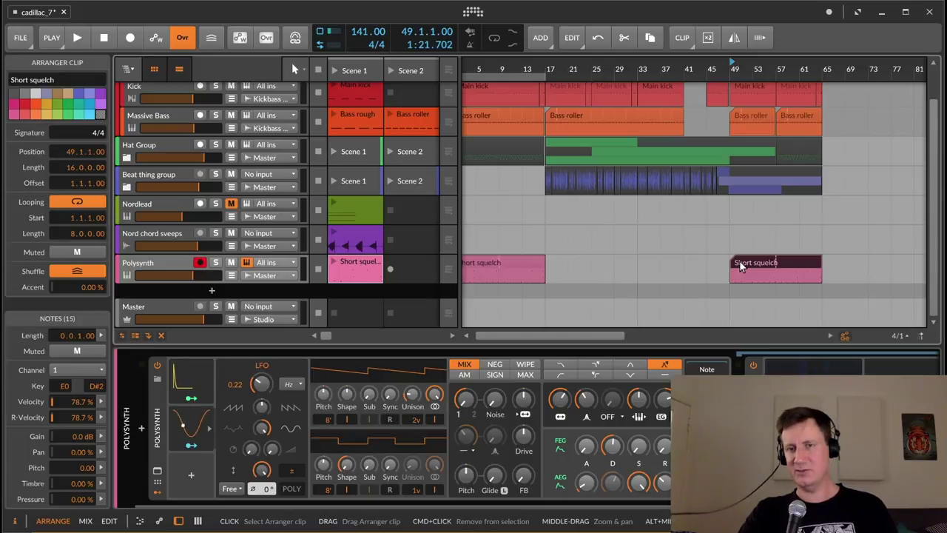
left_click(731, 243)
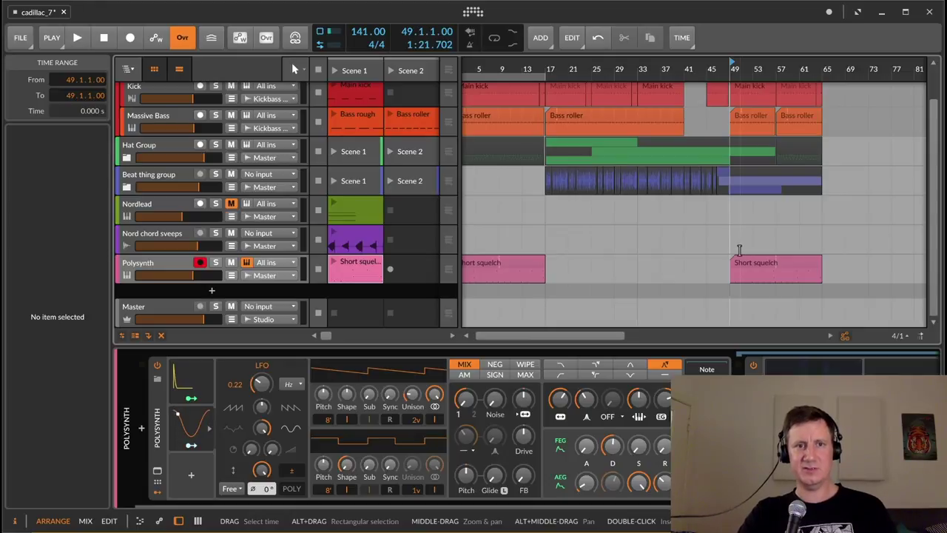
- Adjust the Polysynth's filter frequency and filter envelope amount during playback
left_click(171, 263)
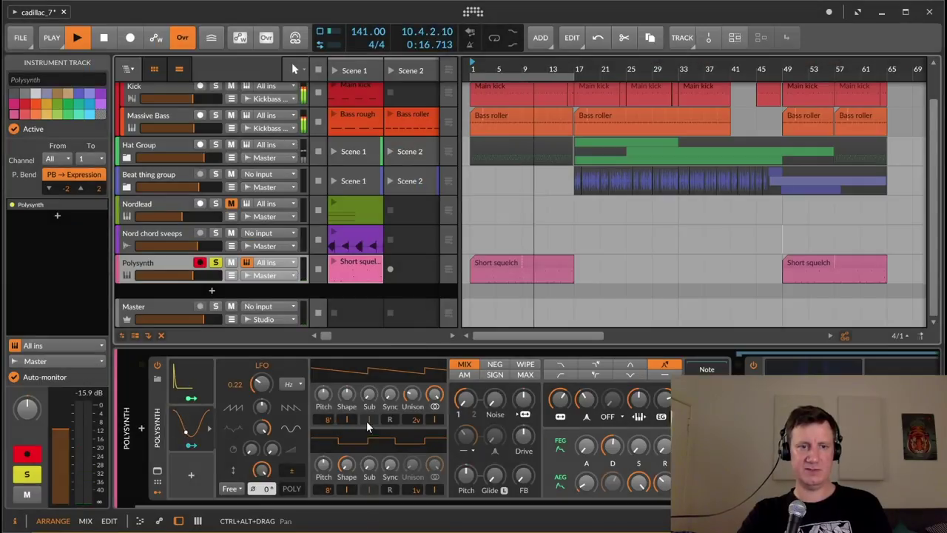
left_click_drag(561, 401, 560, 399)
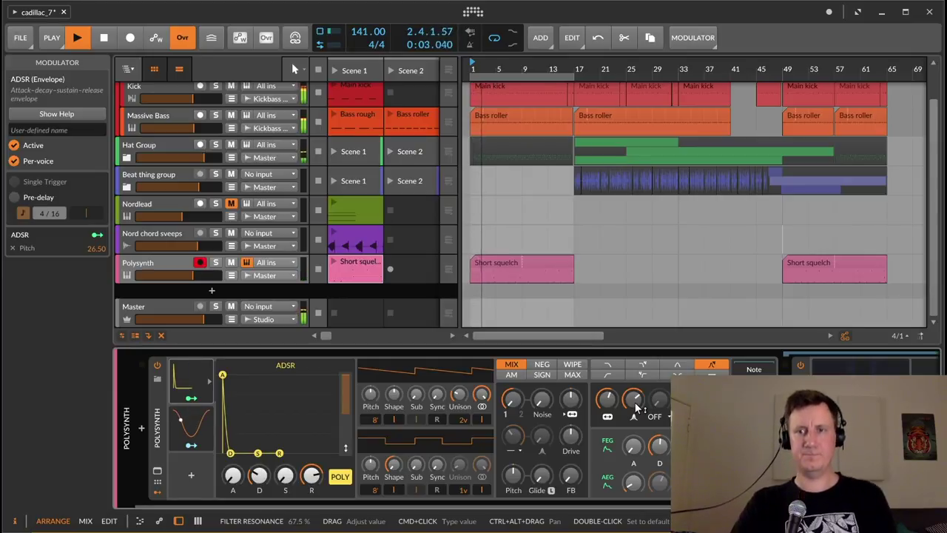
left_click_drag(668, 505, 788, 504)
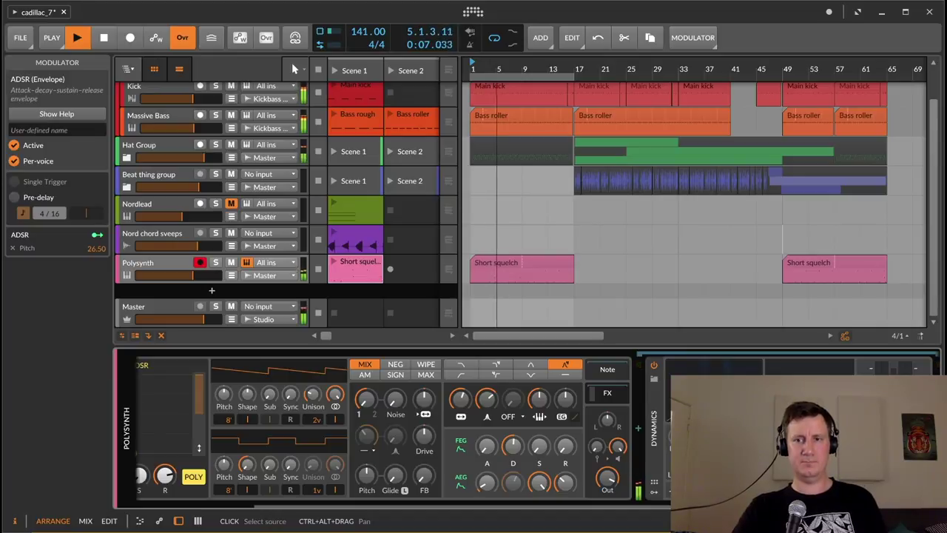
left_click_drag(569, 403, 569, 387)
left_click_drag(568, 404, 544, 444)
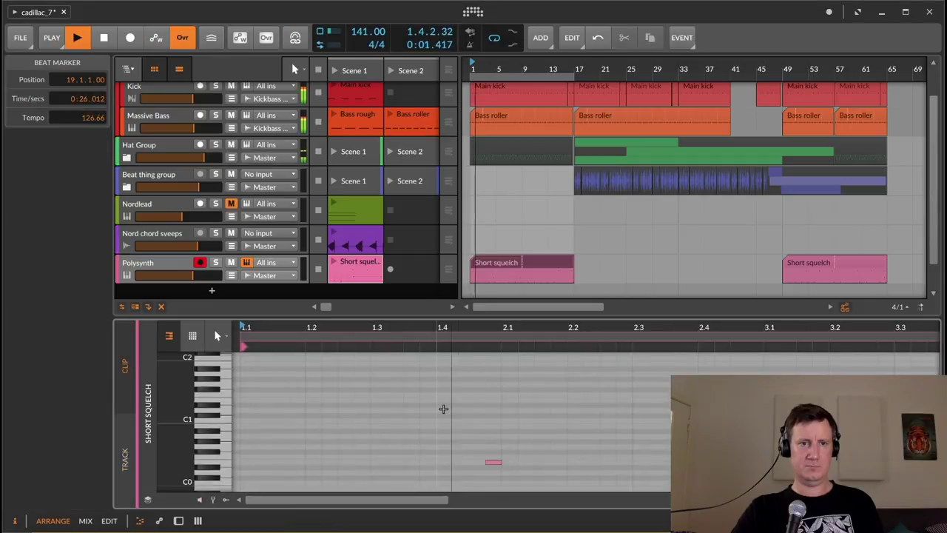
- Shorten the D#2 note at 6.3.4 in the first Short squelch arranger clip to a length of 0.0.0.48
left_click_drag(567, 324, 377, 339)
left_click_drag(561, 447, 583, 468)
left_click(77, 351)
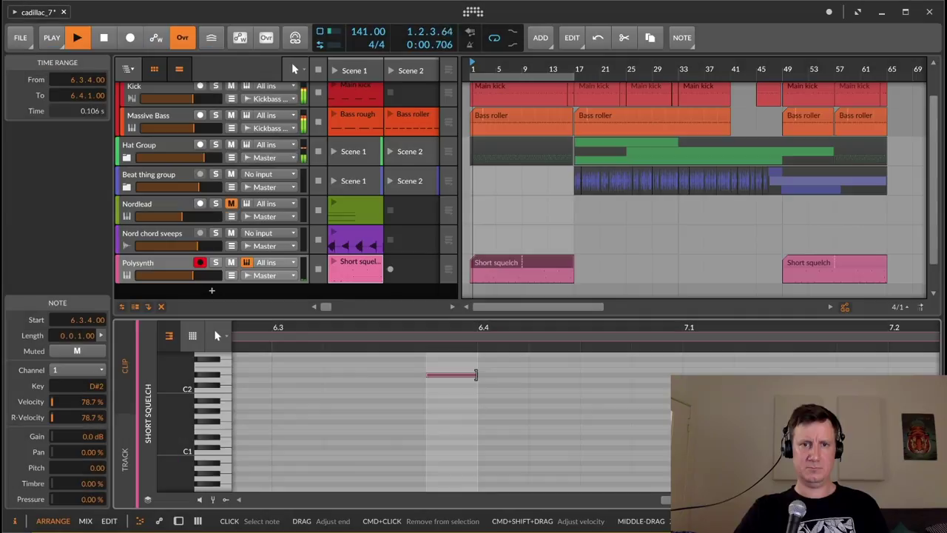
left_click_drag(476, 375, 450, 377)
left_click_drag(434, 326, 566, 208)
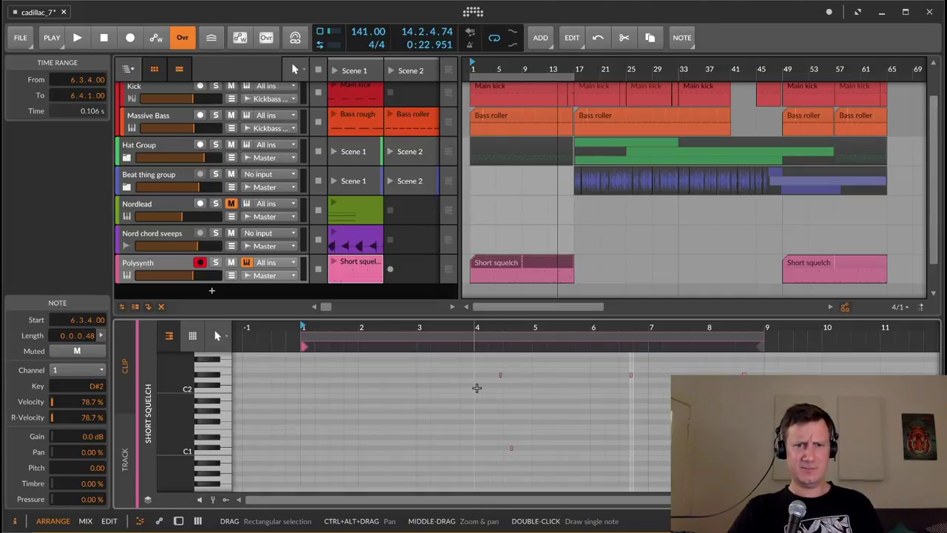
- Examine the lower notes of the Short squelch clip and play it from bar 3
scroll(477, 387, "down", 3)
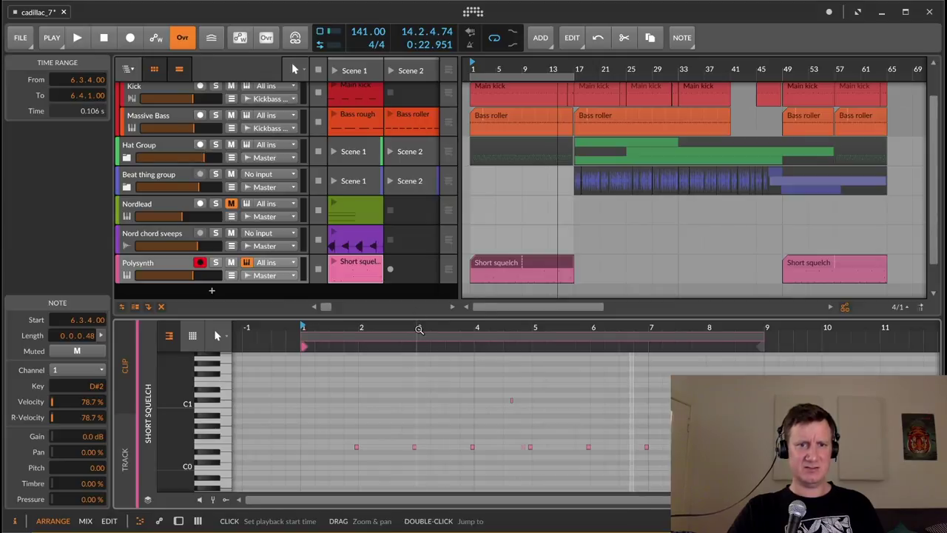
left_click_drag(476, 327, 560, 402)
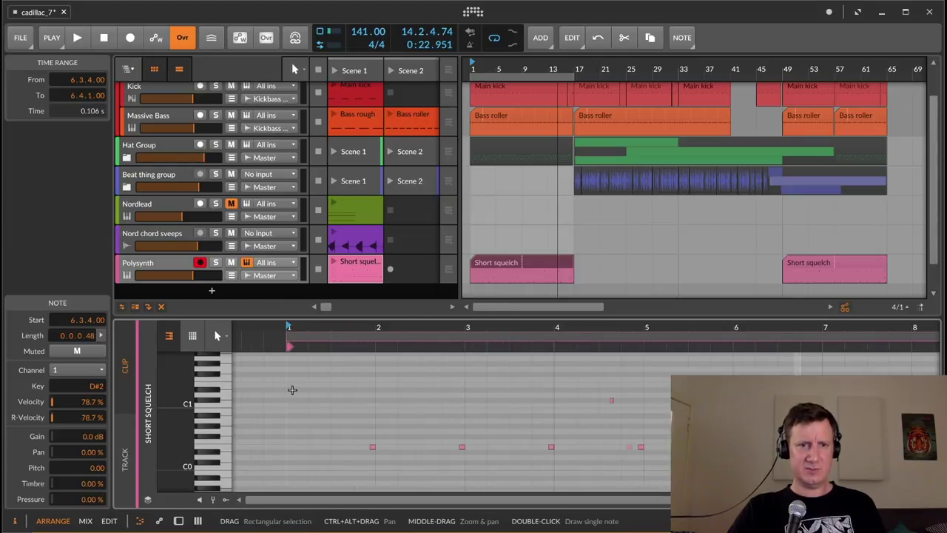
left_click(292, 390)
left_click_drag(392, 328, 395, 256)
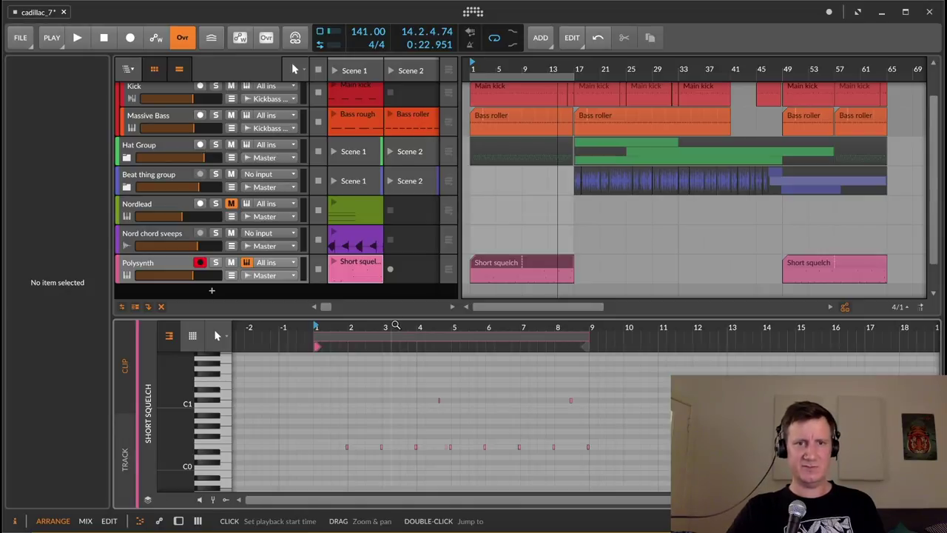
left_click(385, 327)
key("space")
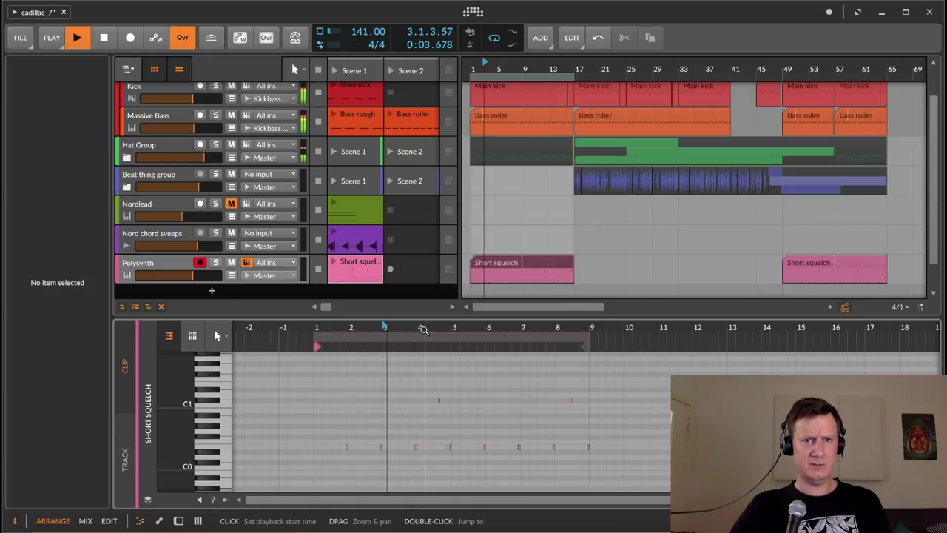
- Show the Polysynth device, lower its filter frequency to 591 Hz during playback, and stop the transport
left_click(163, 262)
key("d")
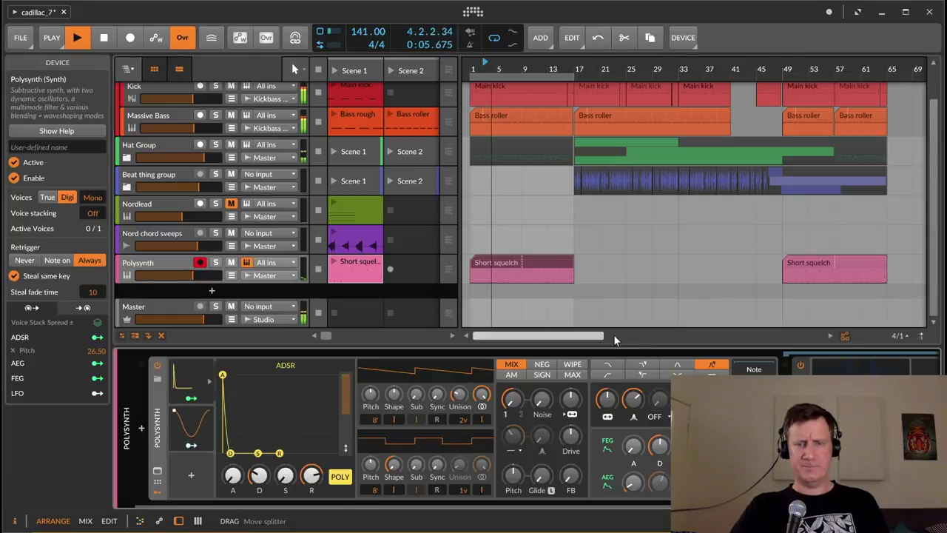
left_click_drag(606, 399, 608, 402)
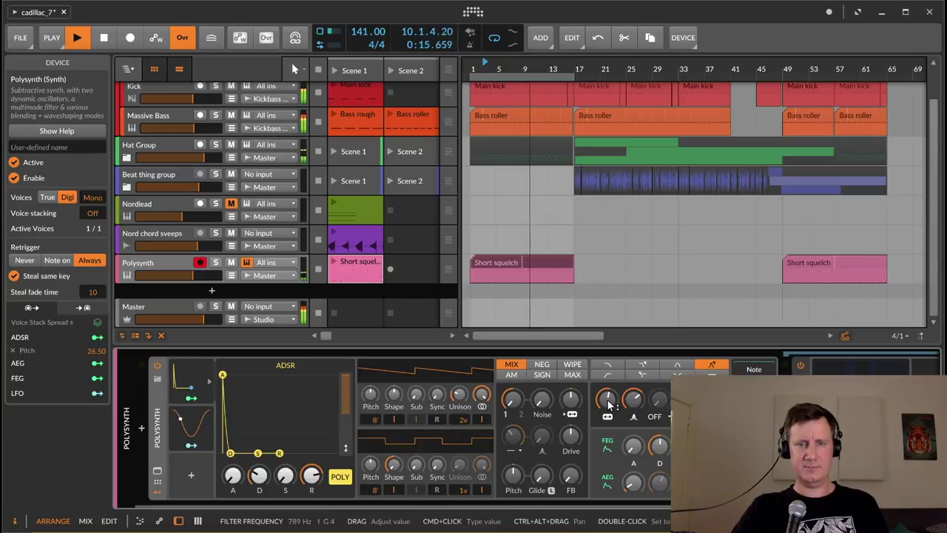
left_click_drag(607, 402, 608, 410)
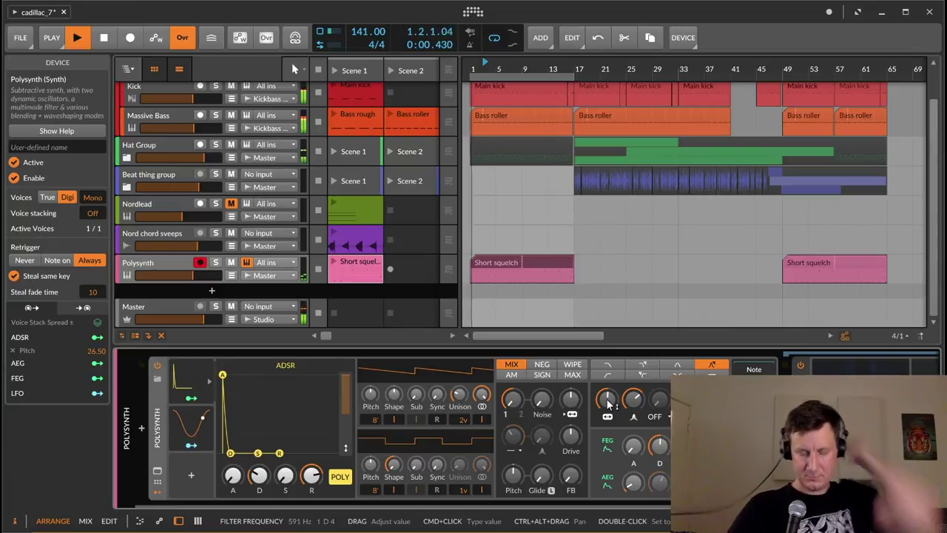
key("space")
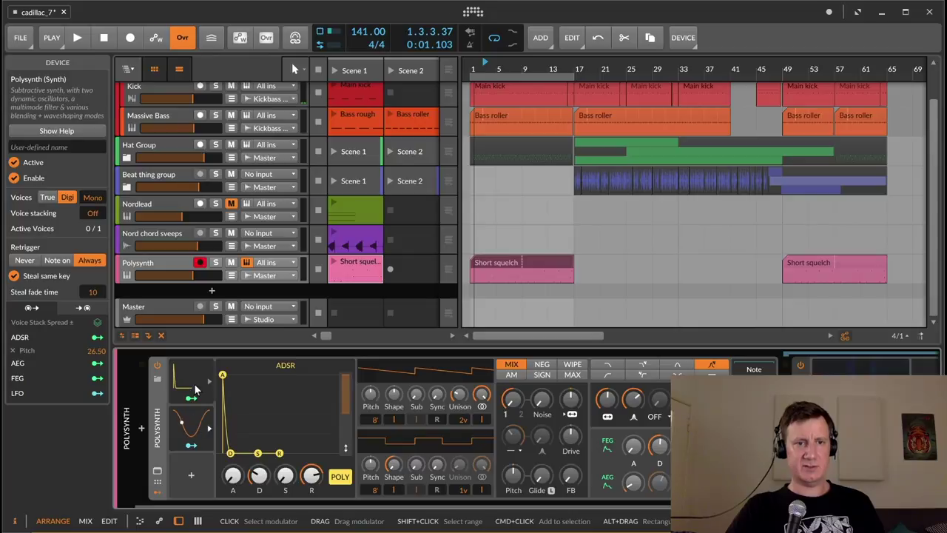
- Collapse the ADSR modulator's panel, add a Macro modulator to the Polysynth and map it to the filter frequency at +40.00
left_click(195, 384)
key("Delete")
left_click(195, 395)
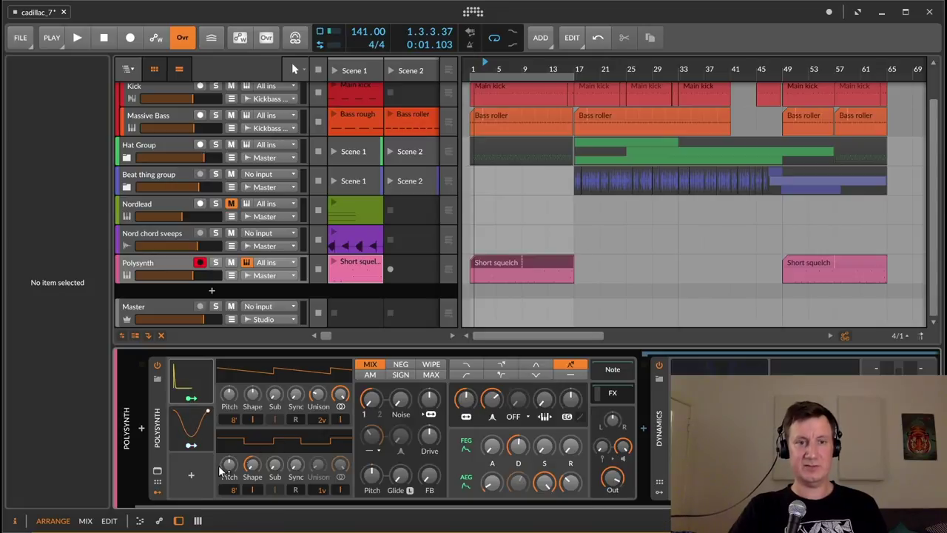
left_click(192, 474)
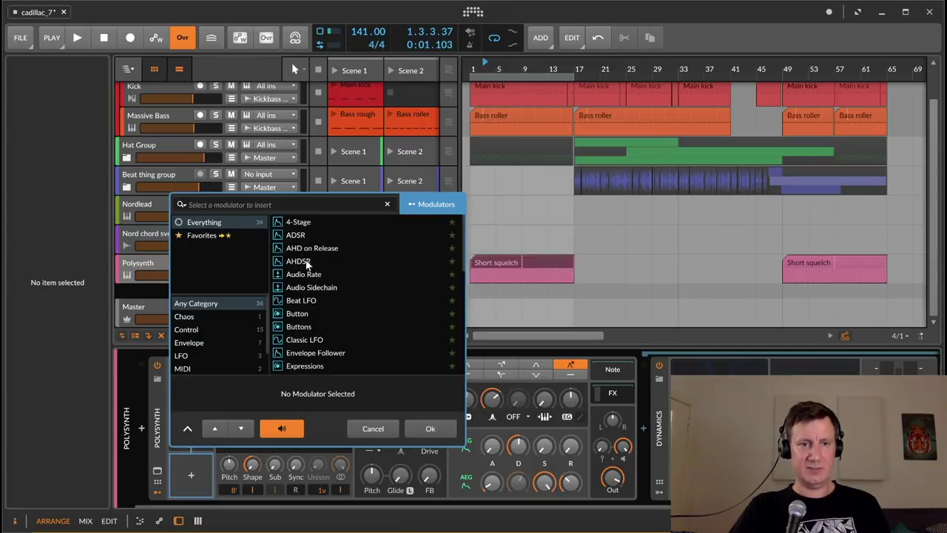
type("macr")
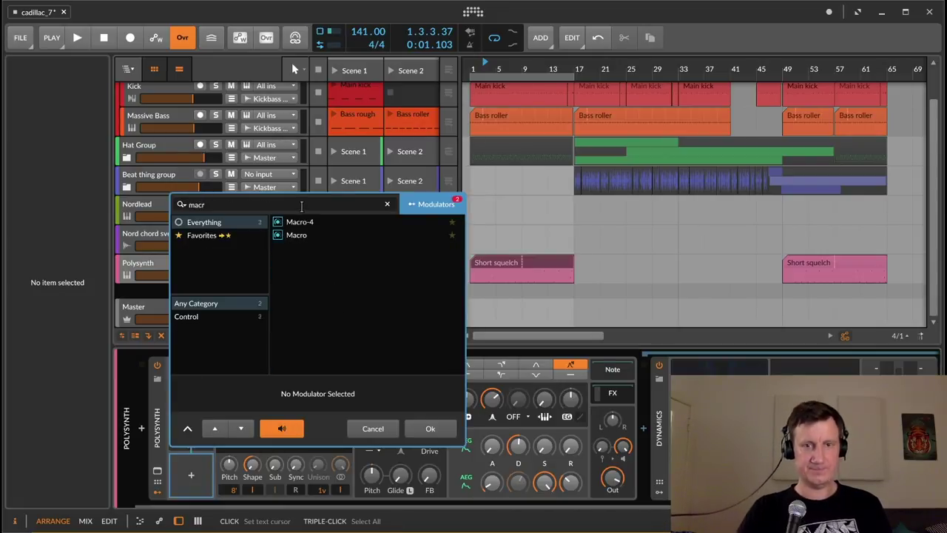
key("Return")
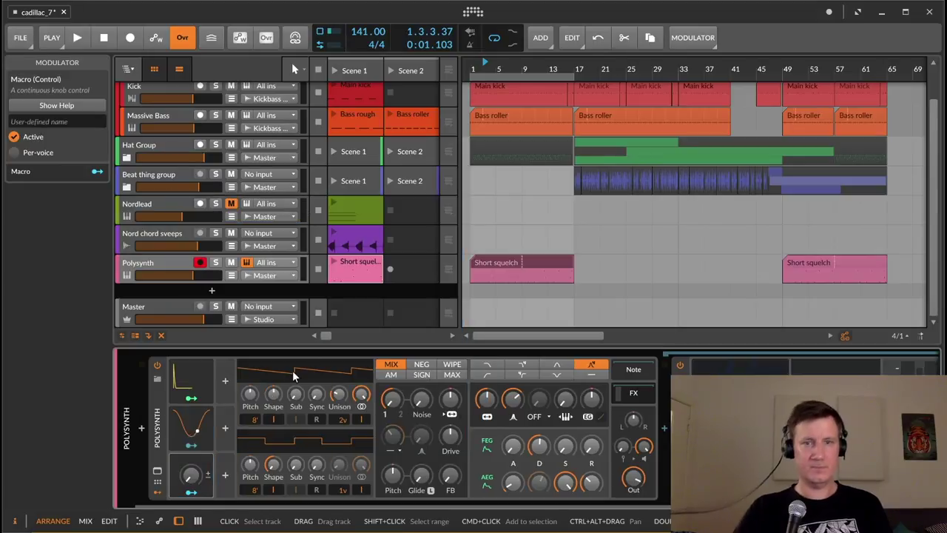
left_click(194, 492)
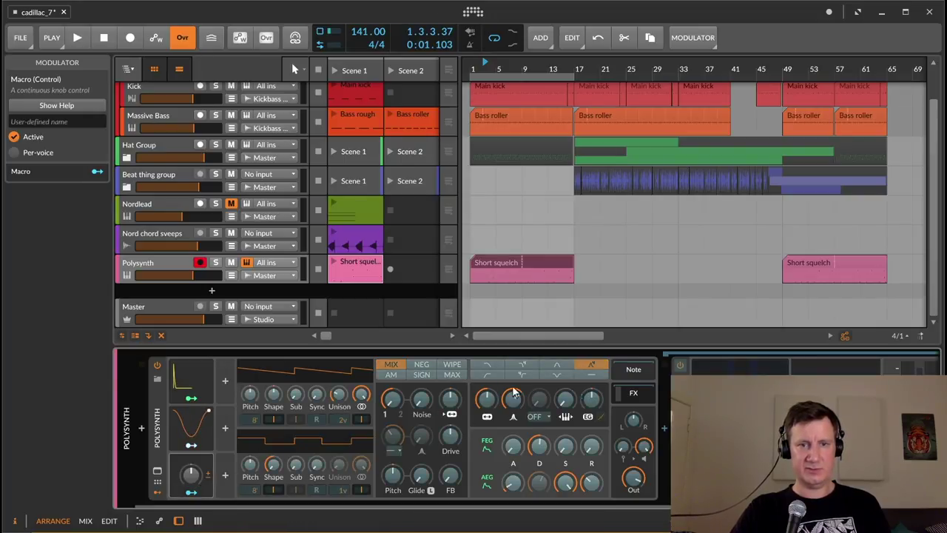
left_click_drag(486, 400, 486, 385)
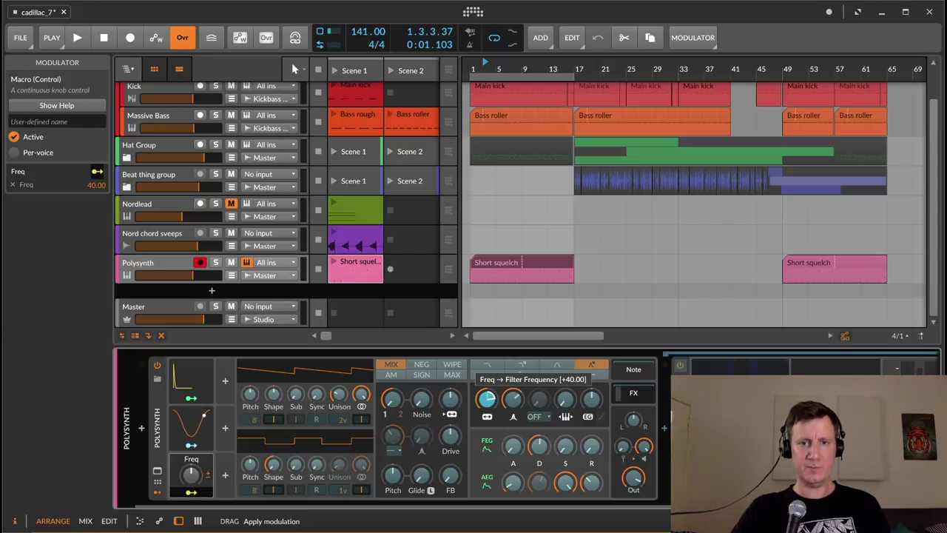
- Finish the macro mapping, play the arrangement from bar 1 while turning the Freq macro, and stop the transport
left_click(193, 493)
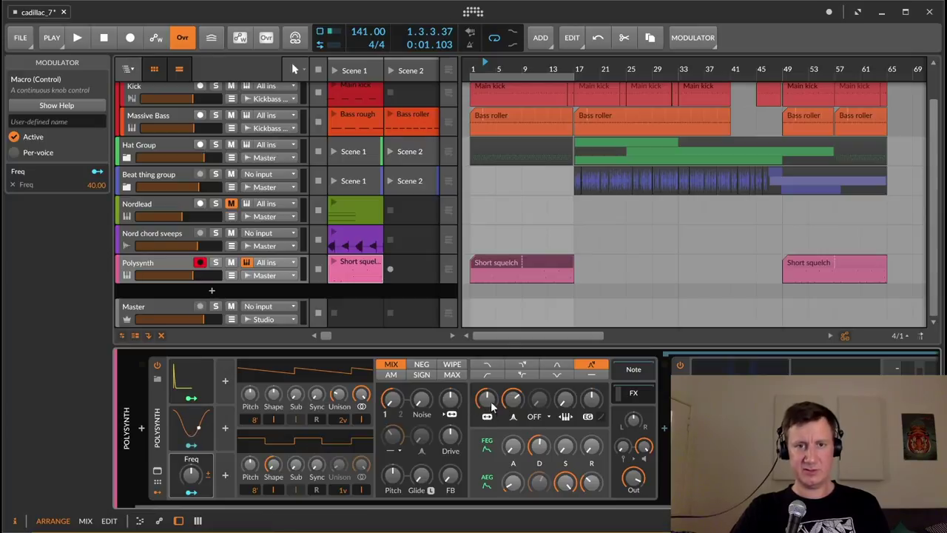
left_click(471, 63)
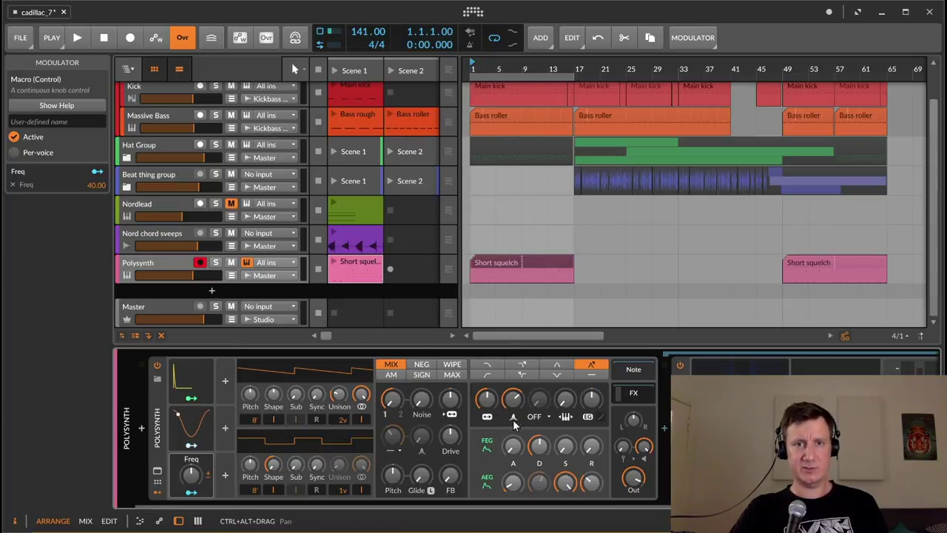
key("space")
mouse_move(198, 476)
left_mouse_down()
mouse_move(198, 444)
mouse_move(198, 503)
mouse_move(198, 452)
mouse_move(198, 475)
mouse_move(194, 466)
left_mouse_up()
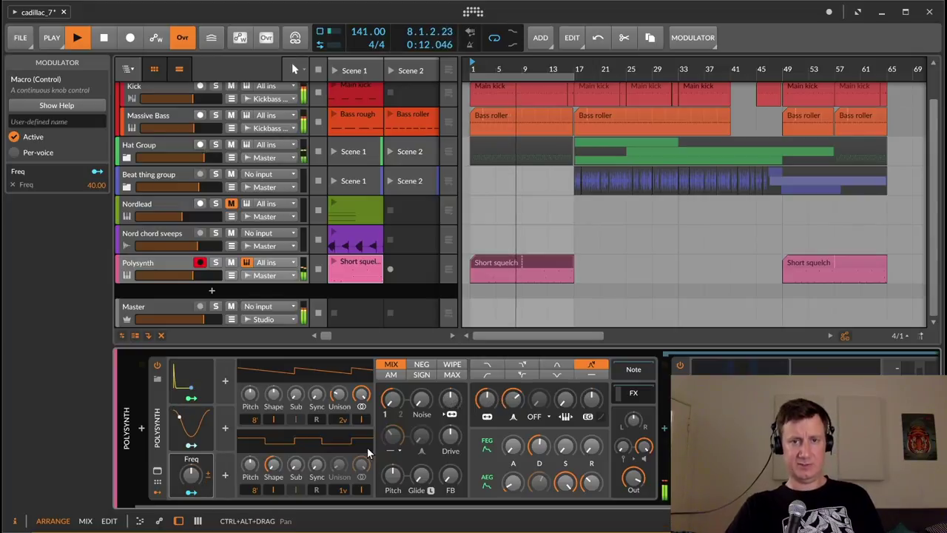
mouse_move(190, 478)
left_mouse_down()
mouse_move(191, 507)
mouse_move(191, 444)
mouse_move(195, 504)
mouse_move(192, 475)
left_mouse_up()
key("space")
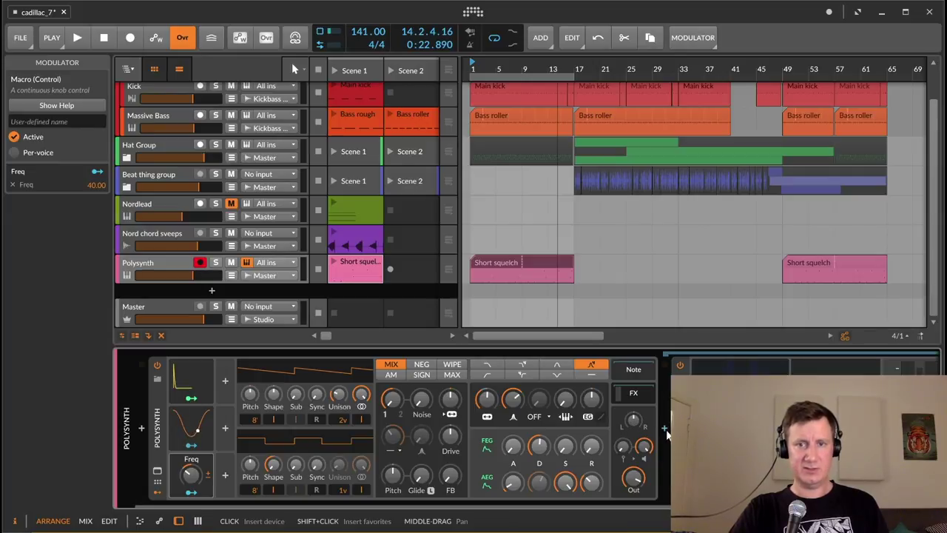
- Solo the Polysynth track, start playback and insert an EQ-2 device after the Polysynth
left_click(148, 265)
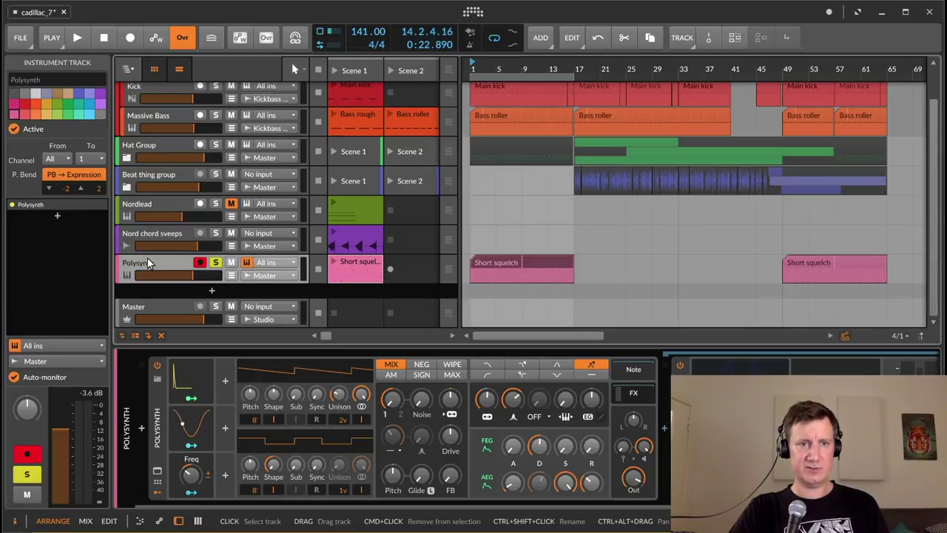
key("space")
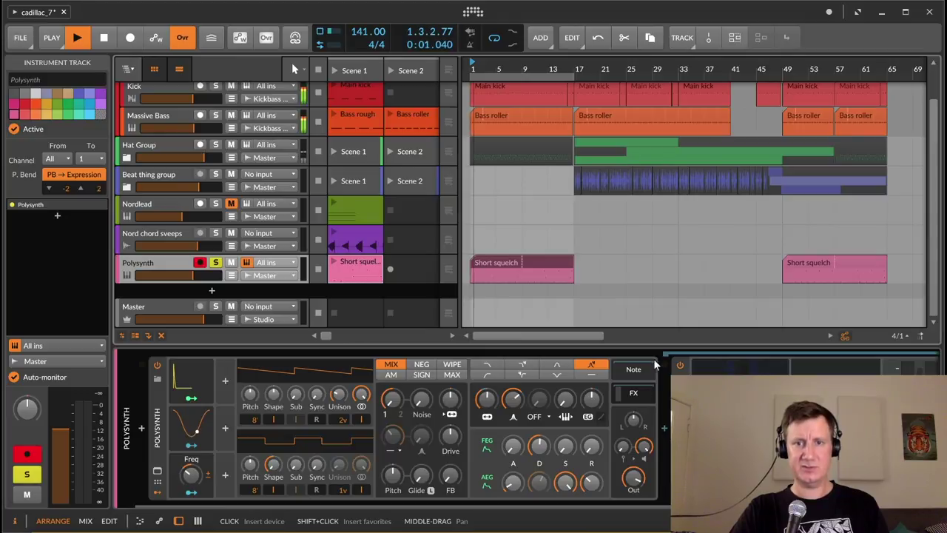
left_click(658, 395)
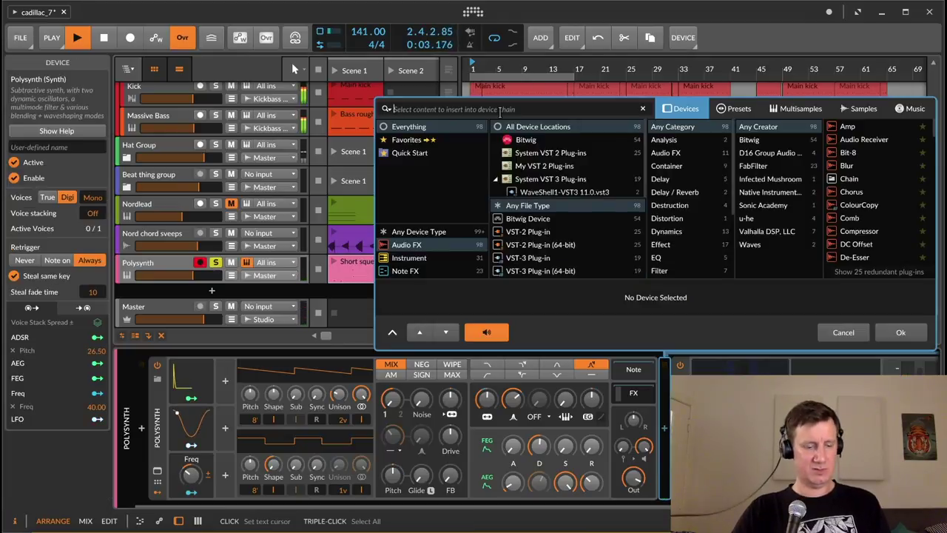
type("eq")
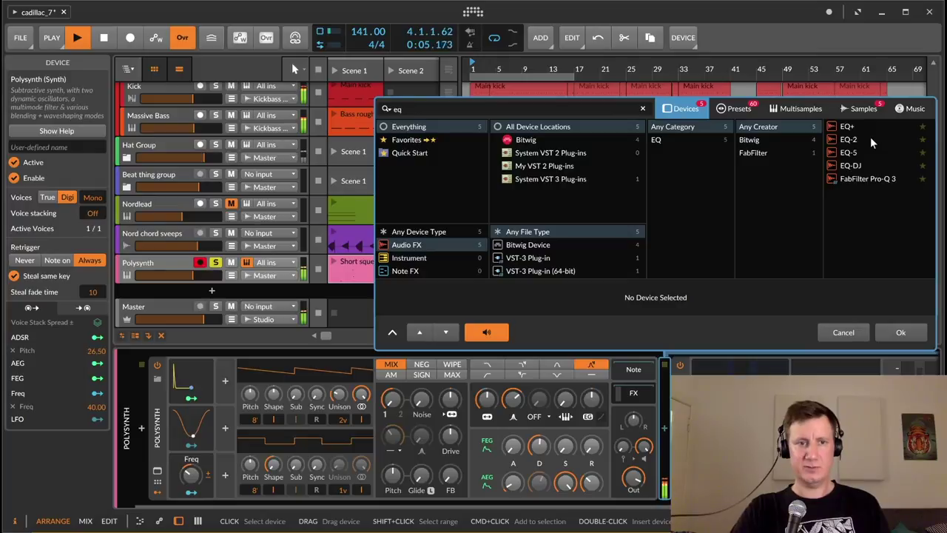
left_click(870, 136)
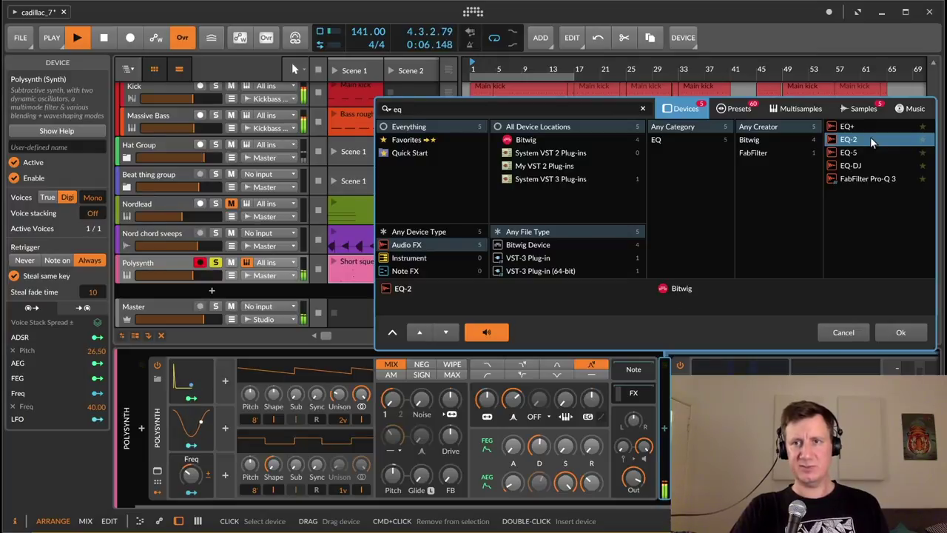
left_click(899, 331)
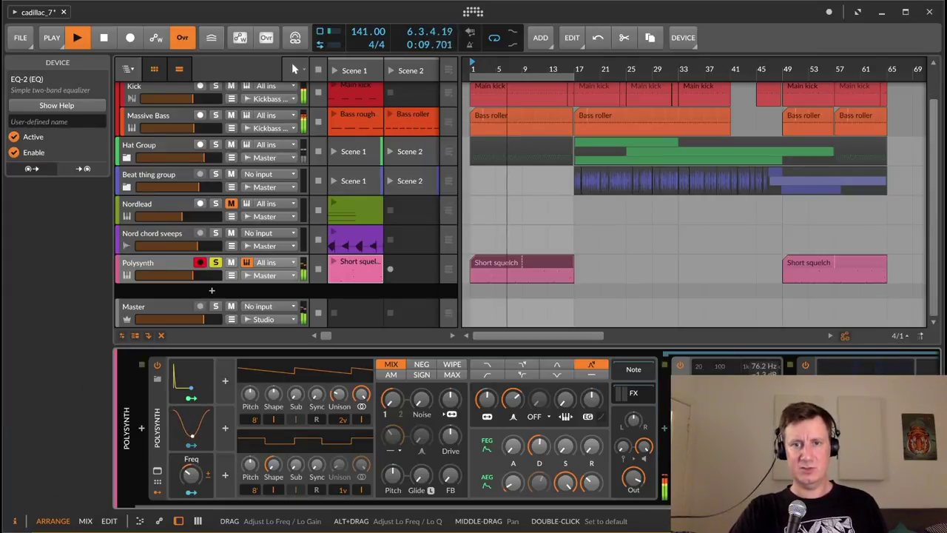
- Set the EQ-2's low band to -24.0 dB at 183 Hz during playback
left_click_drag(712, 432, 731, 431)
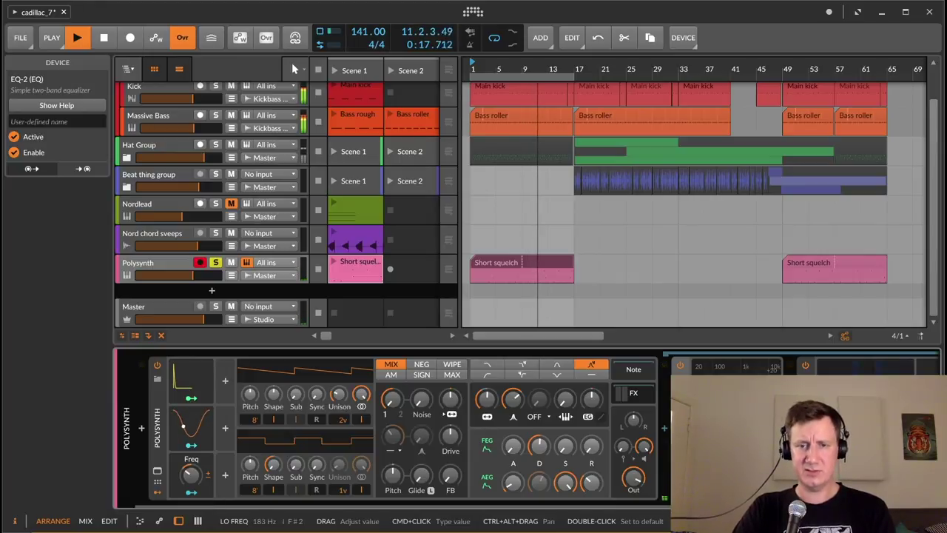
left_click_drag(330, 503, 440, 509)
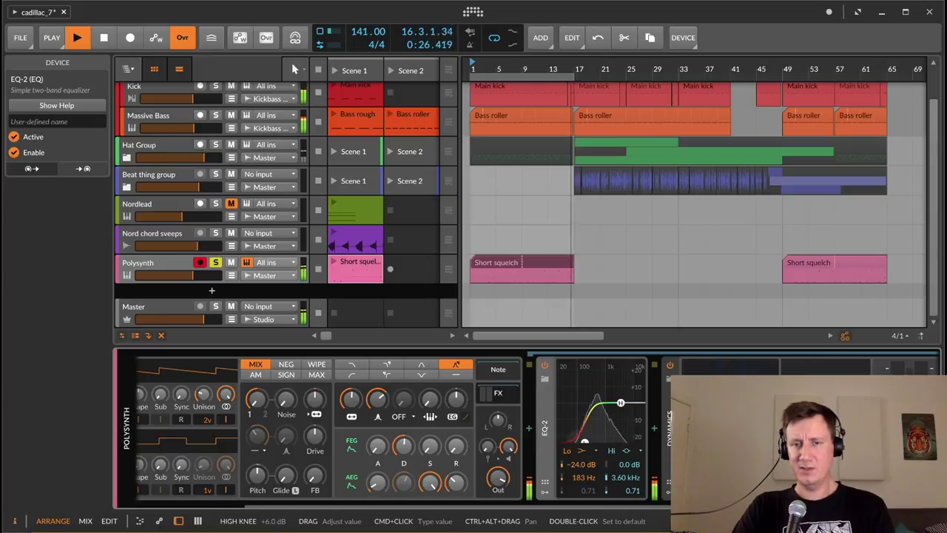
left_click_drag(762, 474, 762, 481)
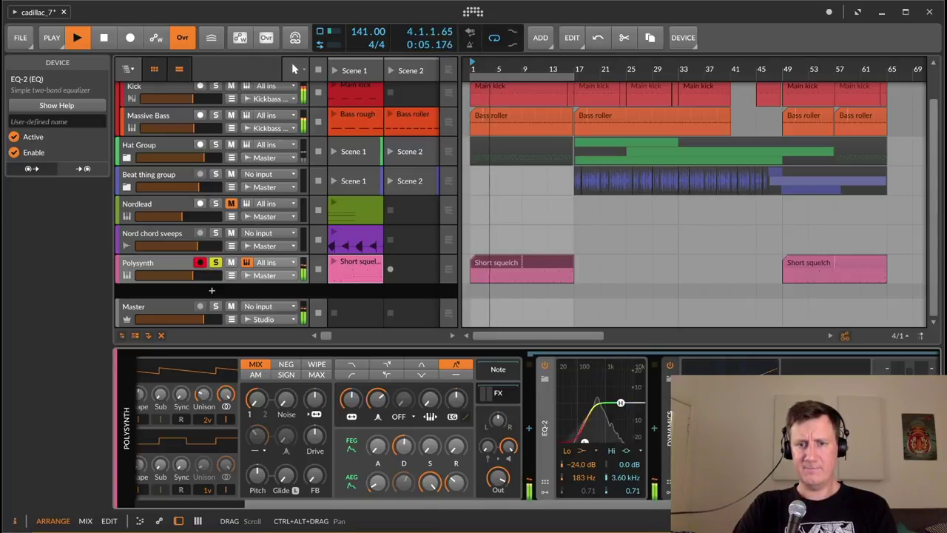
scroll(273, 441, "left", 5)
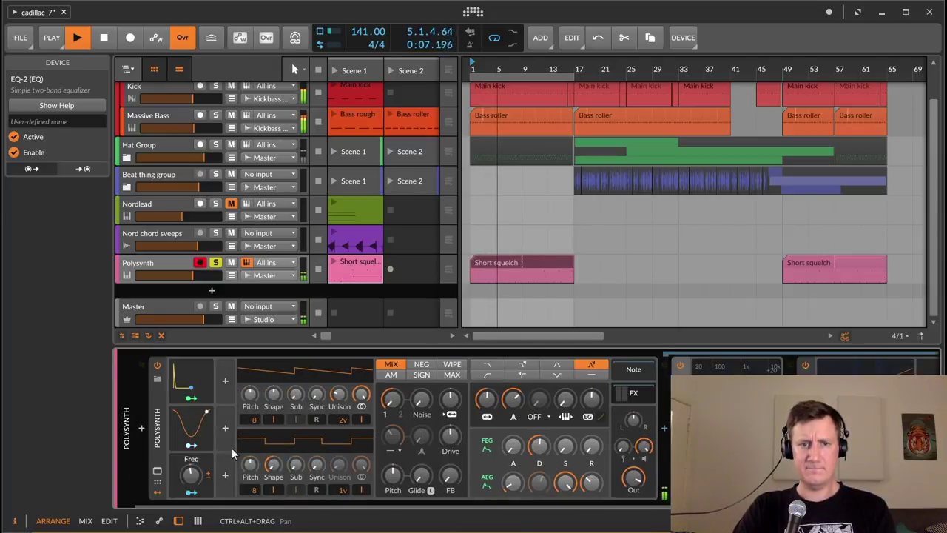
- Audition sweeps of the Freq macro and map it to the Polysynth's output level at -0.208
left_click_drag(191, 474, 191, 511)
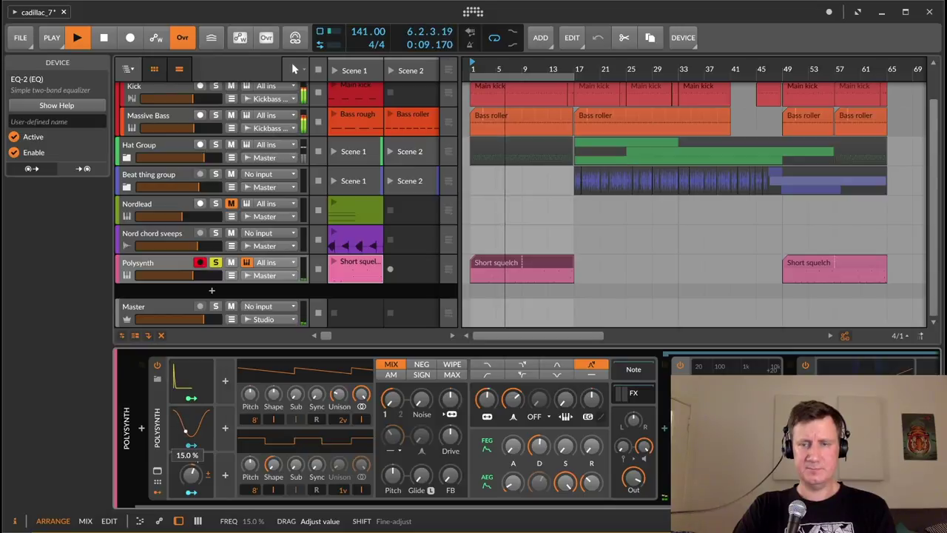
left_click_drag(192, 475, 197, 499)
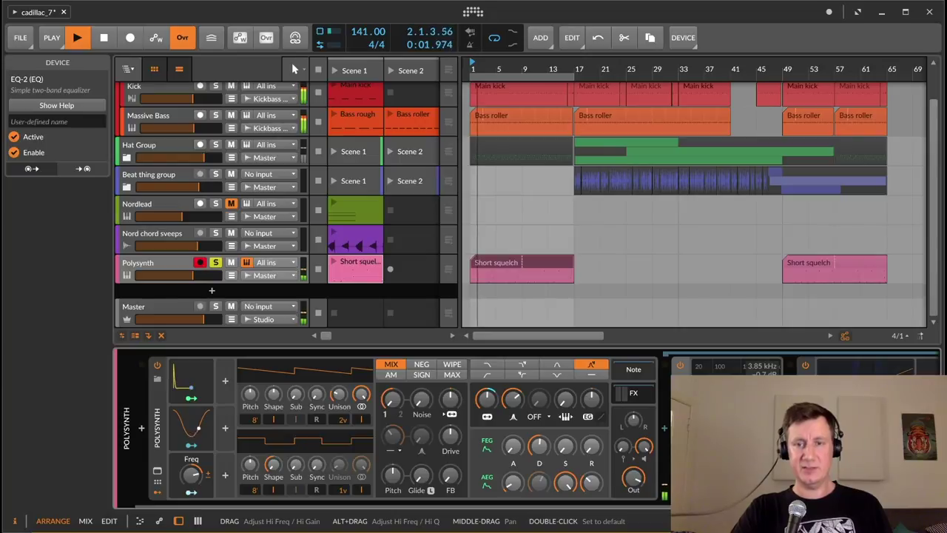
mouse_move(192, 476)
left_mouse_down()
mouse_move(192, 509)
mouse_move(194, 484)
left_mouse_up()
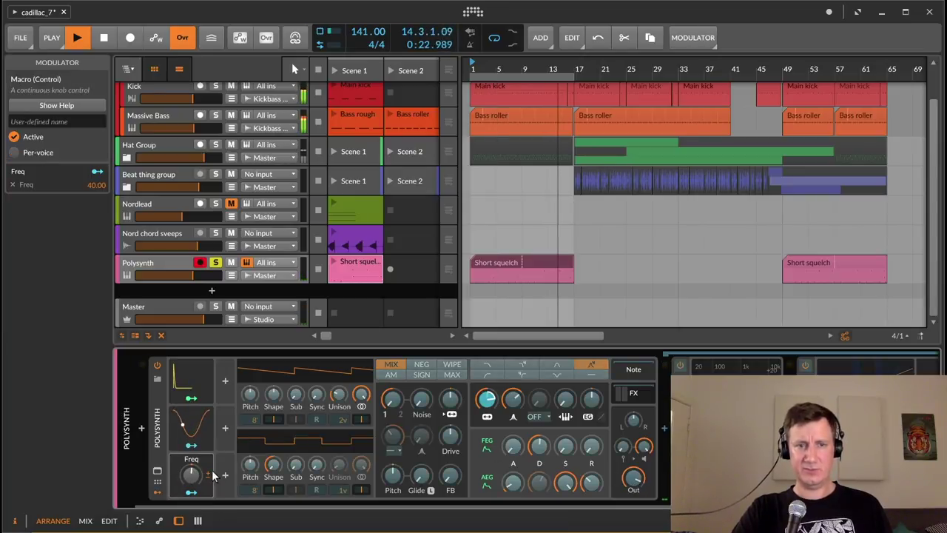
left_click_drag(634, 478, 634, 481)
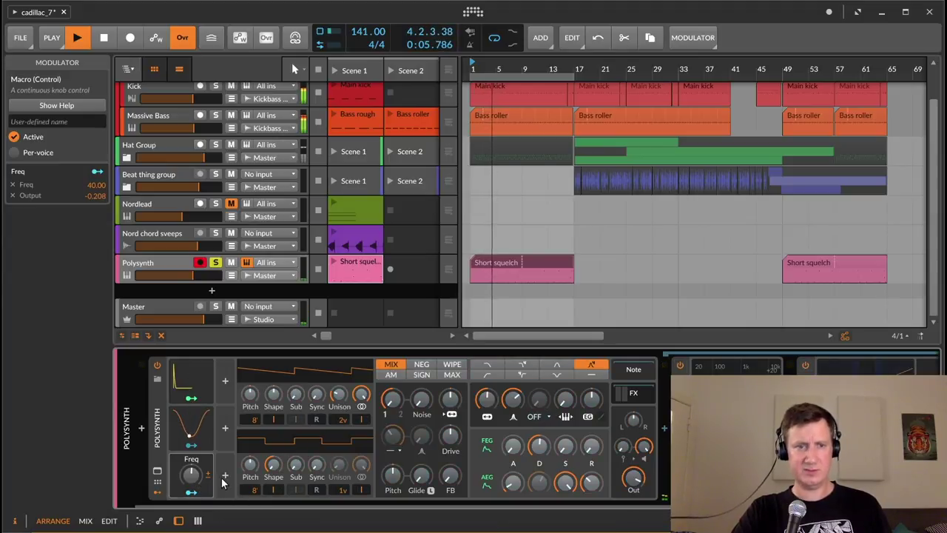
left_click_drag(195, 478, 195, 467)
left_click_drag(190, 474, 191, 467)
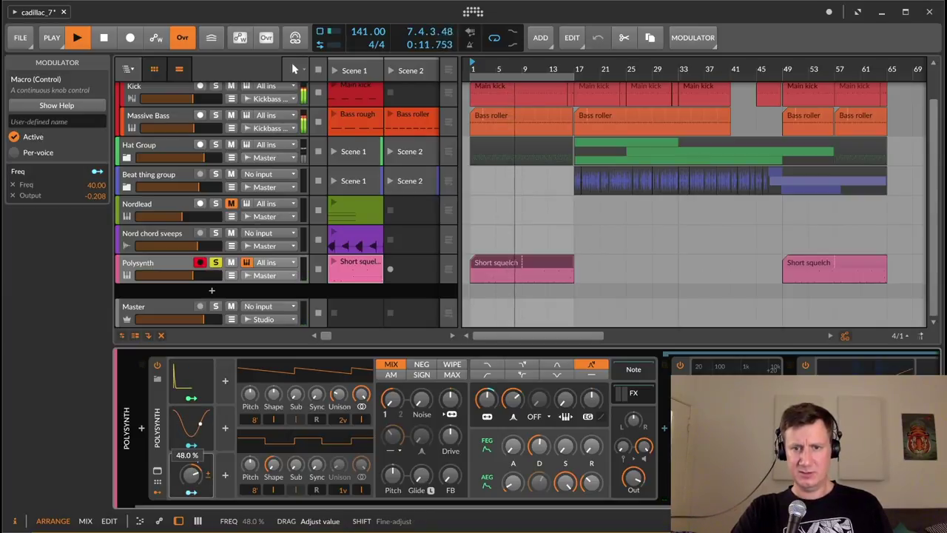
left_click_drag(191, 475, 191, 472)
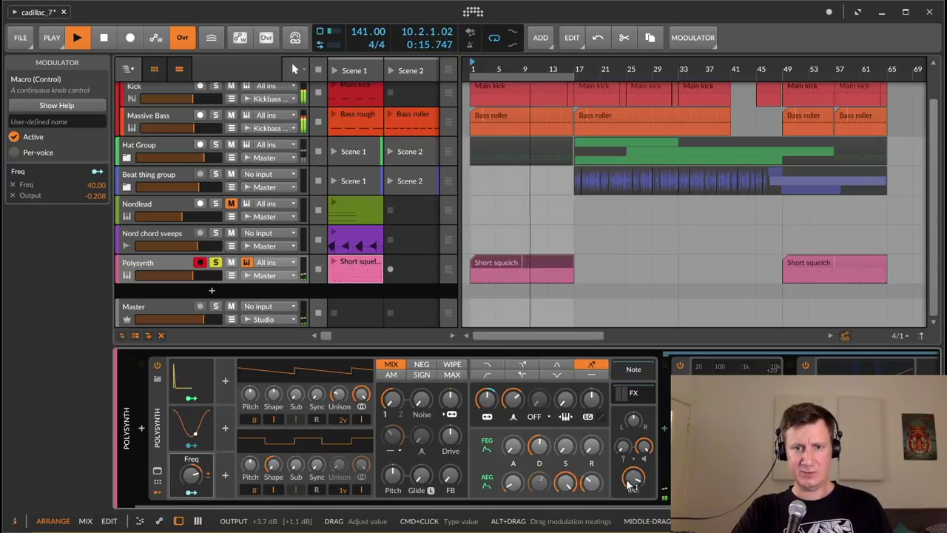
mouse_move(206, 482)
left_mouse_down()
mouse_move(206, 509)
mouse_move(190, 489)
mouse_move(191, 503)
mouse_move(189, 464)
mouse_move(194, 489)
left_mouse_up()
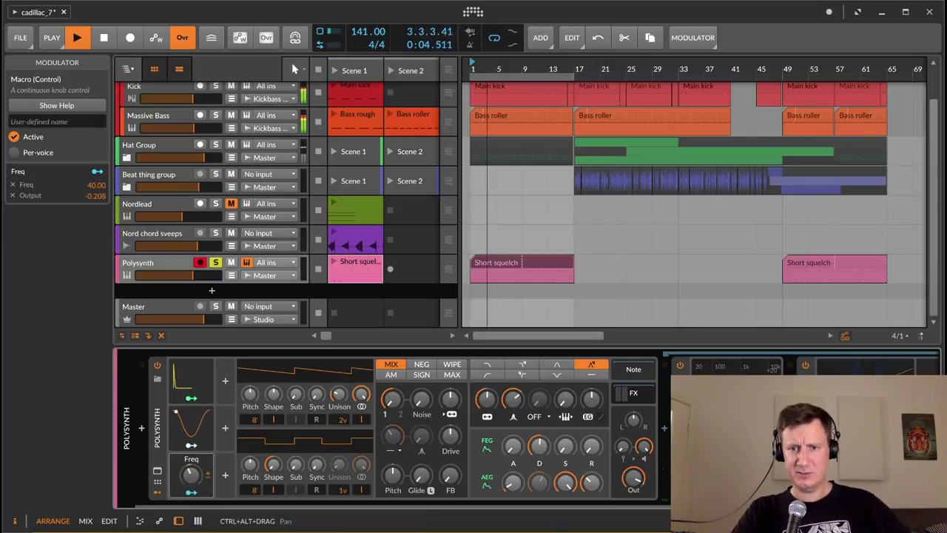
- Raise the EQ-2's low band frequency to 335 Hz and return the Freq macro to 0.00 %
left_click_drag(693, 452, 693, 435)
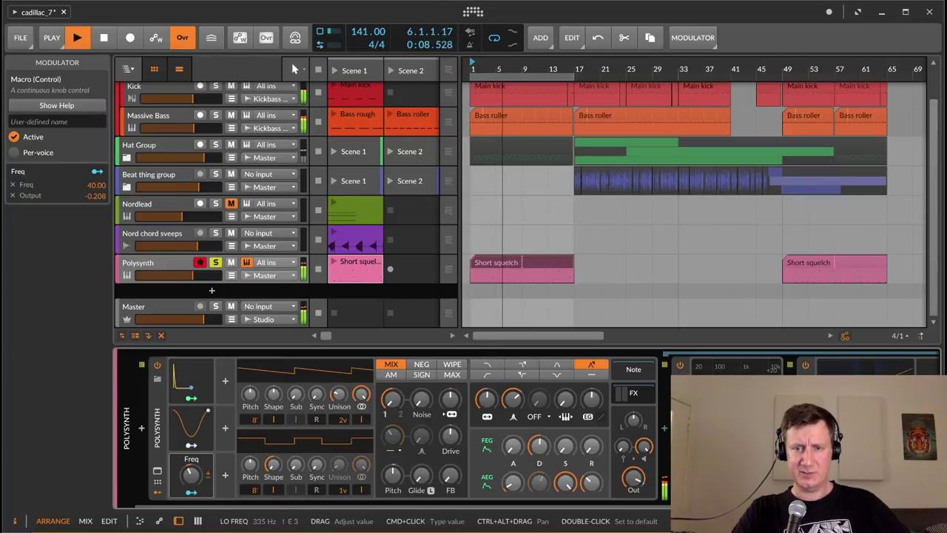
left_click_drag(192, 478, 192, 486)
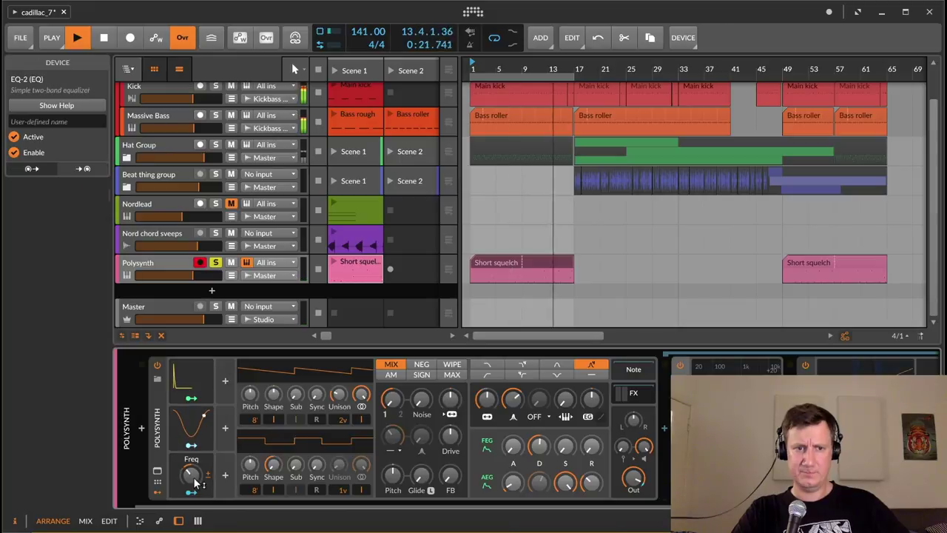
mouse_move(194, 479)
left_mouse_down()
mouse_move(194, 448)
mouse_move(193, 495)
left_mouse_up()
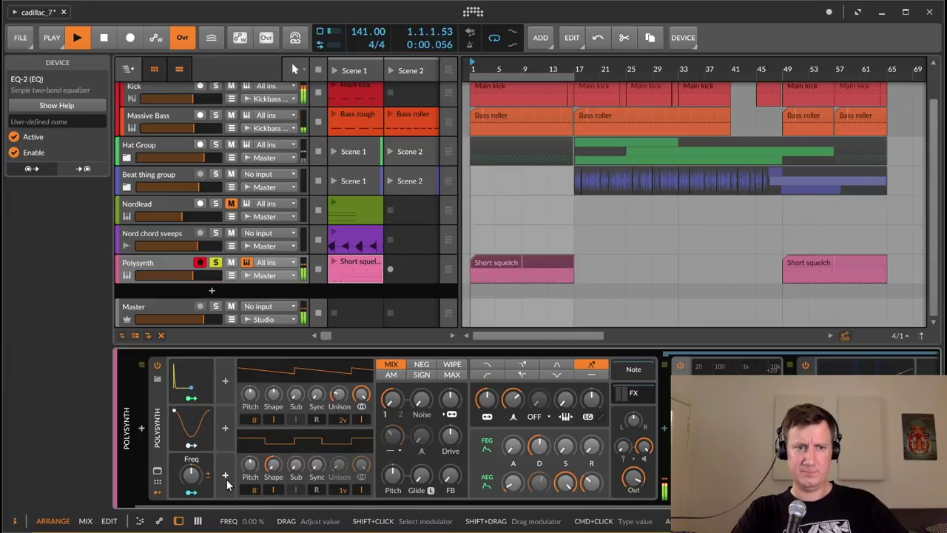
- Unsolo the Polysynth track and lower its volume in the mix
left_click(216, 265)
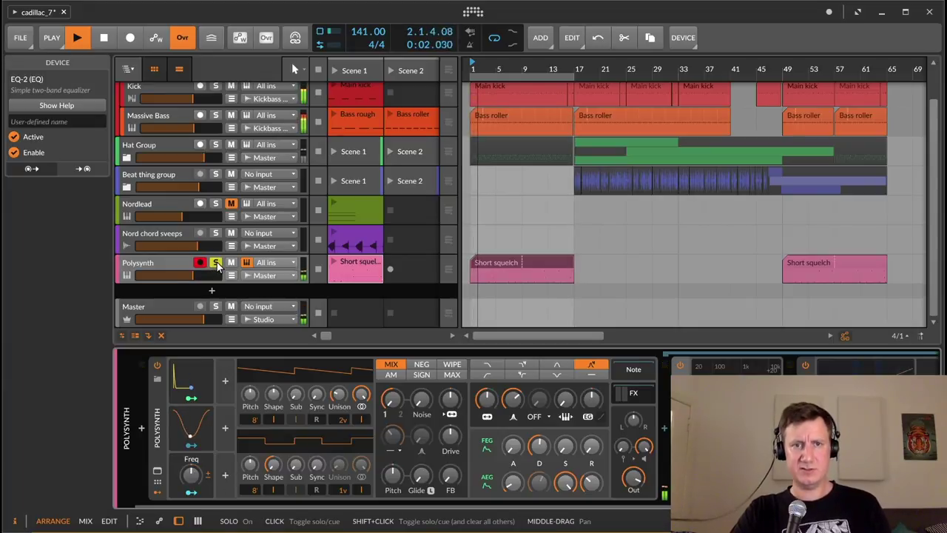
left_click(217, 265)
left_click_drag(534, 502, 689, 502)
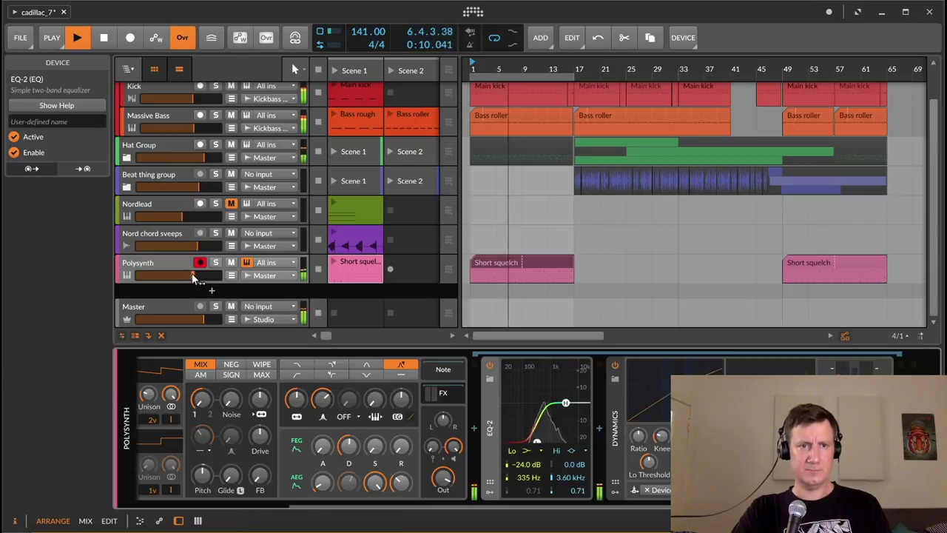
left_click_drag(193, 276, 191, 278)
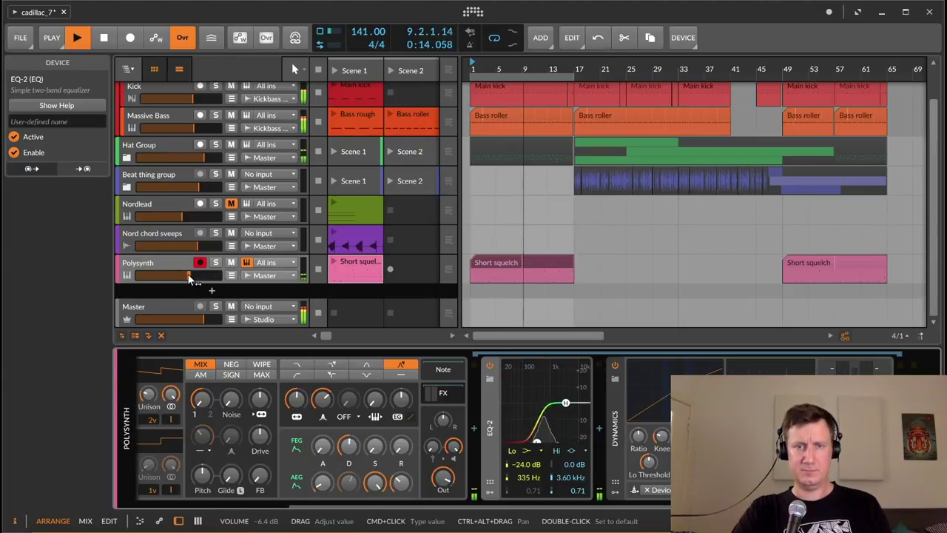
left_click_drag(191, 279, 186, 275)
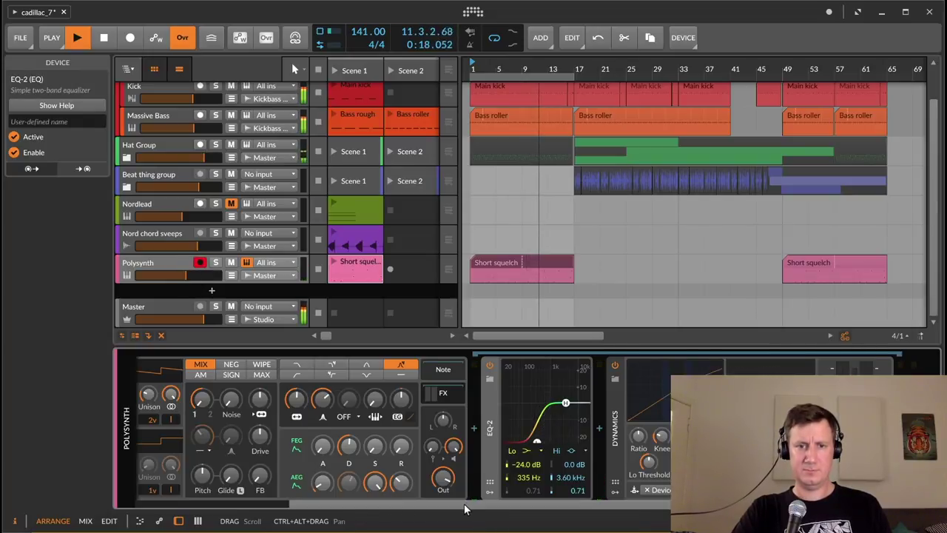
- Audition the Freq macro's sweep against the full mix, and stop the transport
left_click_drag(467, 508, 245, 508)
mouse_move(196, 470)
left_mouse_down()
mouse_move(196, 459)
mouse_move(196, 506)
mouse_move(194, 456)
left_mouse_up()
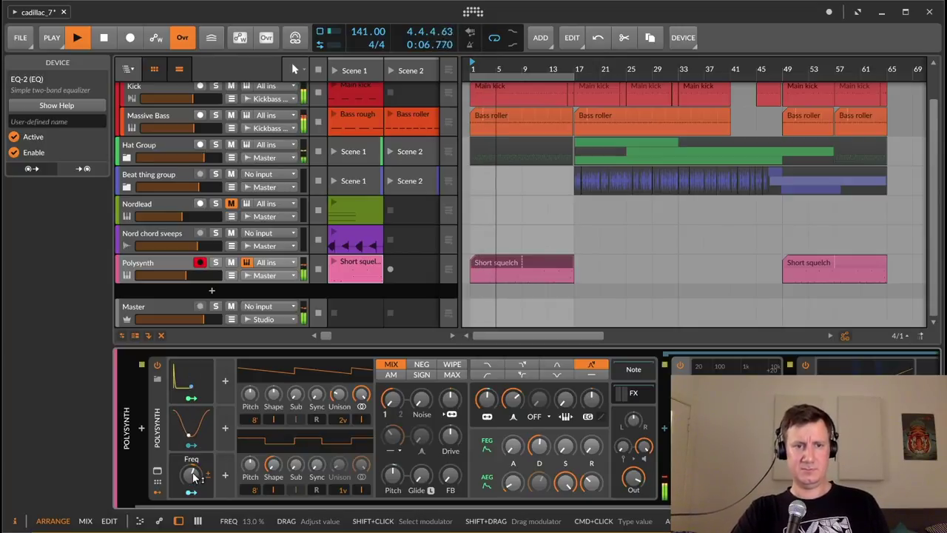
key("space")
- Restart playback from bar 1 and add a Random modulator to the Polysynth
left_click(509, 215)
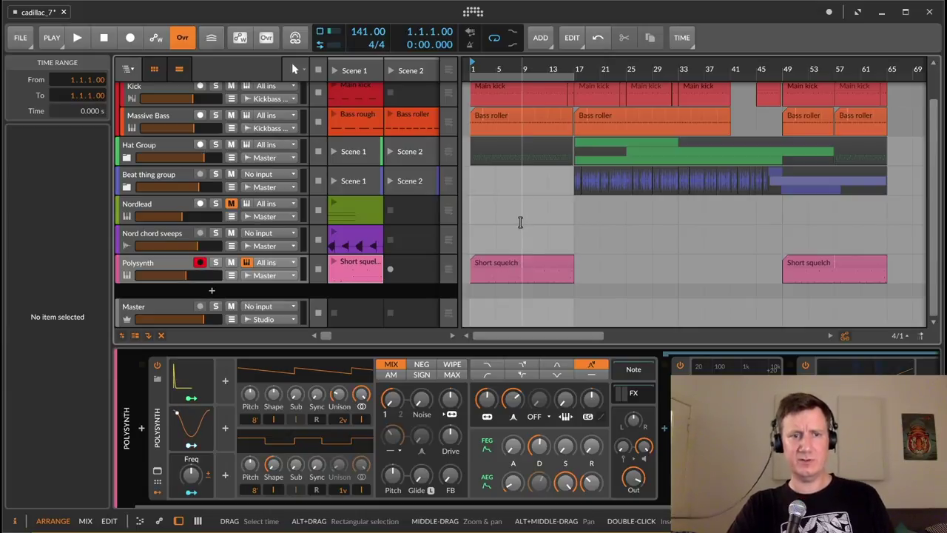
key("space")
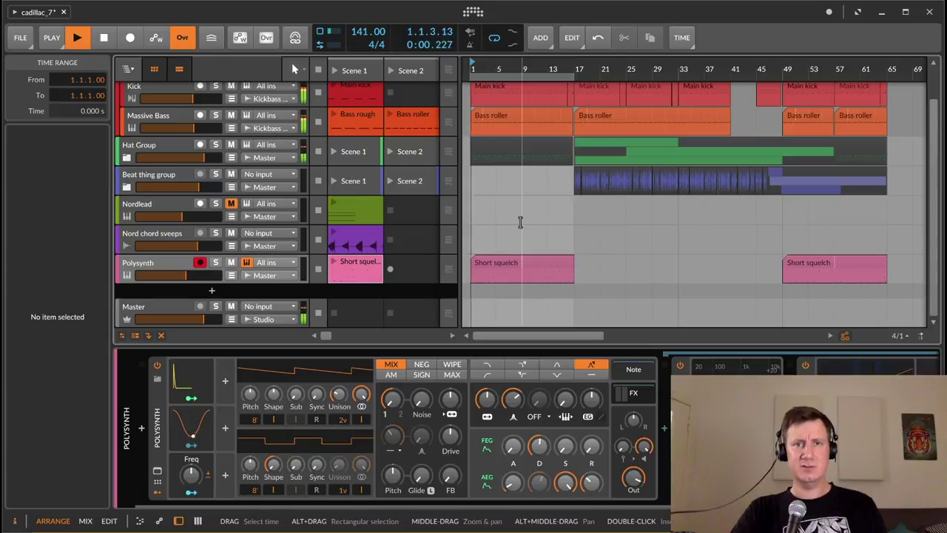
left_click(226, 380)
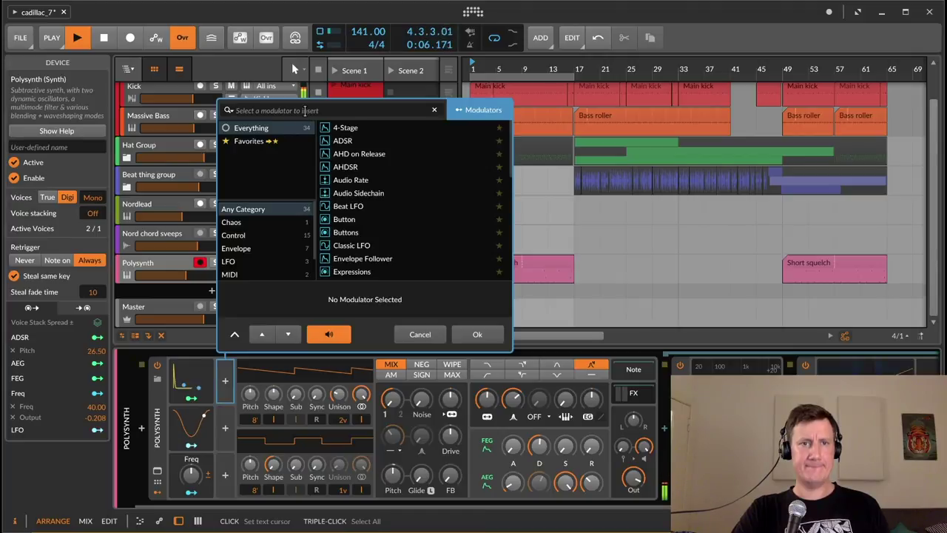
type("ran")
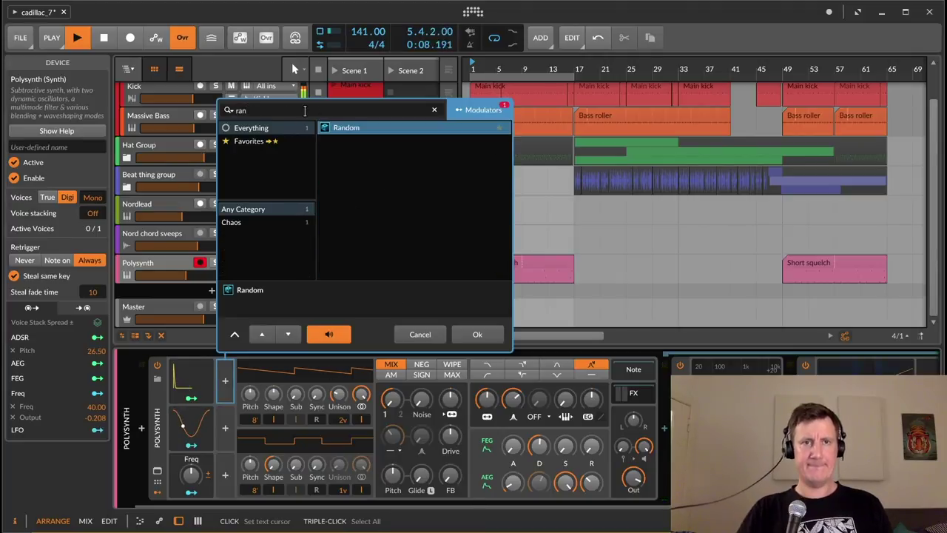
key("Return")
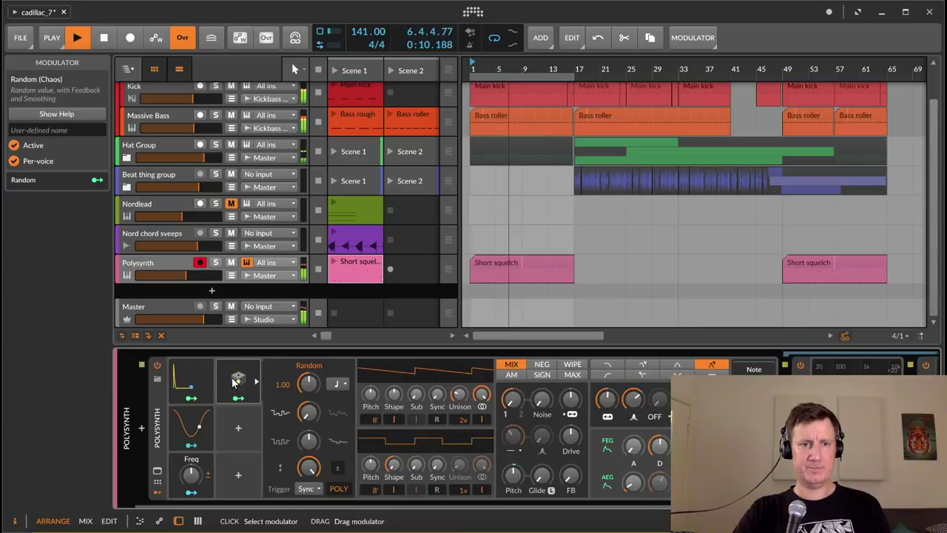
- Set the Random modulator's trigger mode to Note and map it to the Freq macro with a modulation amount of 0.600
left_click(307, 490)
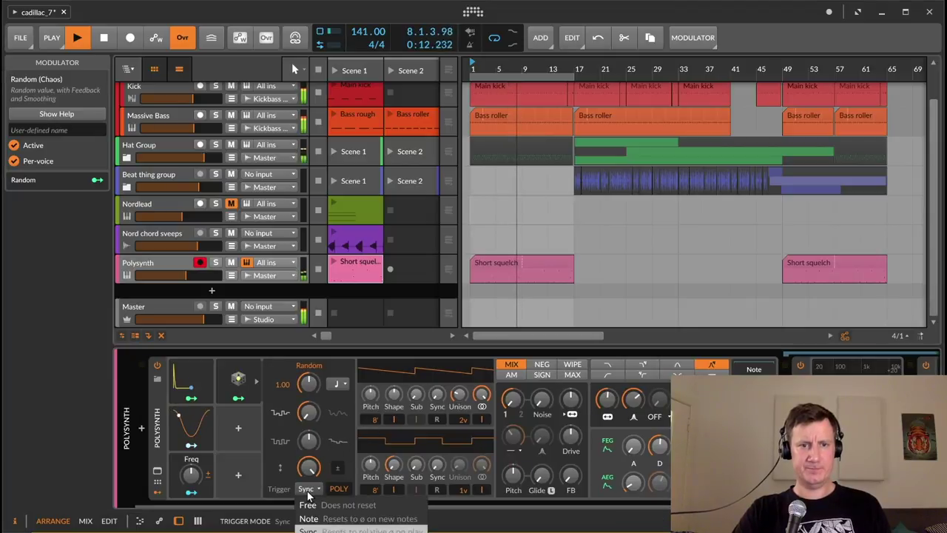
left_click(307, 519)
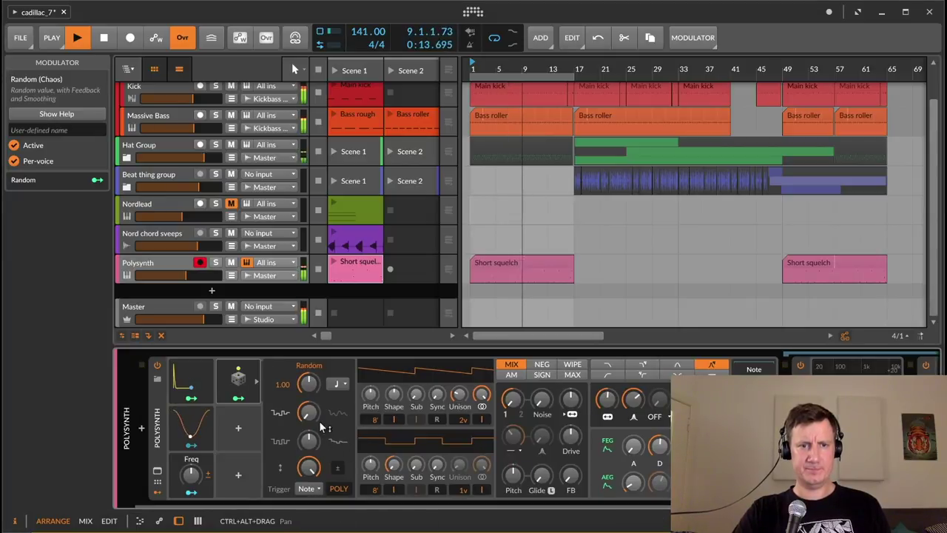
left_click(239, 399)
left_click_drag(198, 485, 194, 478)
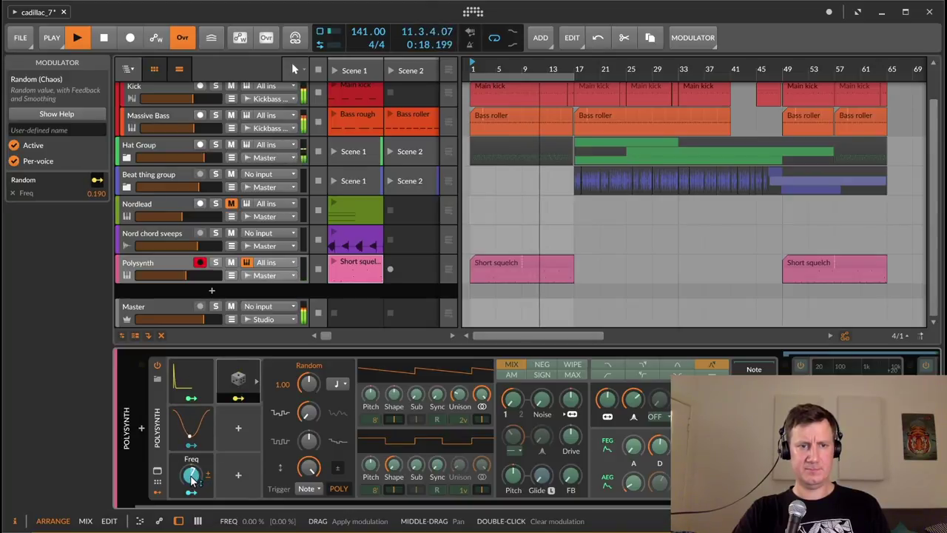
left_click_drag(193, 476, 193, 458)
left_click(247, 392)
left_click(239, 396)
left_click(244, 383)
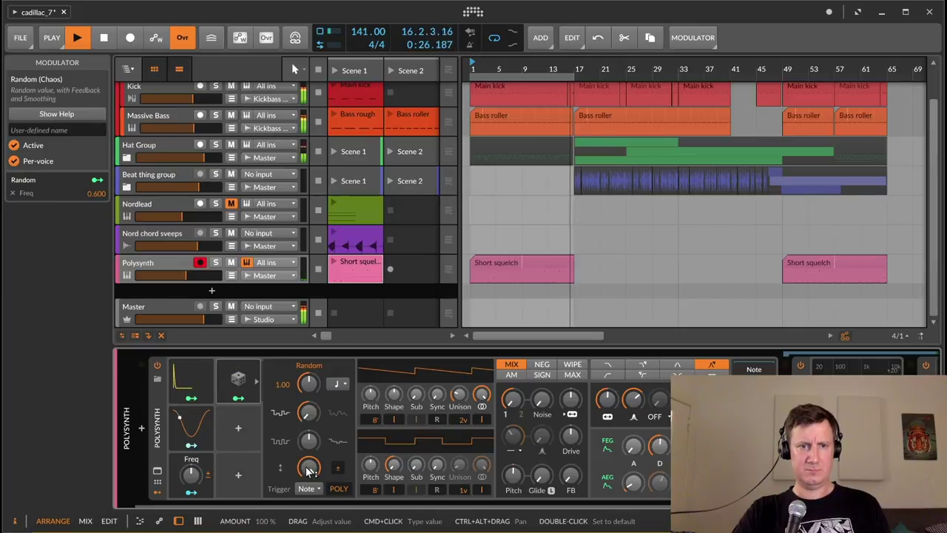
- Try different Amount levels on the Random modulator and bring its Amount down to 0.00 %
left_click_drag(310, 472, 310, 497)
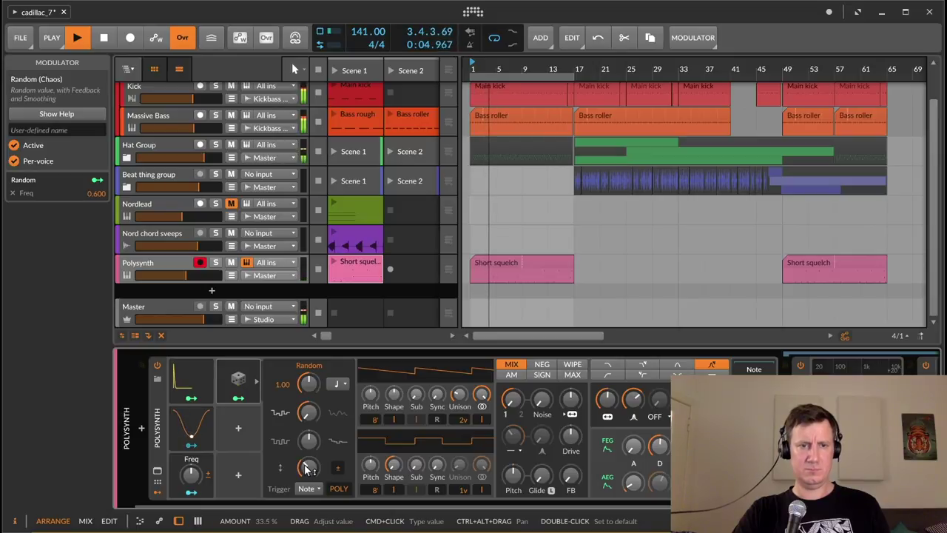
left_click_drag(310, 473, 309, 474)
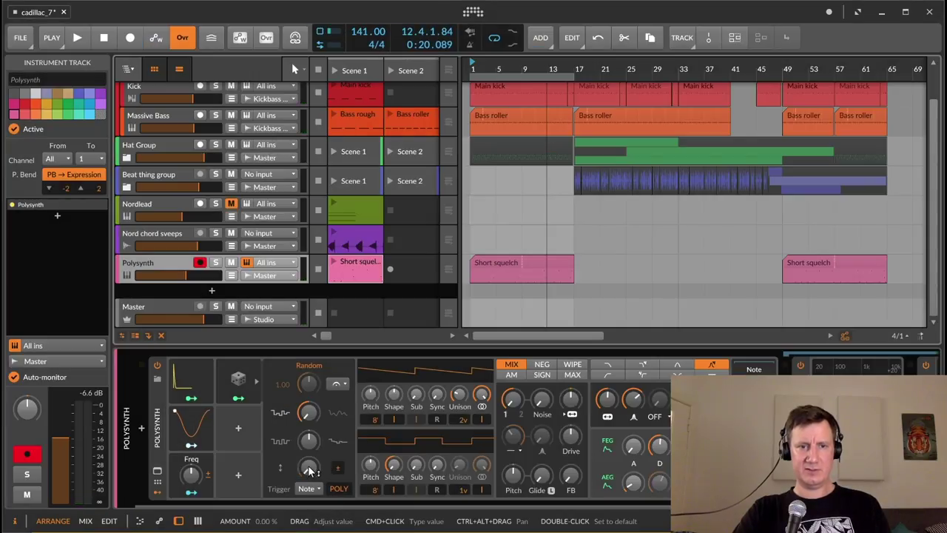
mouse_move(311, 471)
left_mouse_down()
mouse_move(311, 437)
mouse_move(309, 471)
left_mouse_up()
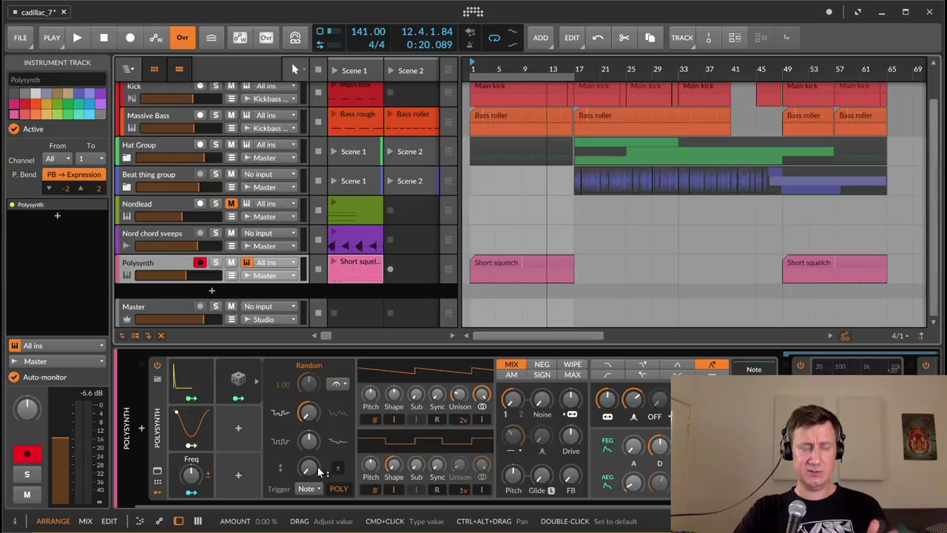
left_click_drag(312, 470, 309, 436)
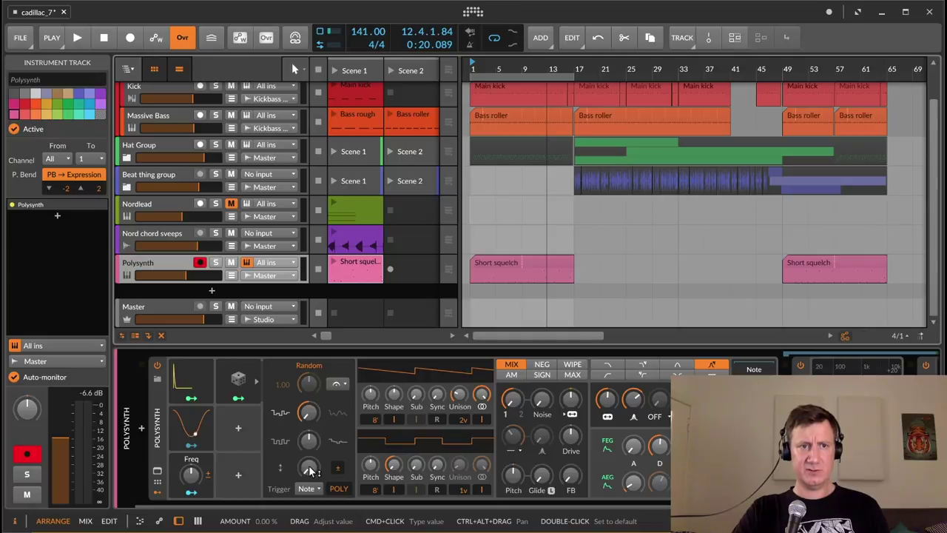
left_click_drag(309, 470, 309, 451)
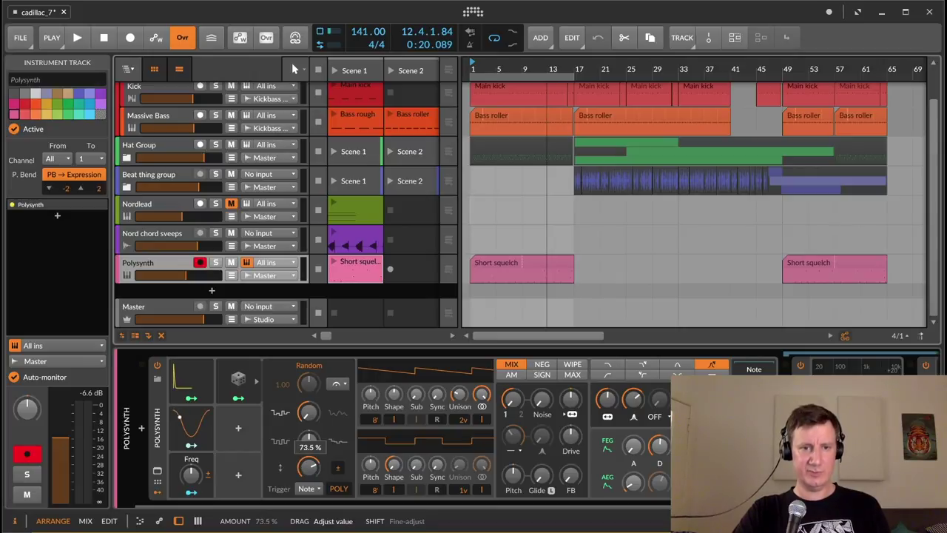
left_click_drag(309, 467, 315, 467)
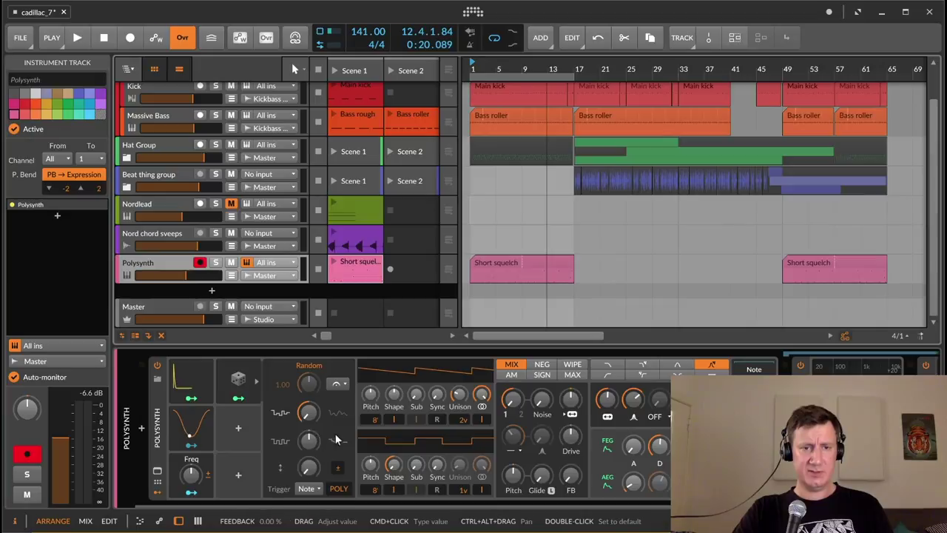
- Show the Polysynth's remote controls, add a new preset page and map the Random modulator's Amount to its first slot
left_click(158, 485)
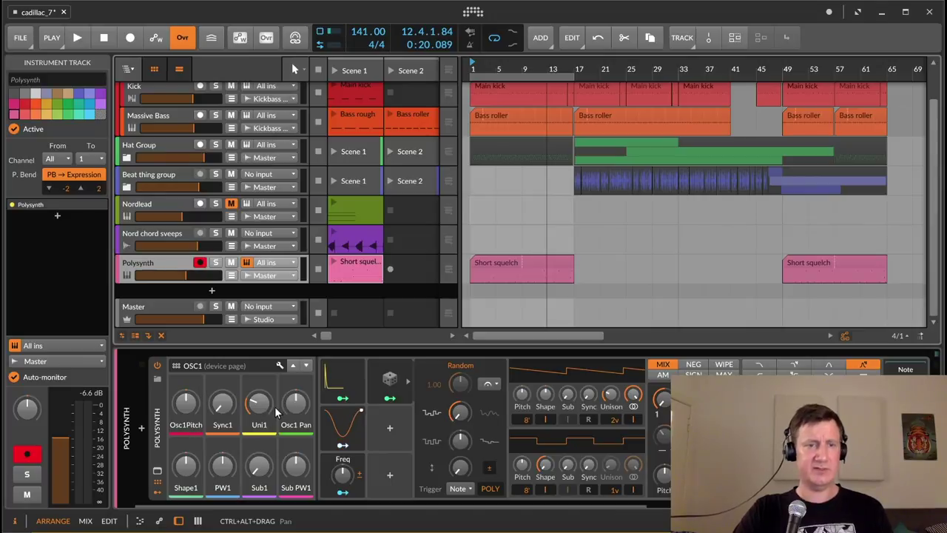
left_click(221, 368)
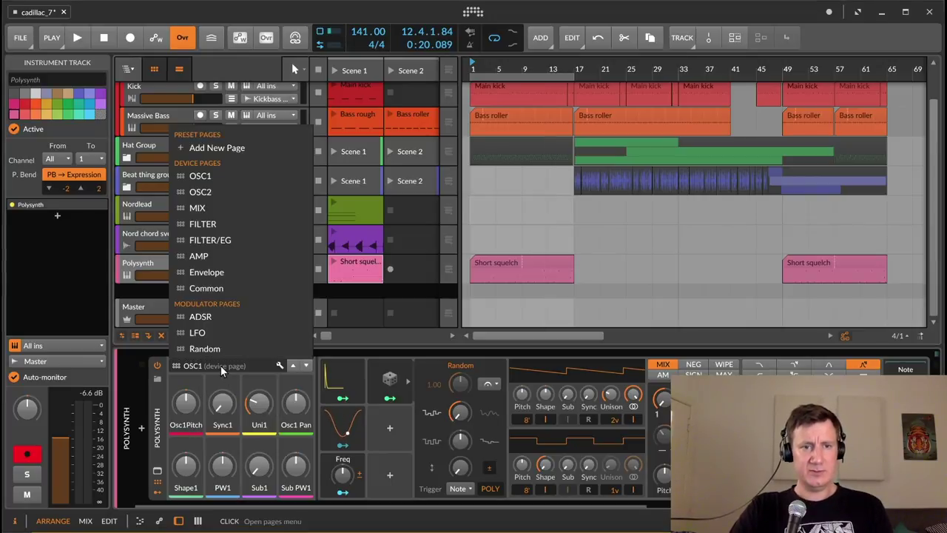
left_click(222, 147)
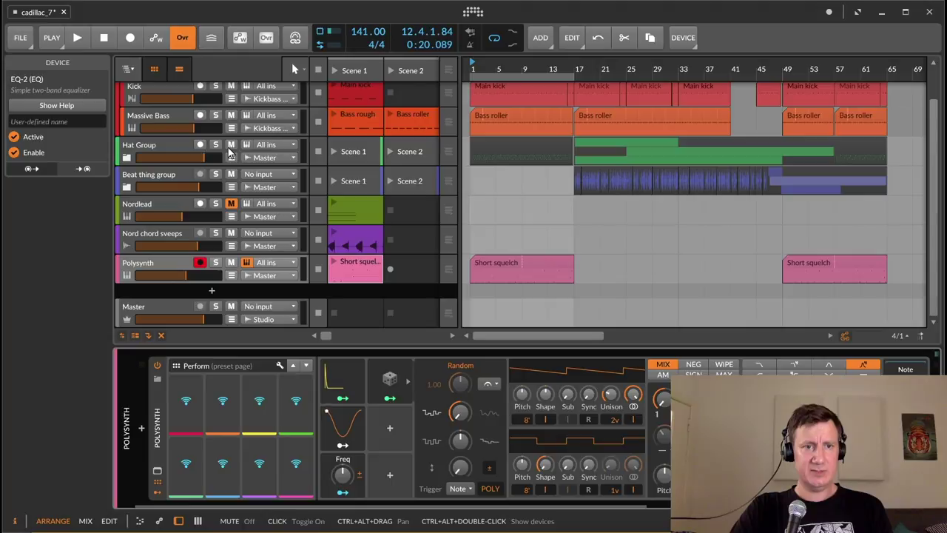
left_click(392, 383)
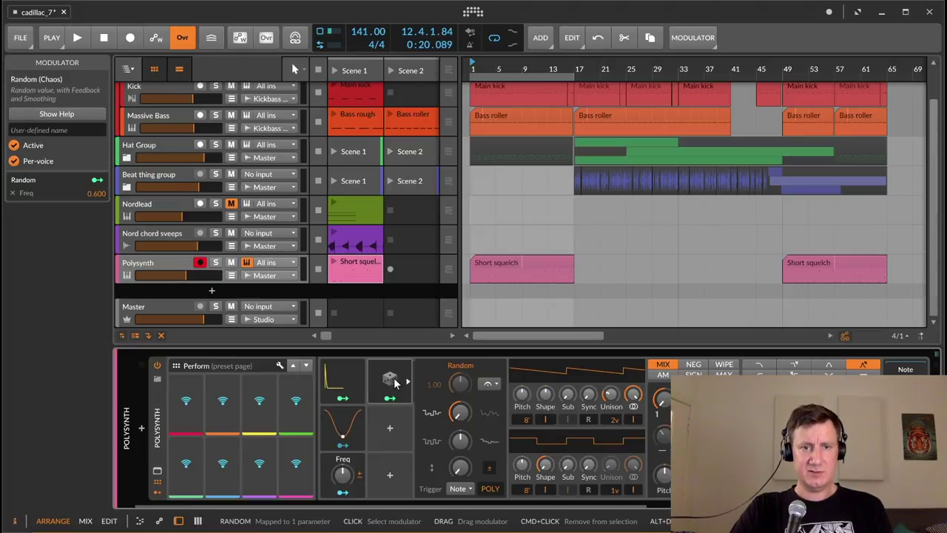
left_click(390, 379)
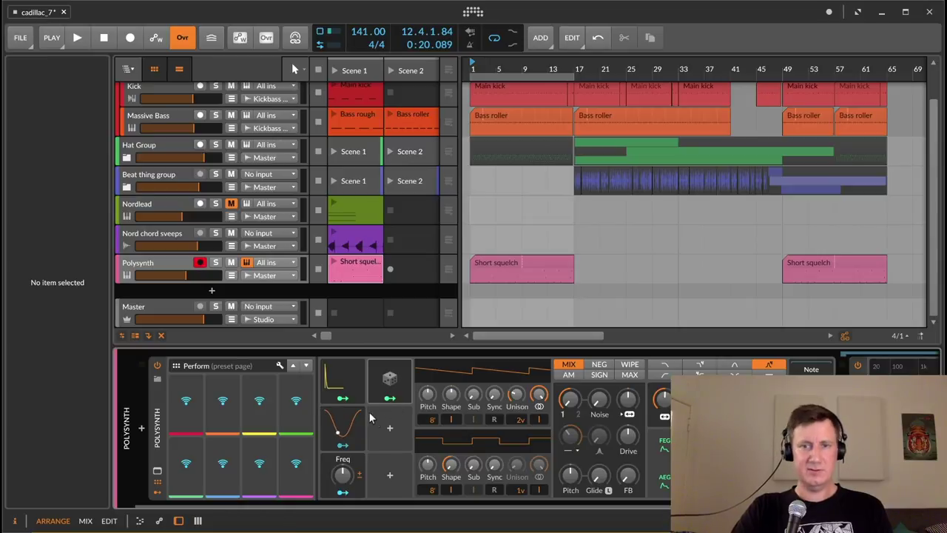
left_click(392, 380)
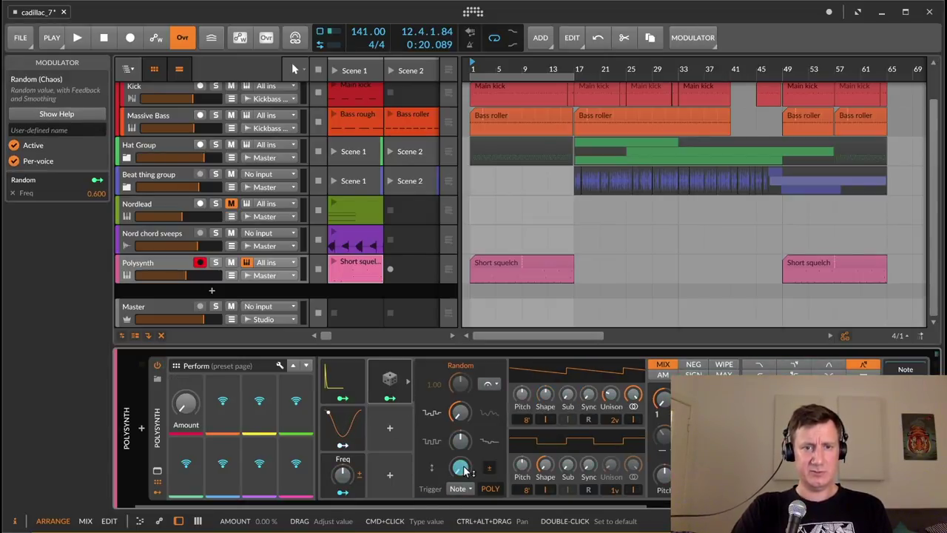
left_click(393, 381)
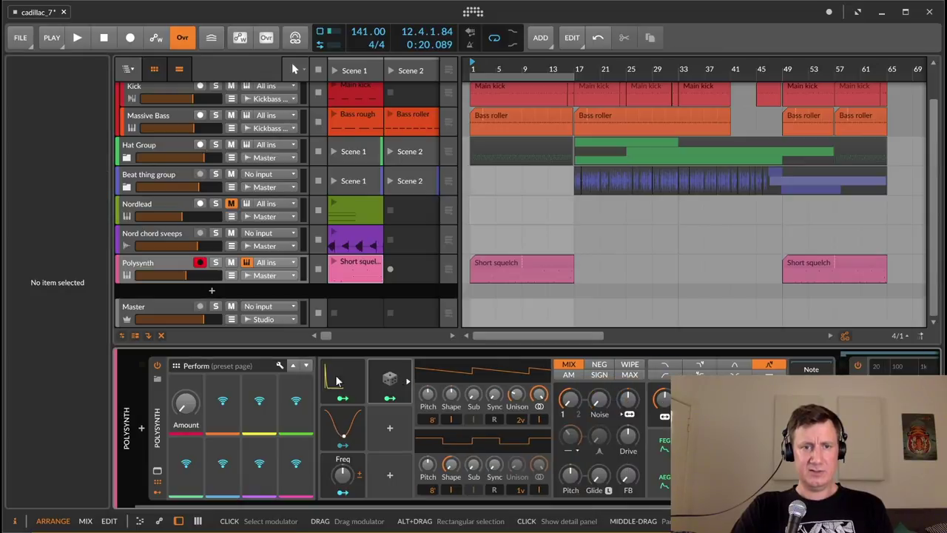
- Test the newly mapped Amount remote control and rename it "Mod amount"
left_click_drag(186, 403, 186, 390)
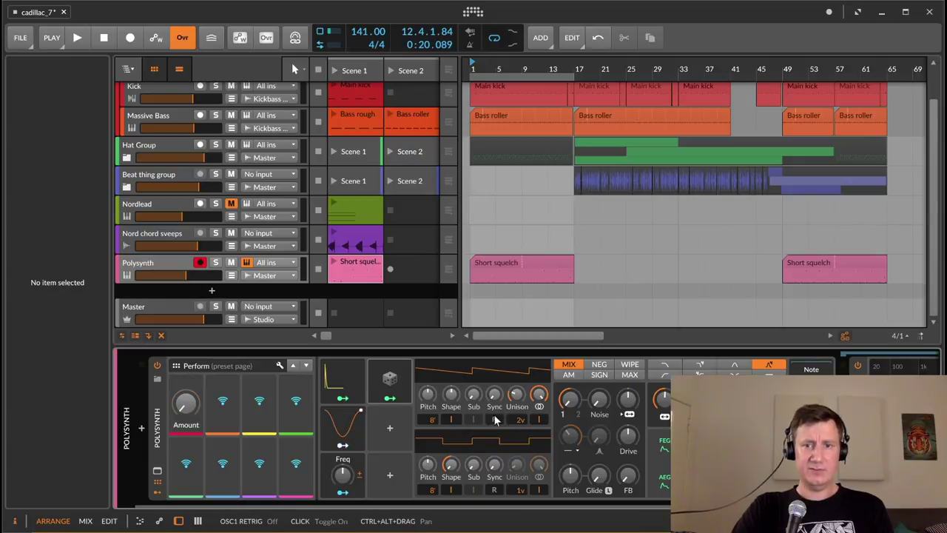
left_click(156, 264)
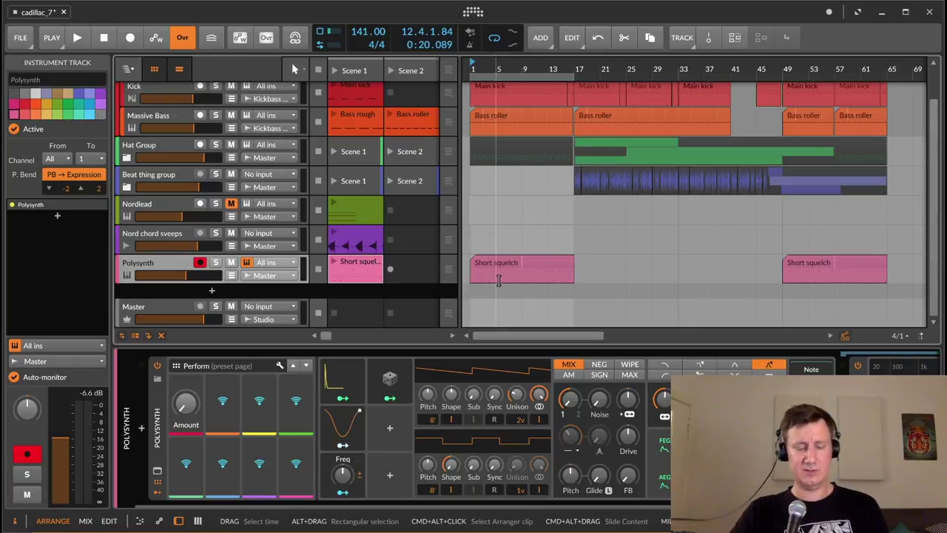
double_click(186, 425)
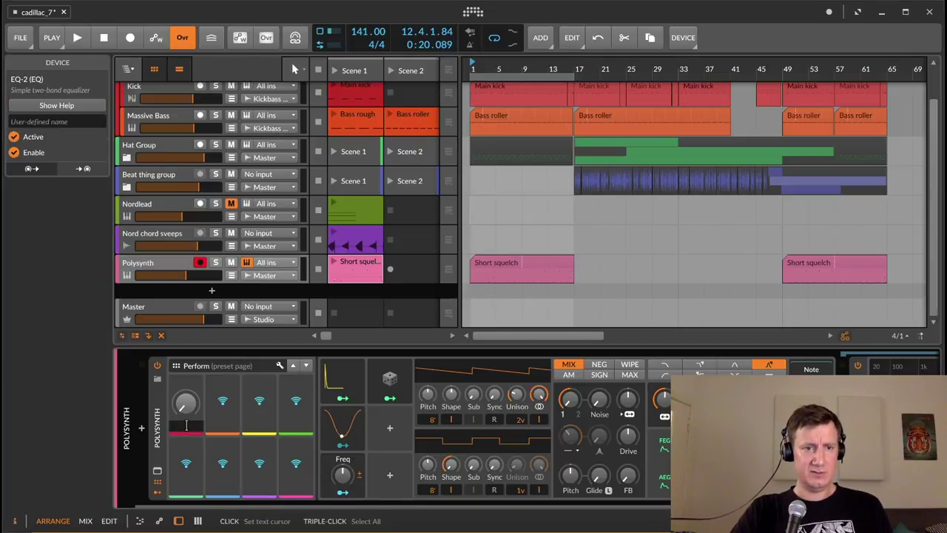
type("ount")
key("Return")
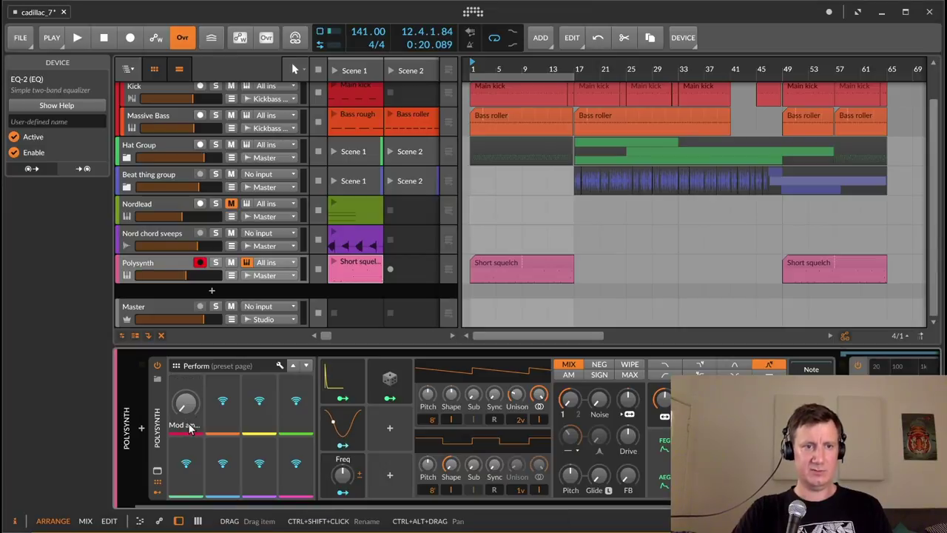
- Start playback from bar 1 and show the Polysynth track's automation lane for Random Amount
left_click(278, 252)
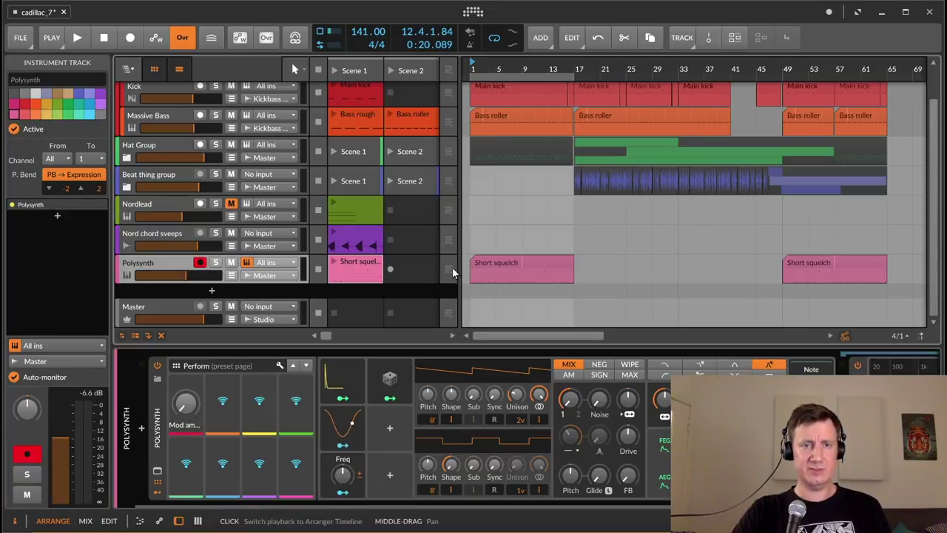
key("space")
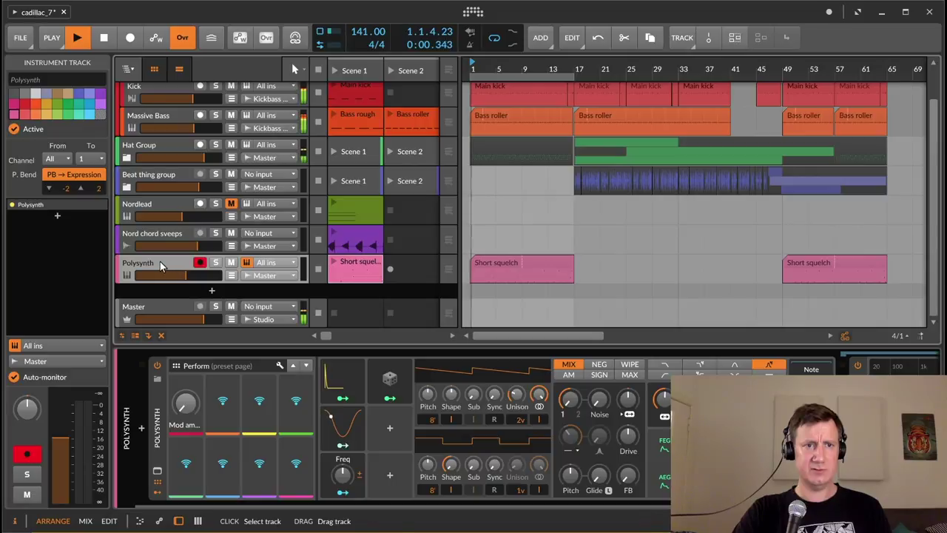
left_click(231, 276)
scroll(514, 273, "down", 2)
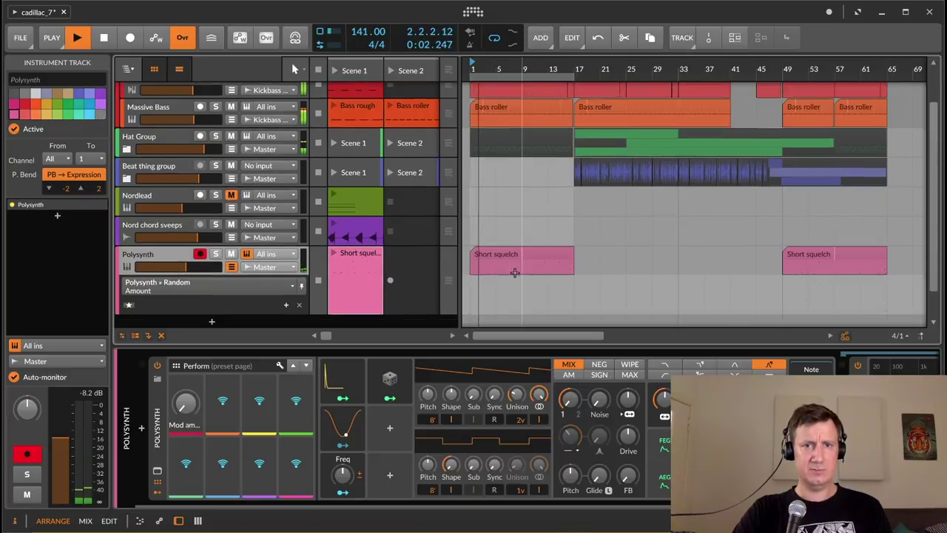
- Draw a rising Random Amount automation: 0.00 % at bars 1 and 5, 10 % at bar 9, 28 % at bar 13, 85 % at bar 17
left_click(471, 281)
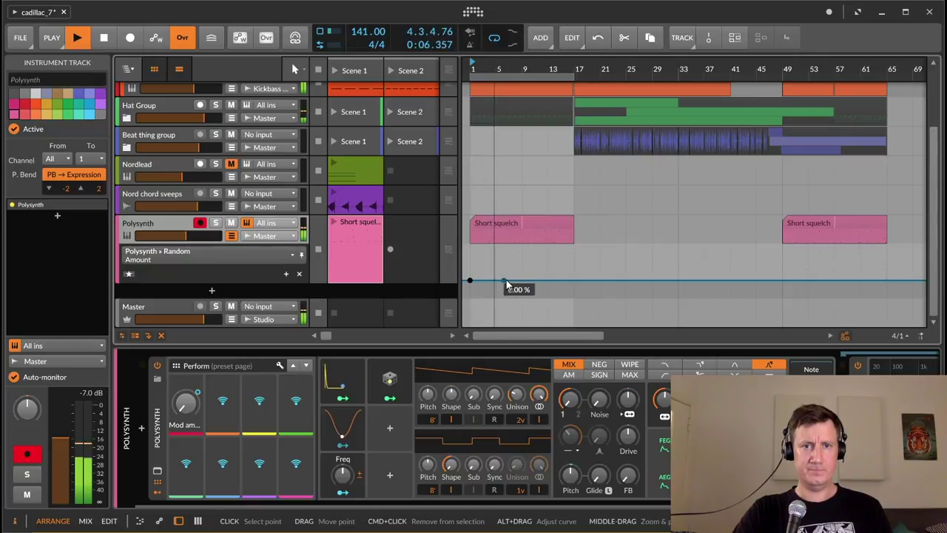
left_click(496, 282)
left_click_drag(523, 280, 523, 277)
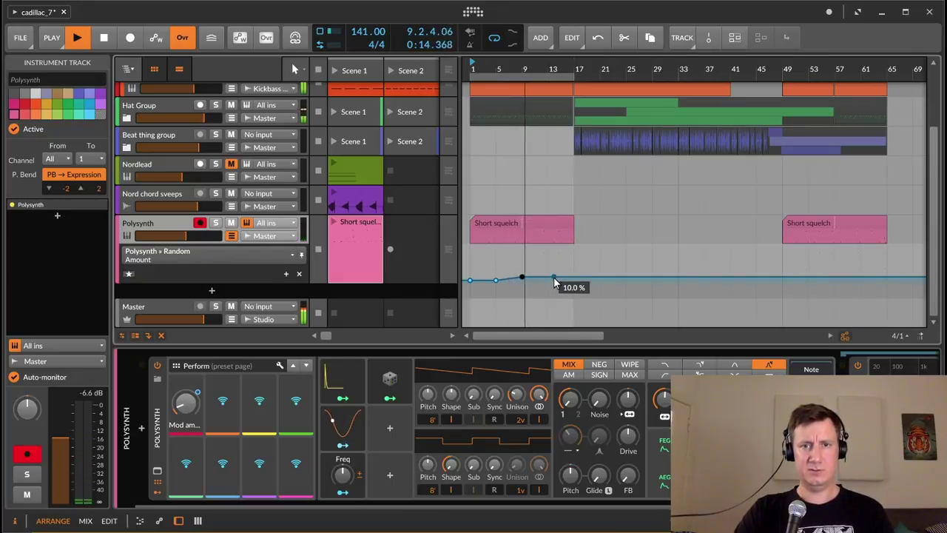
left_click_drag(555, 279, 546, 273)
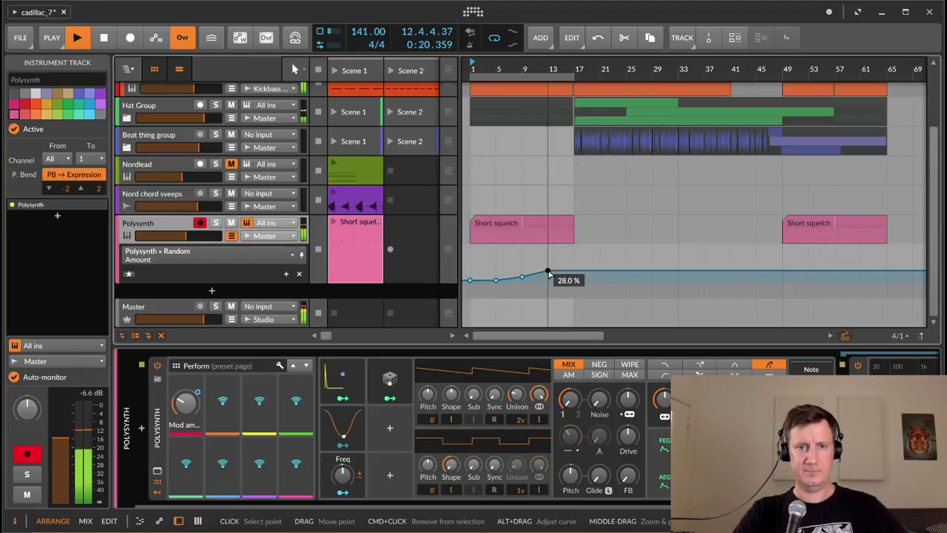
left_click(574, 254)
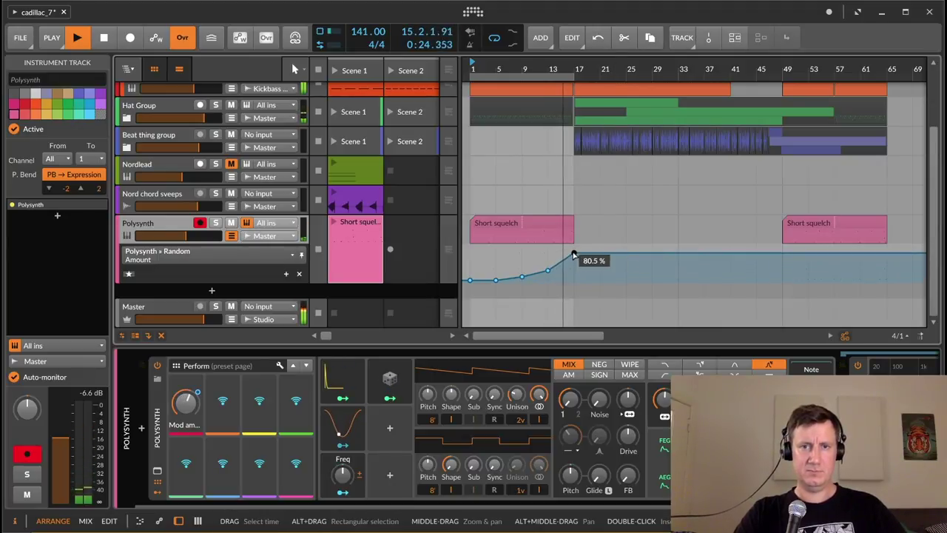
left_click_drag(574, 254, 576, 251)
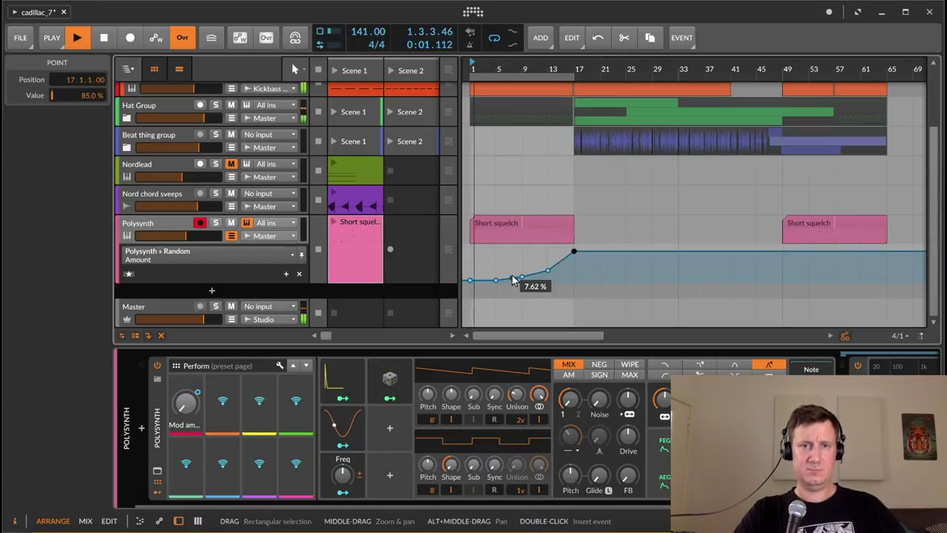
- Drop the Random Amount automation after the bar 17 peak with a 0.00 % point at bar 21
left_click(470, 279)
mouse_move(501, 66)
left_mouse_down()
mouse_move(501, 130)
mouse_move(501, 55)
left_mouse_up()
left_click(546, 253)
left_click_drag(547, 252, 565, 280)
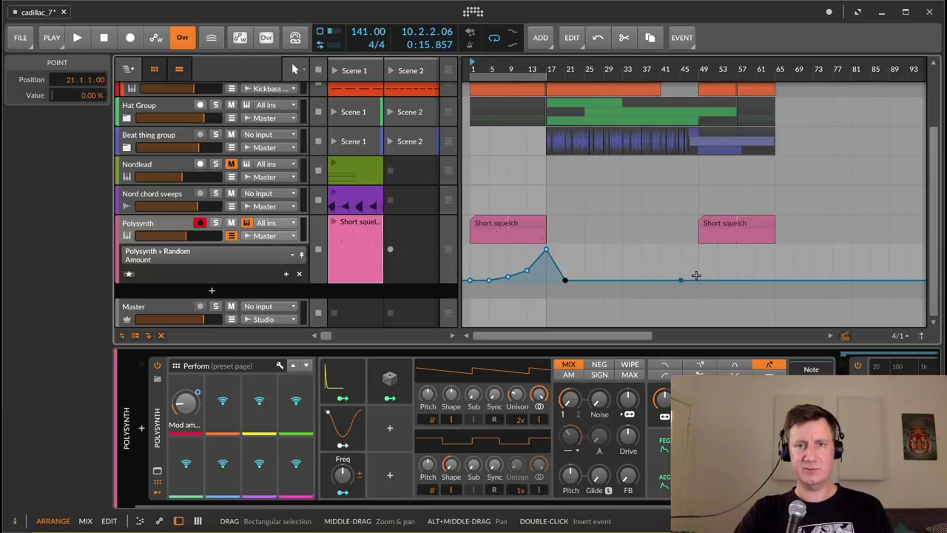
- Start playback from bar 49 and automate Random Amount from 0.00 % at bar 57 up to 100 % at bar 61
left_click(706, 159)
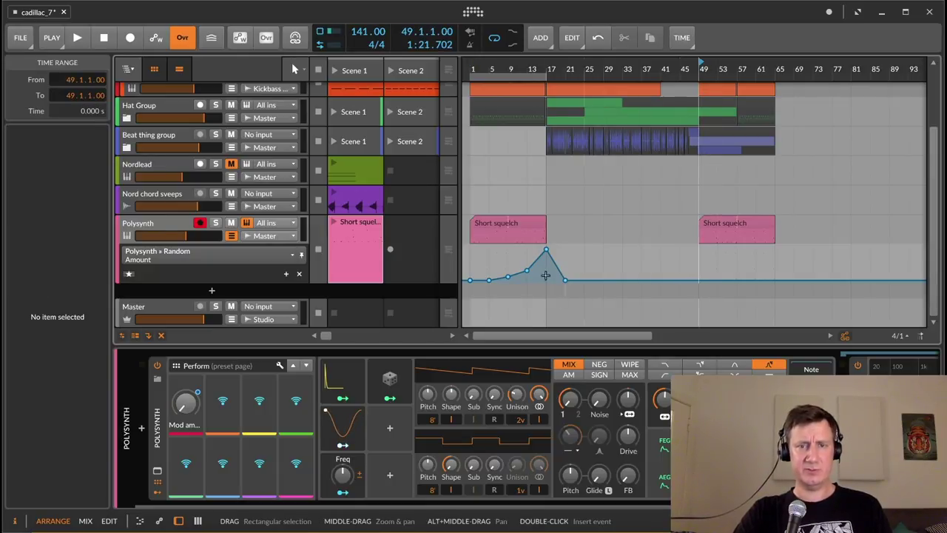
key("space")
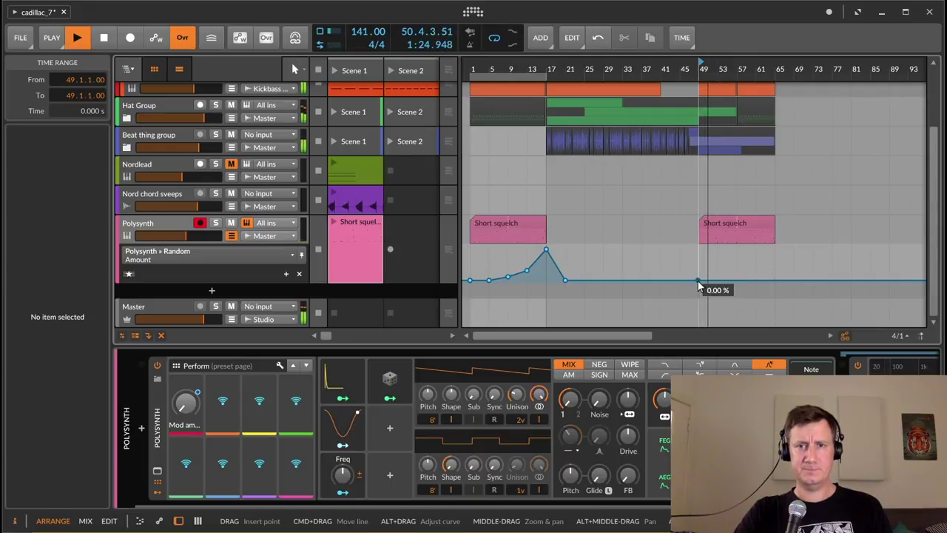
left_click(737, 280)
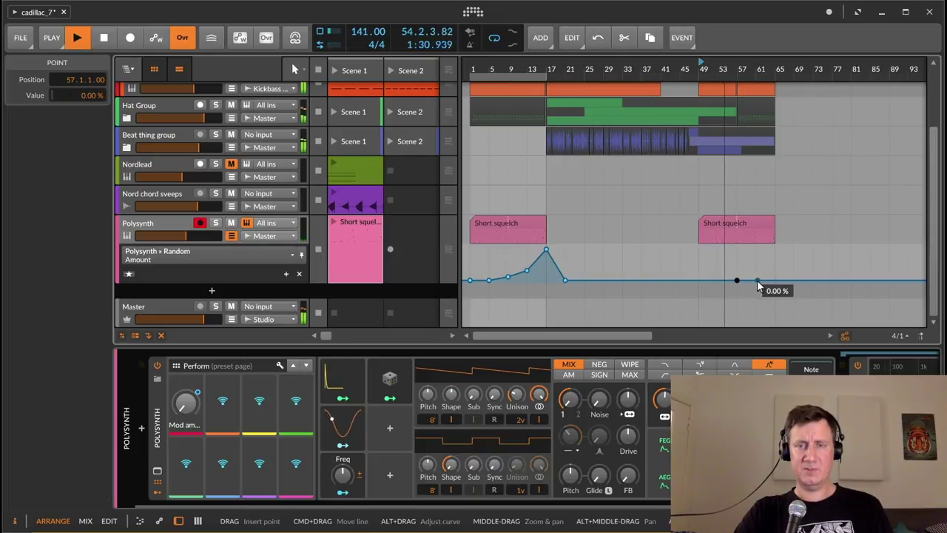
left_click_drag(756, 280, 756, 247)
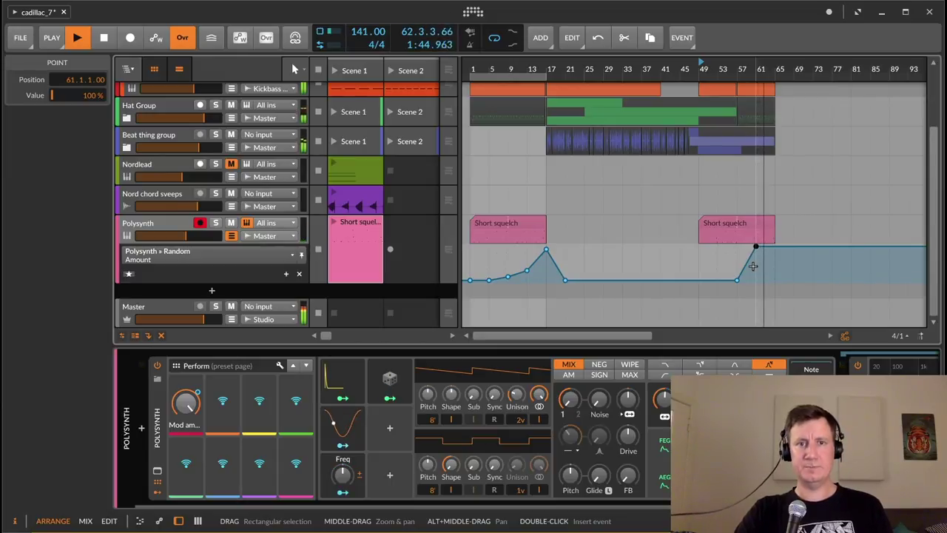
left_click(730, 227)
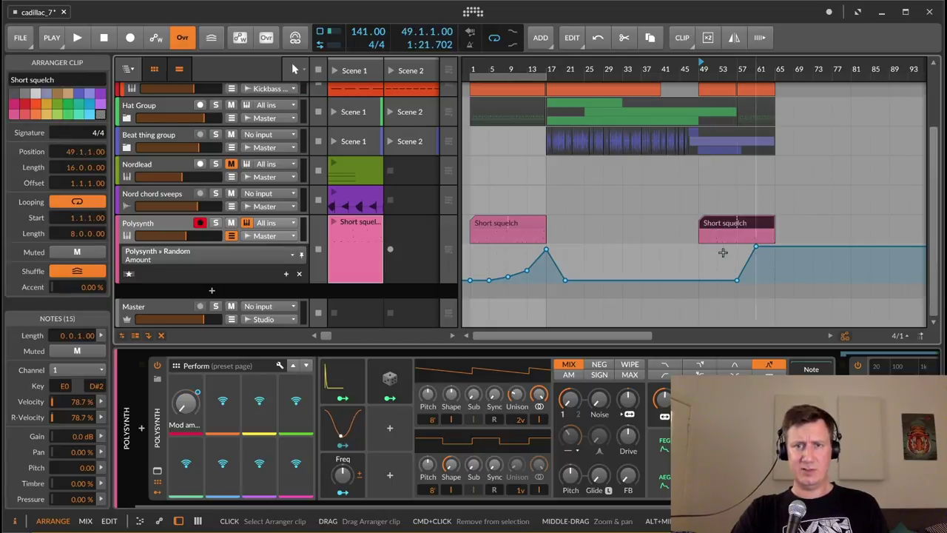
- Play the second Short squelch clip from bar 49 and move the final 100 % Random Amount automation point to bar 65
left_click(503, 223)
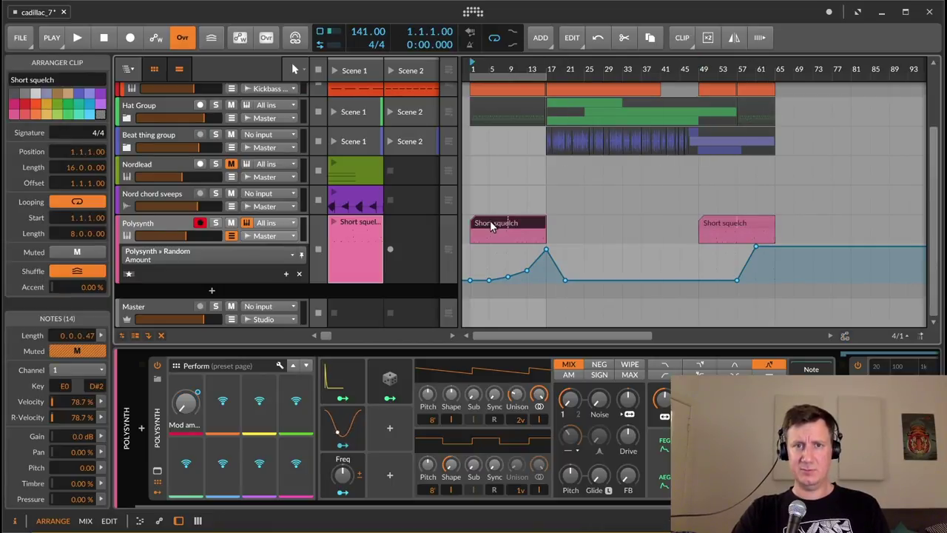
left_click(725, 226)
left_click(701, 191)
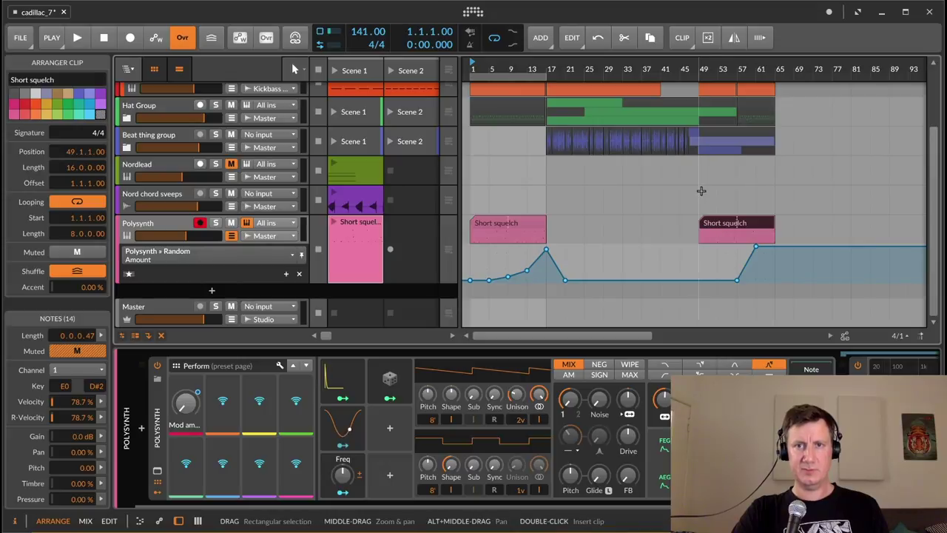
key("space")
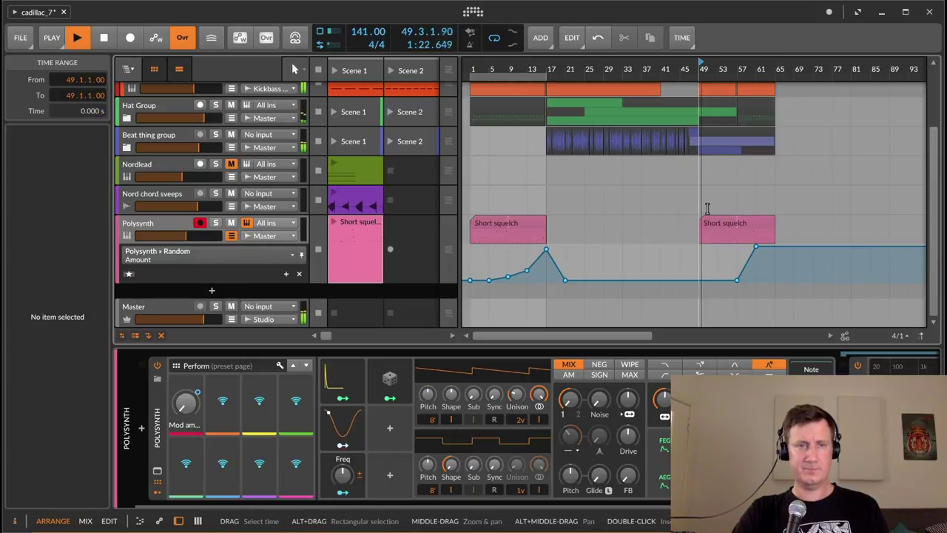
left_click_drag(748, 69, 700, 257)
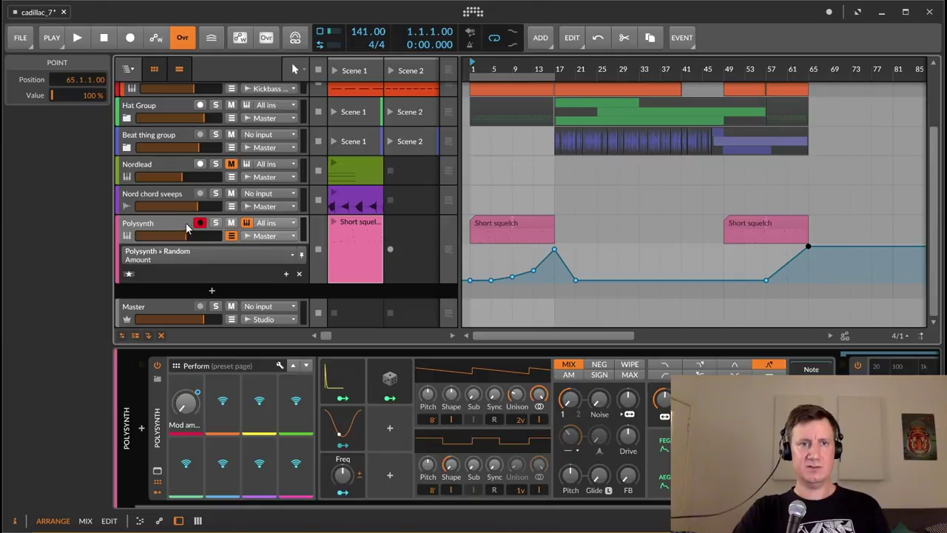
- Select the Polysynth track and save the cadillac_7 project
left_click(177, 223)
left_click(17, 40)
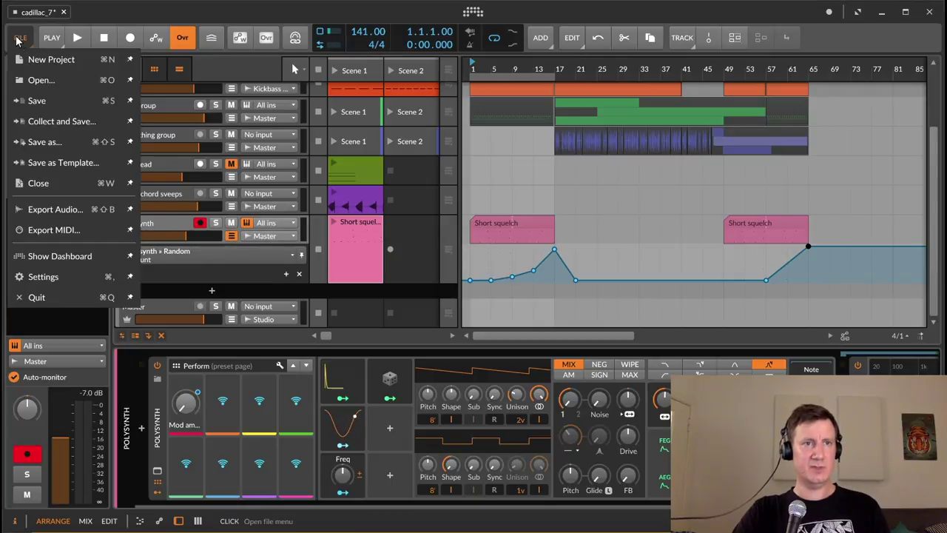
left_click(22, 96)
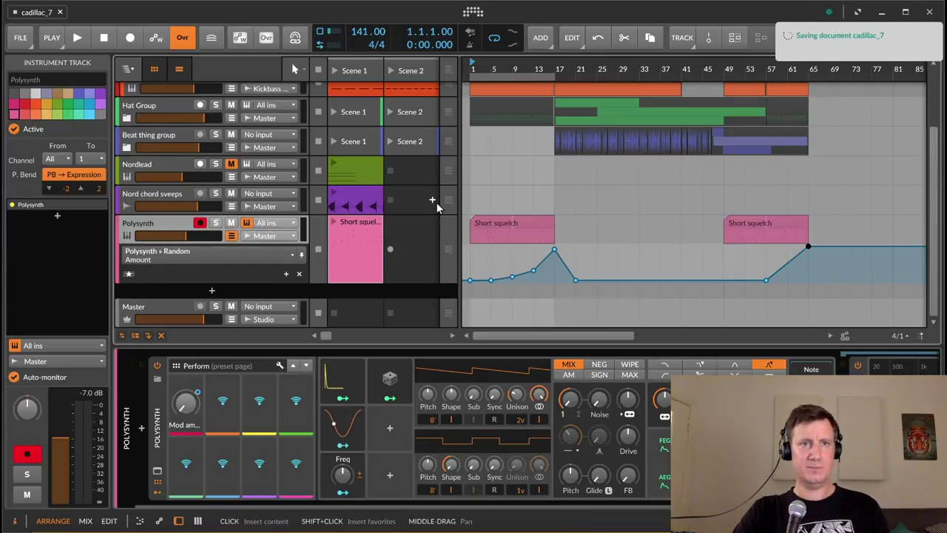